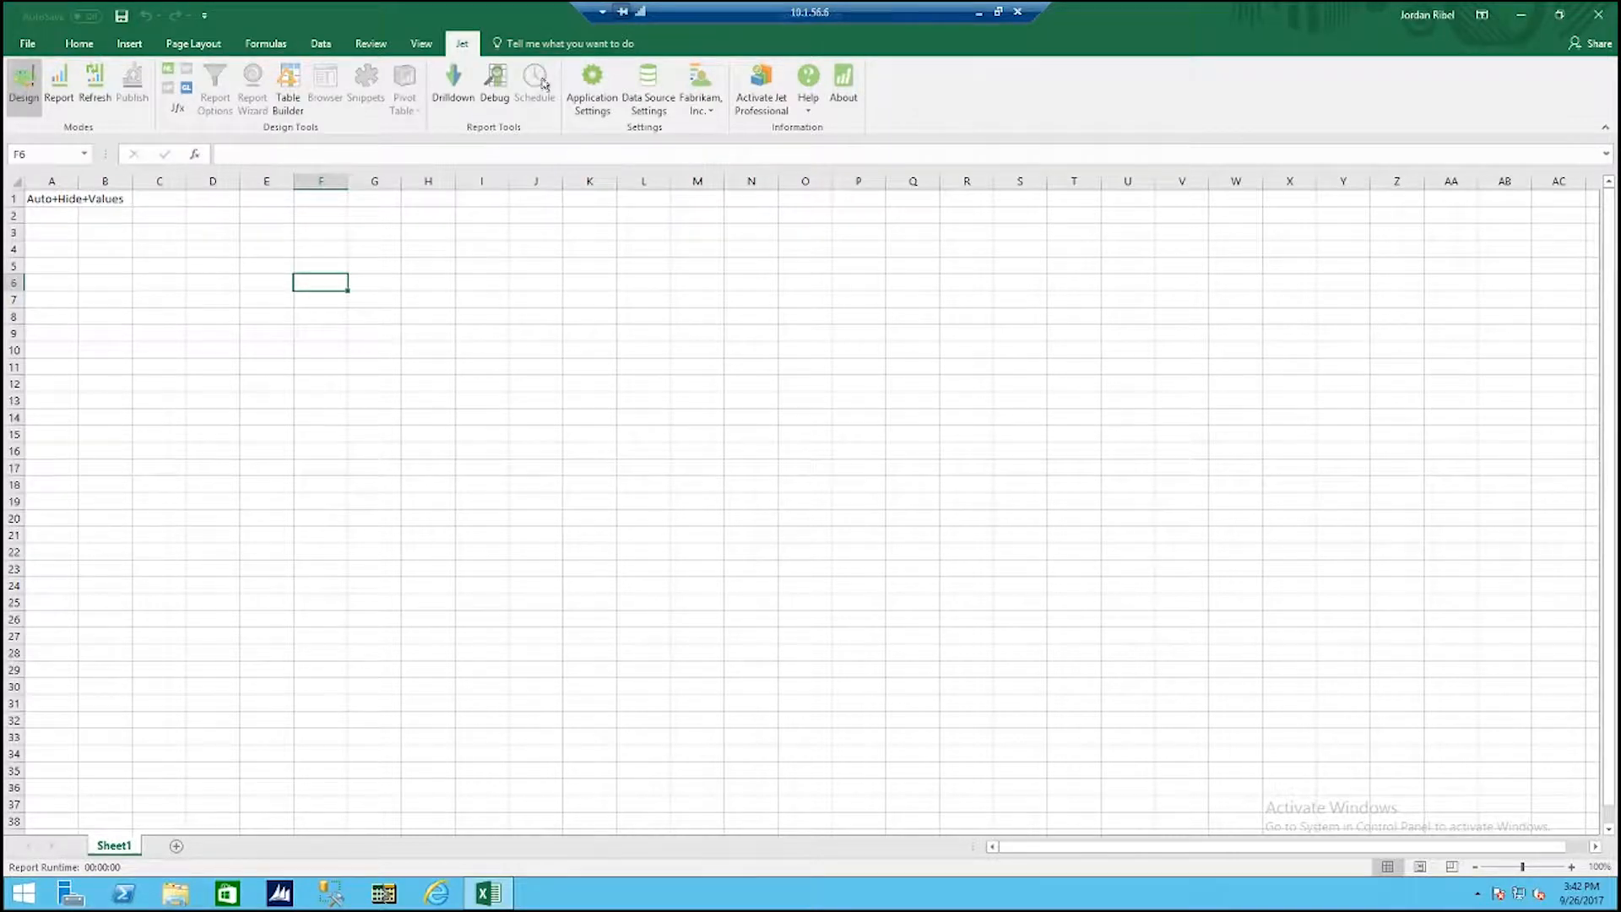
Step: Start a GL function in cell F6 and review the choices for its Where and What arguments
left_click(648, 84)
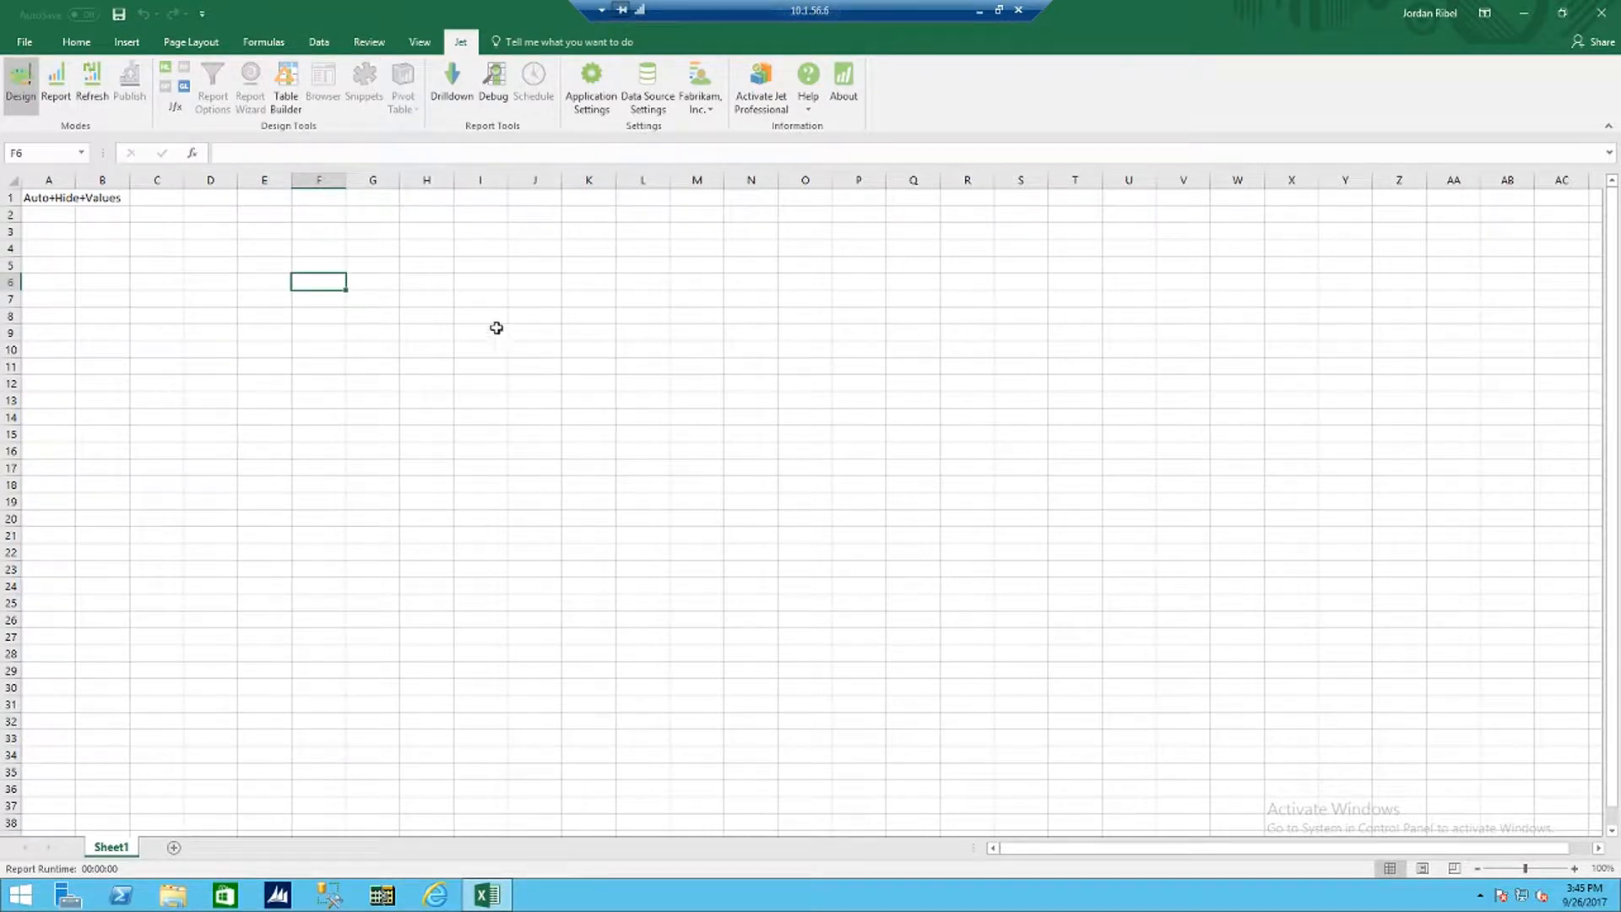
left_click(185, 88)
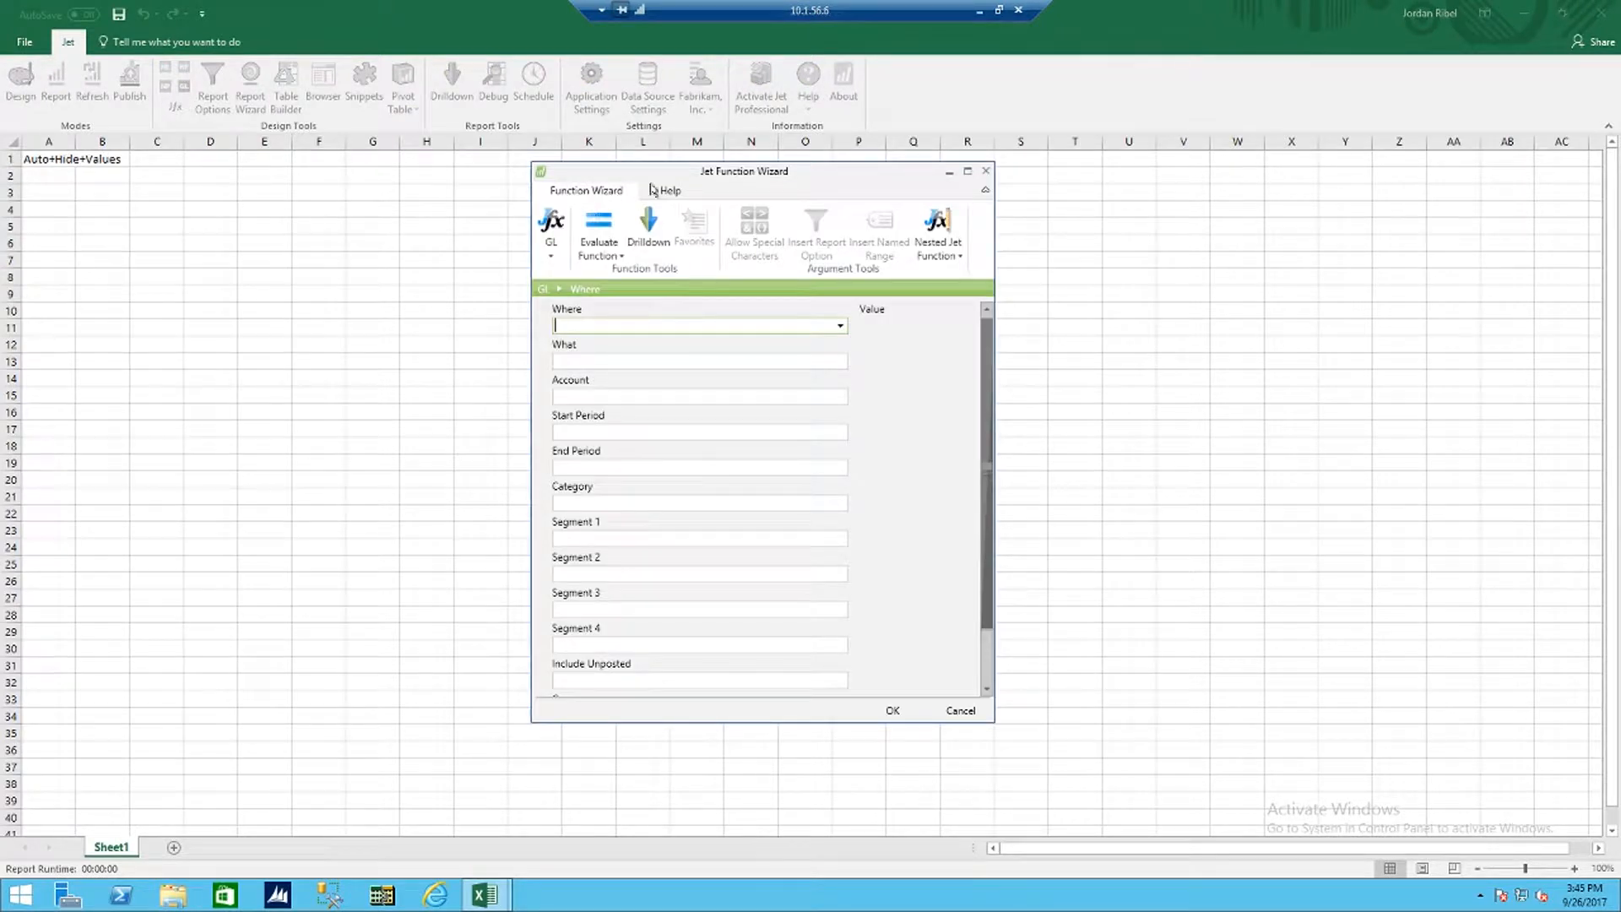
left_click_drag(695, 179, 694, 145)
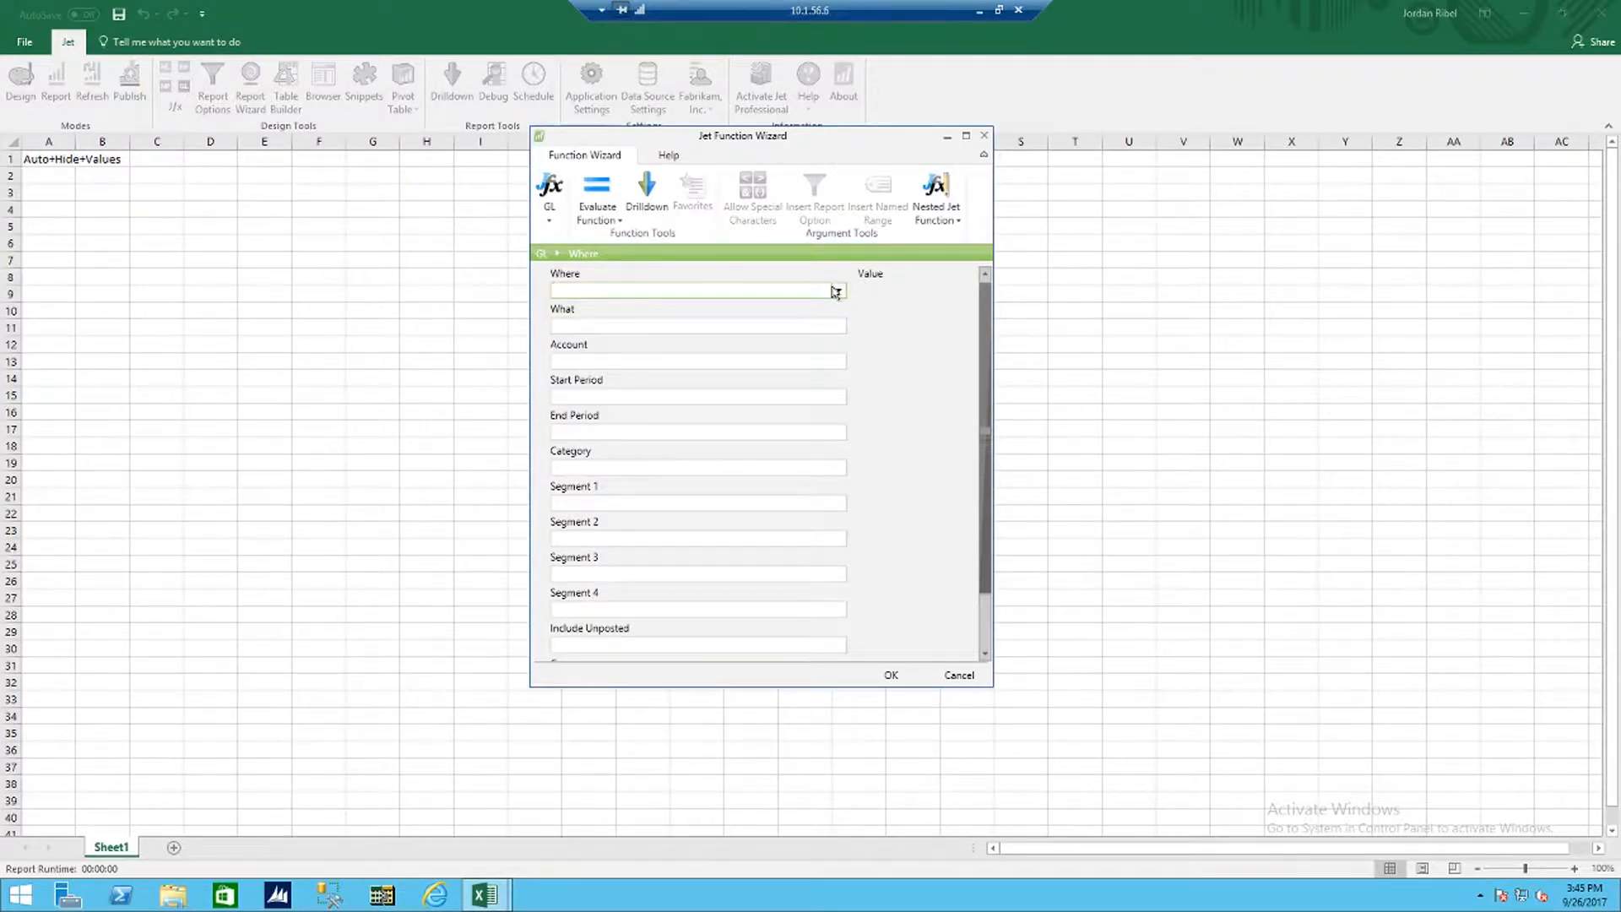
left_click(835, 292)
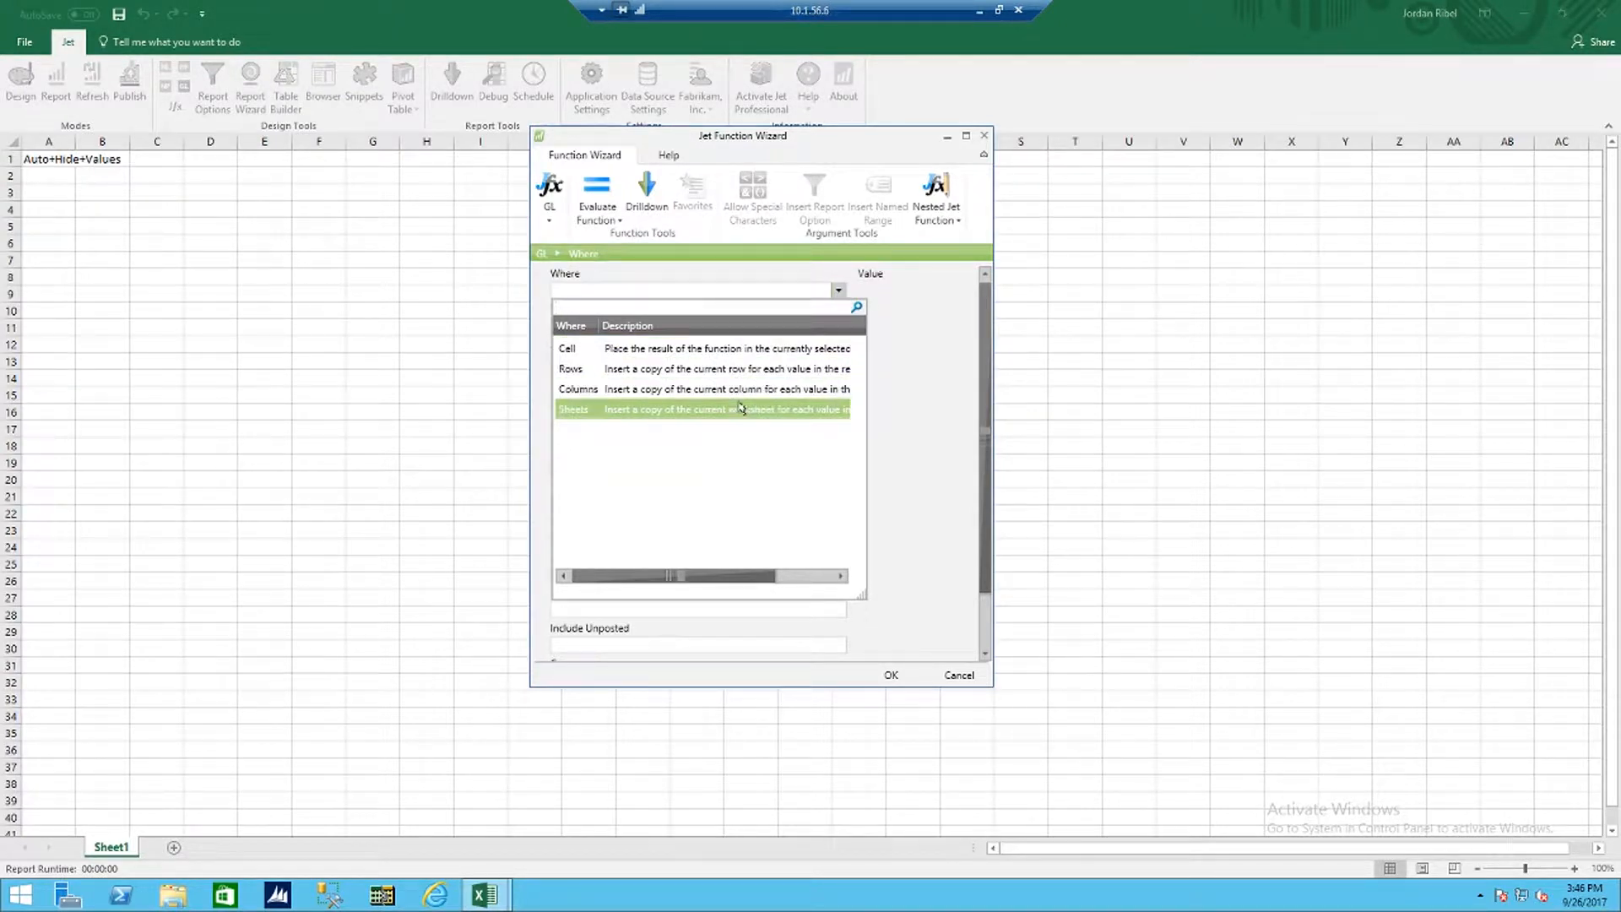
left_click(899, 353)
left_click(809, 329)
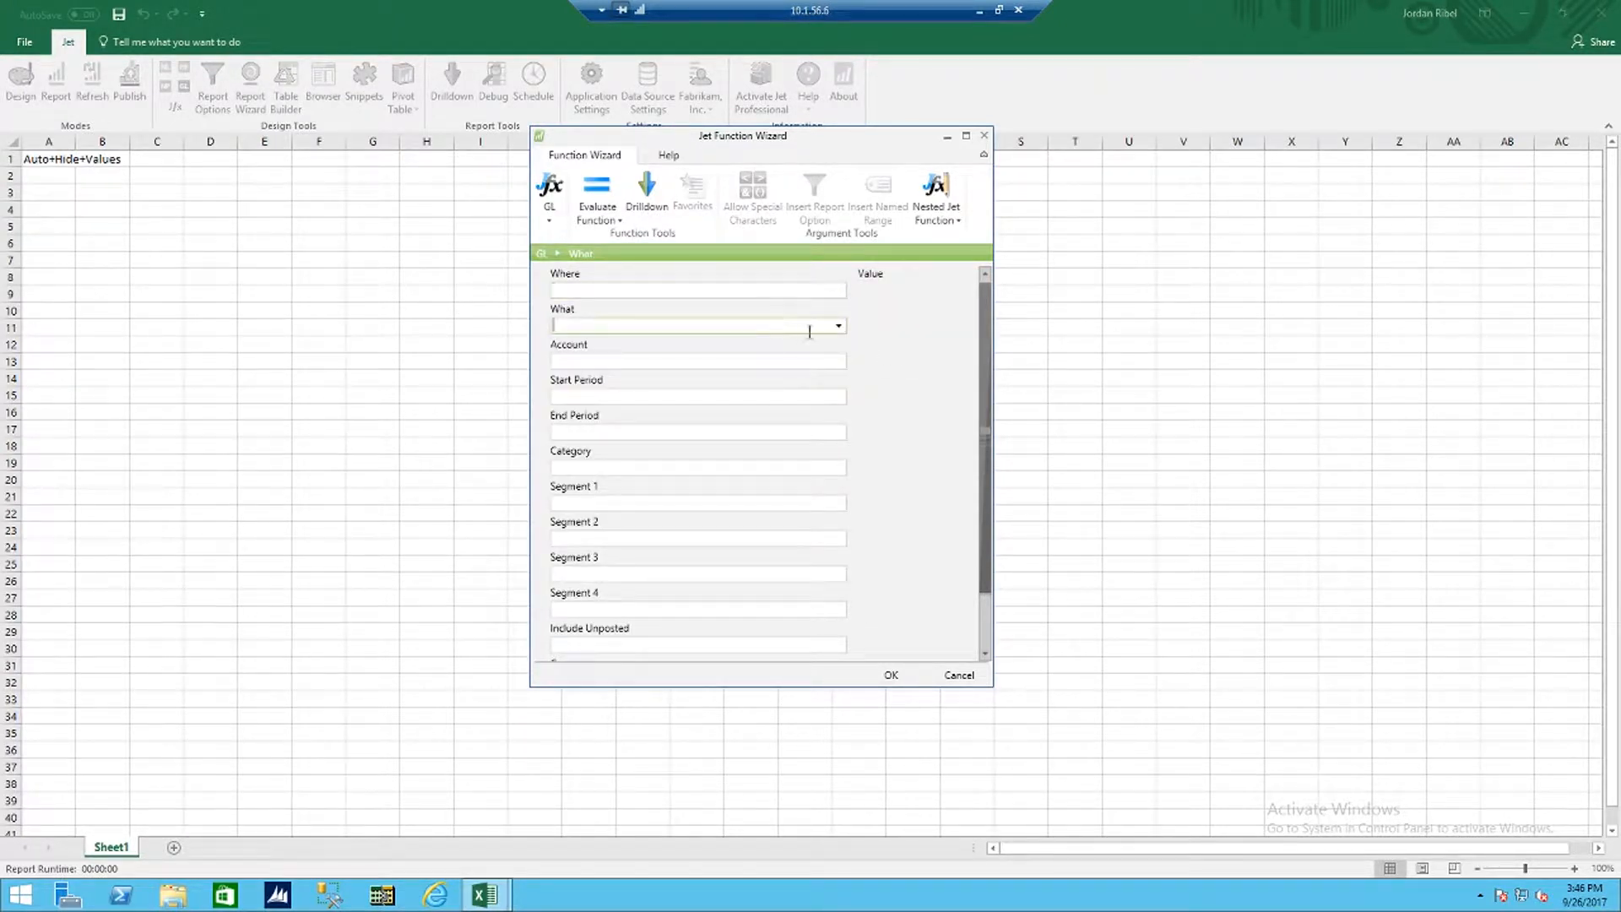
left_click(838, 326)
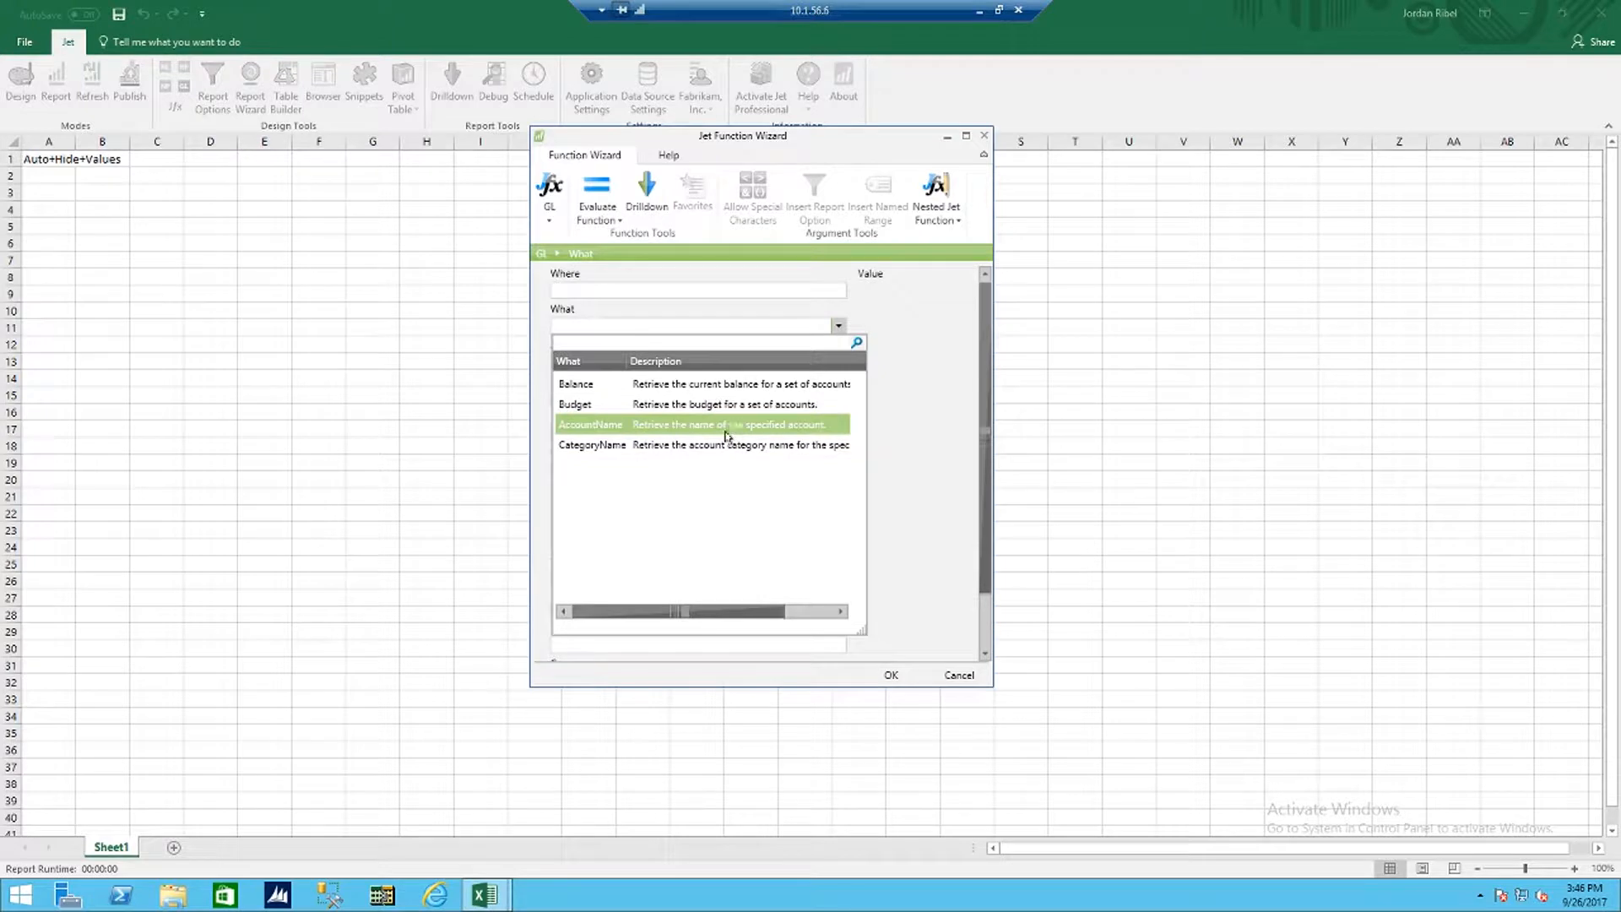
left_click(916, 382)
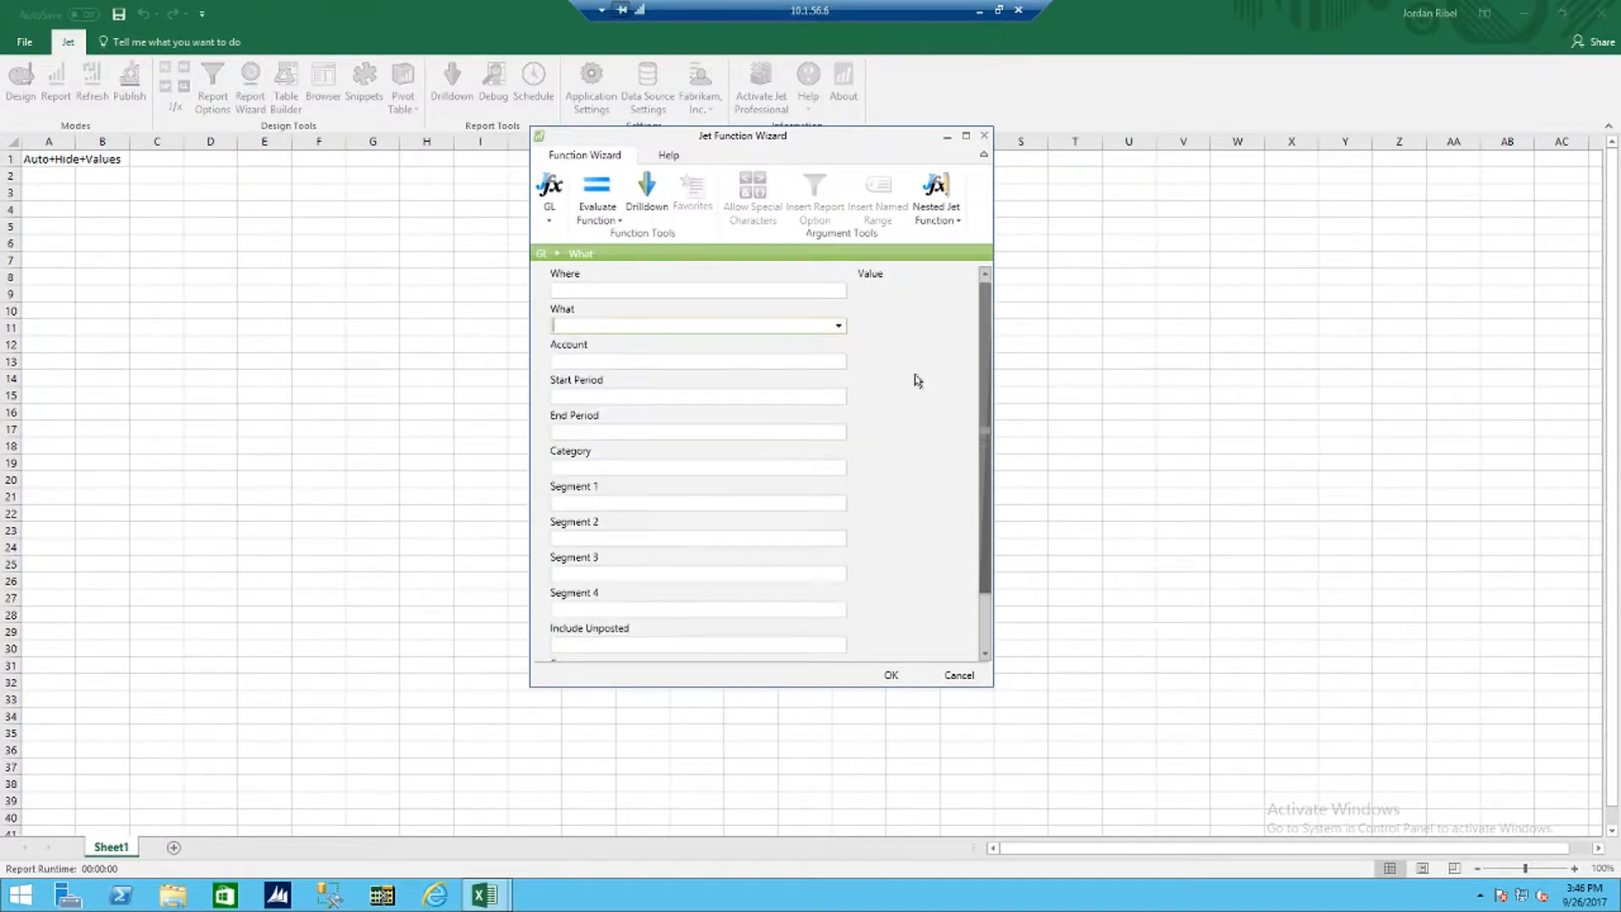
Step: Review the GL function's Account list and remaining arguments, close the wizard, and clear cell F6
left_click(834, 363)
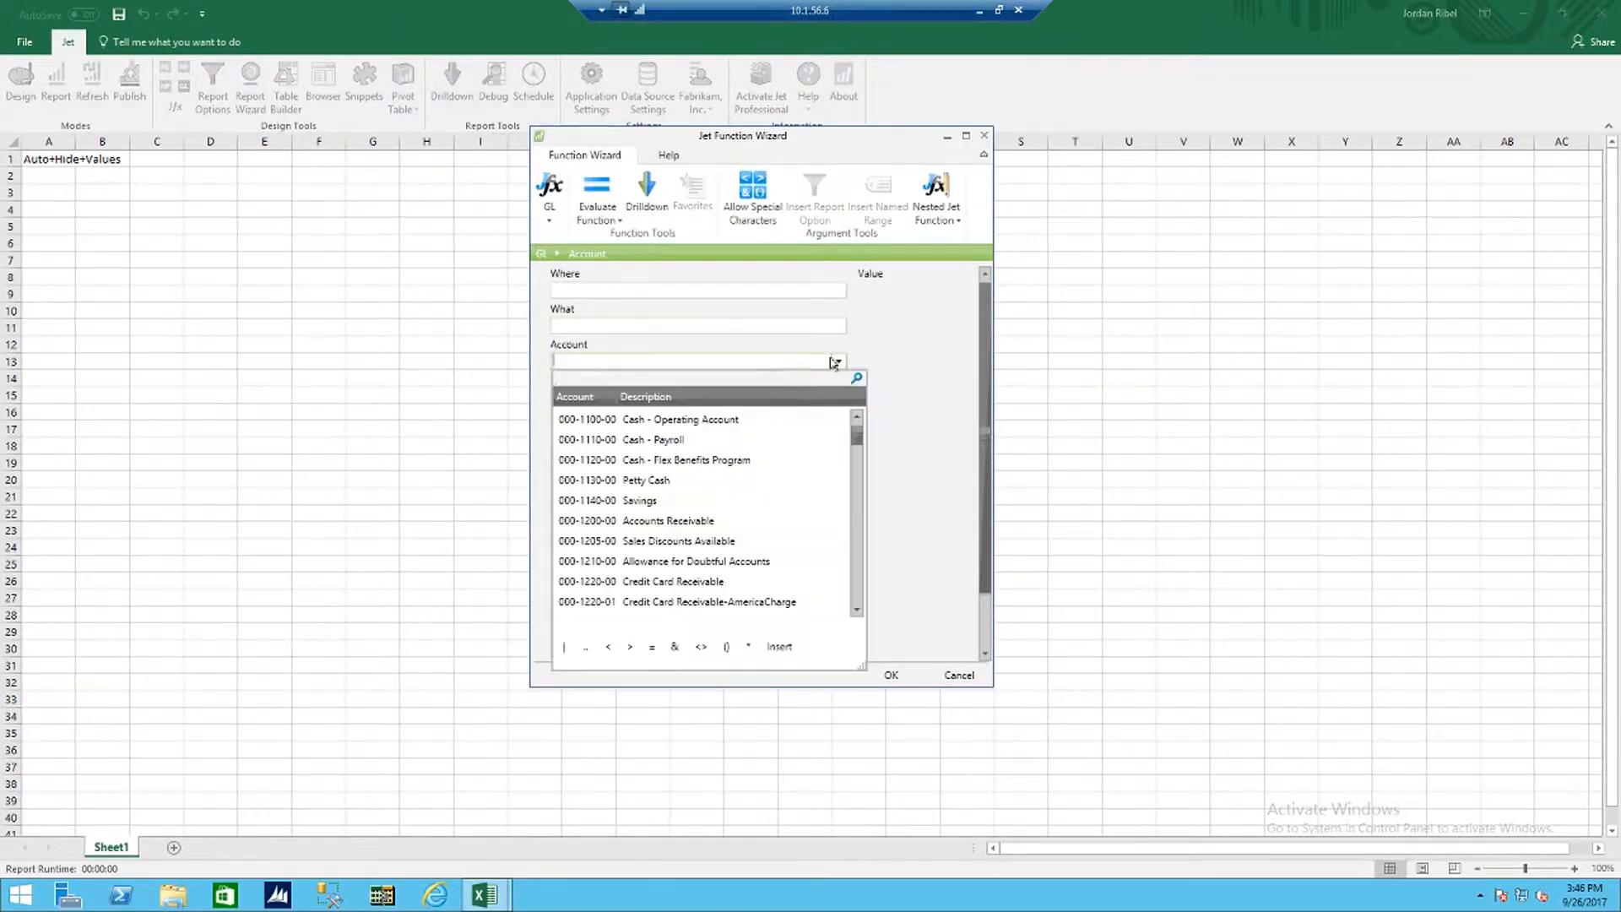
left_click(907, 347)
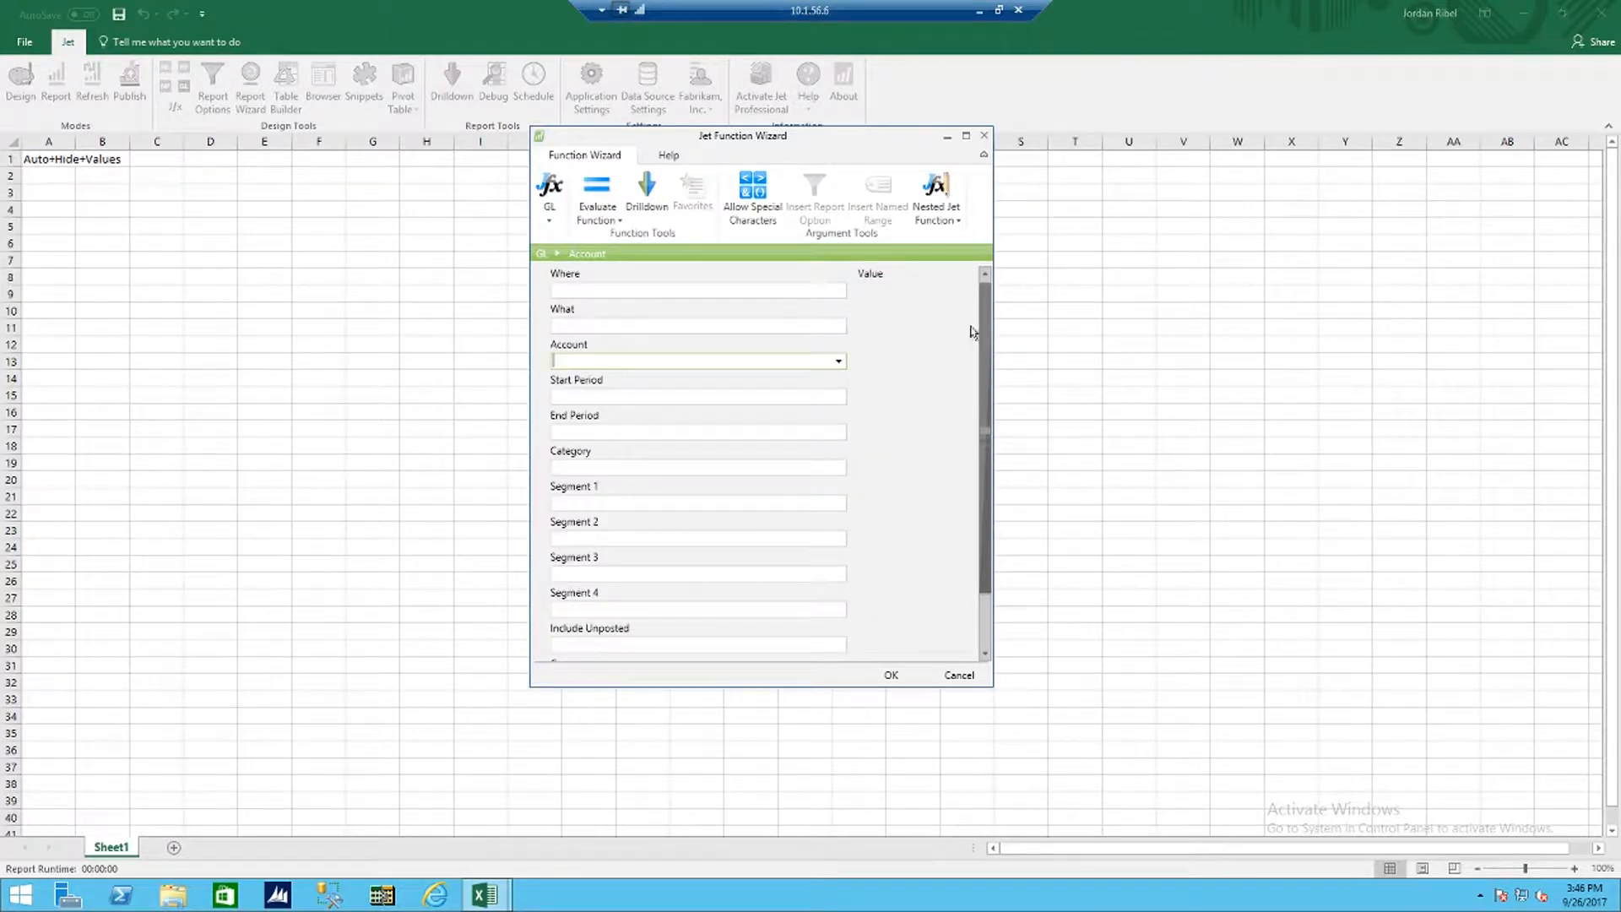
scroll(985, 313, "down", 3)
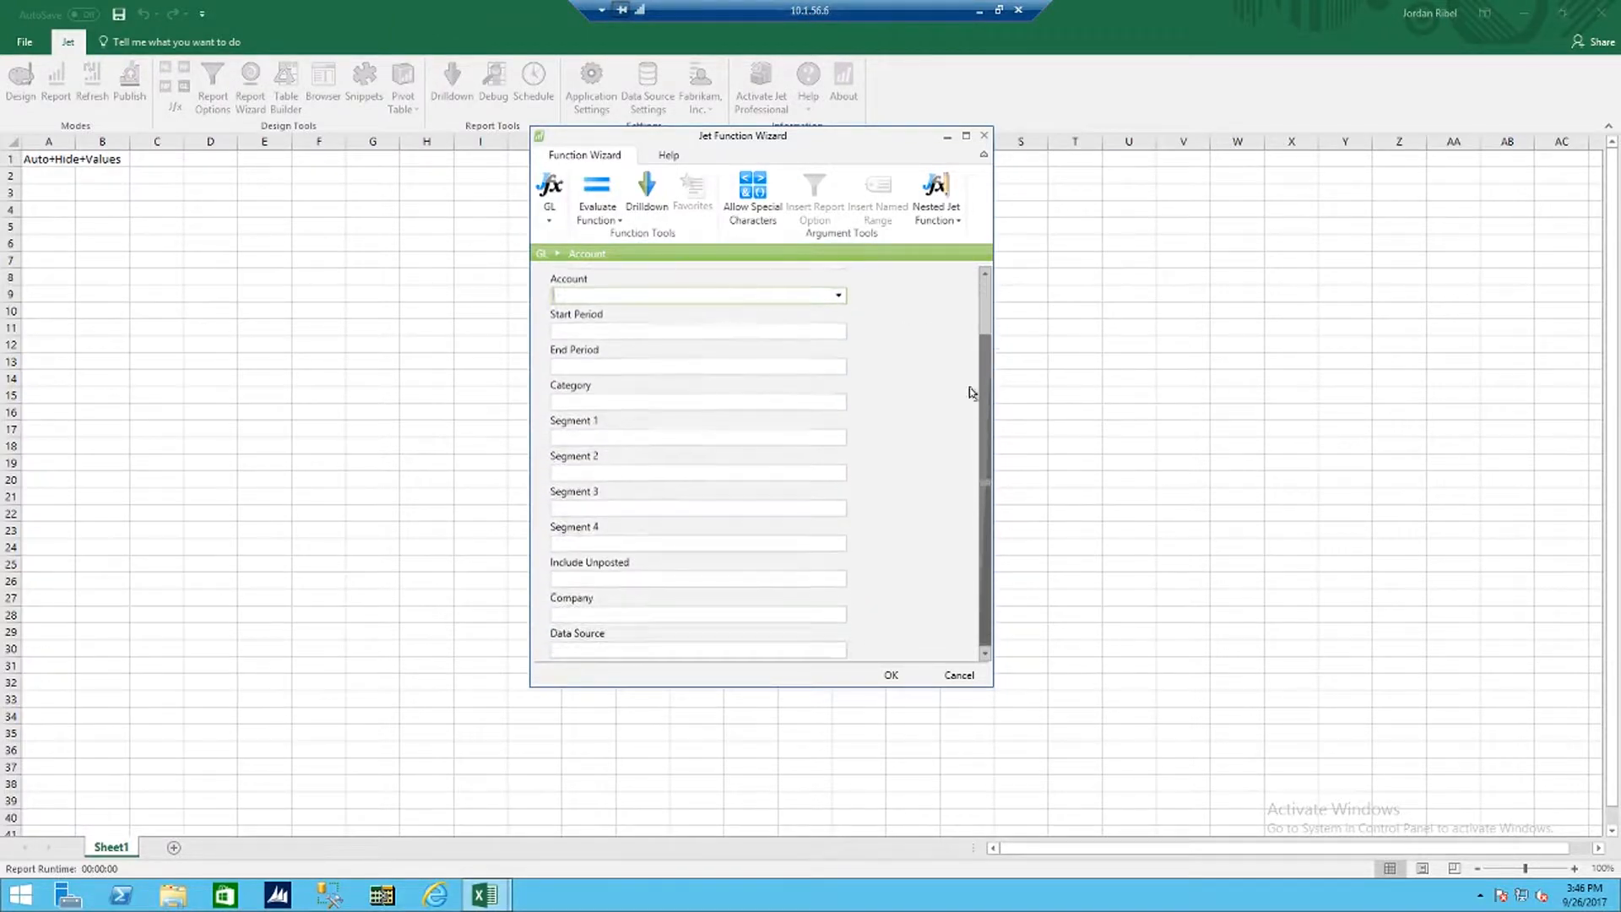
left_click(892, 675)
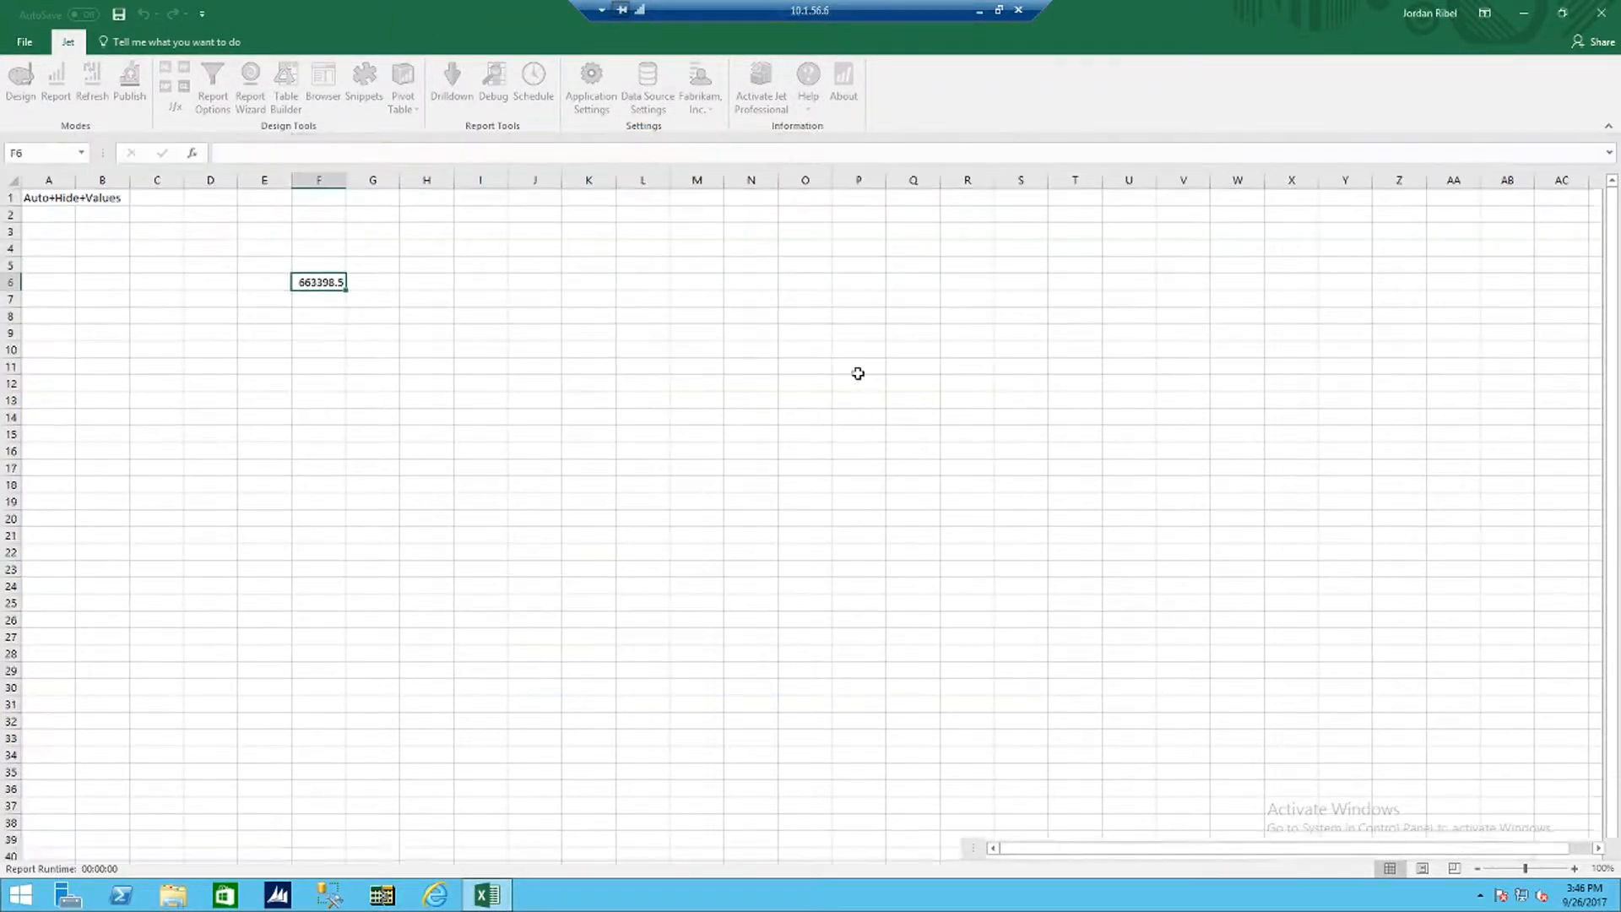
key("Delete")
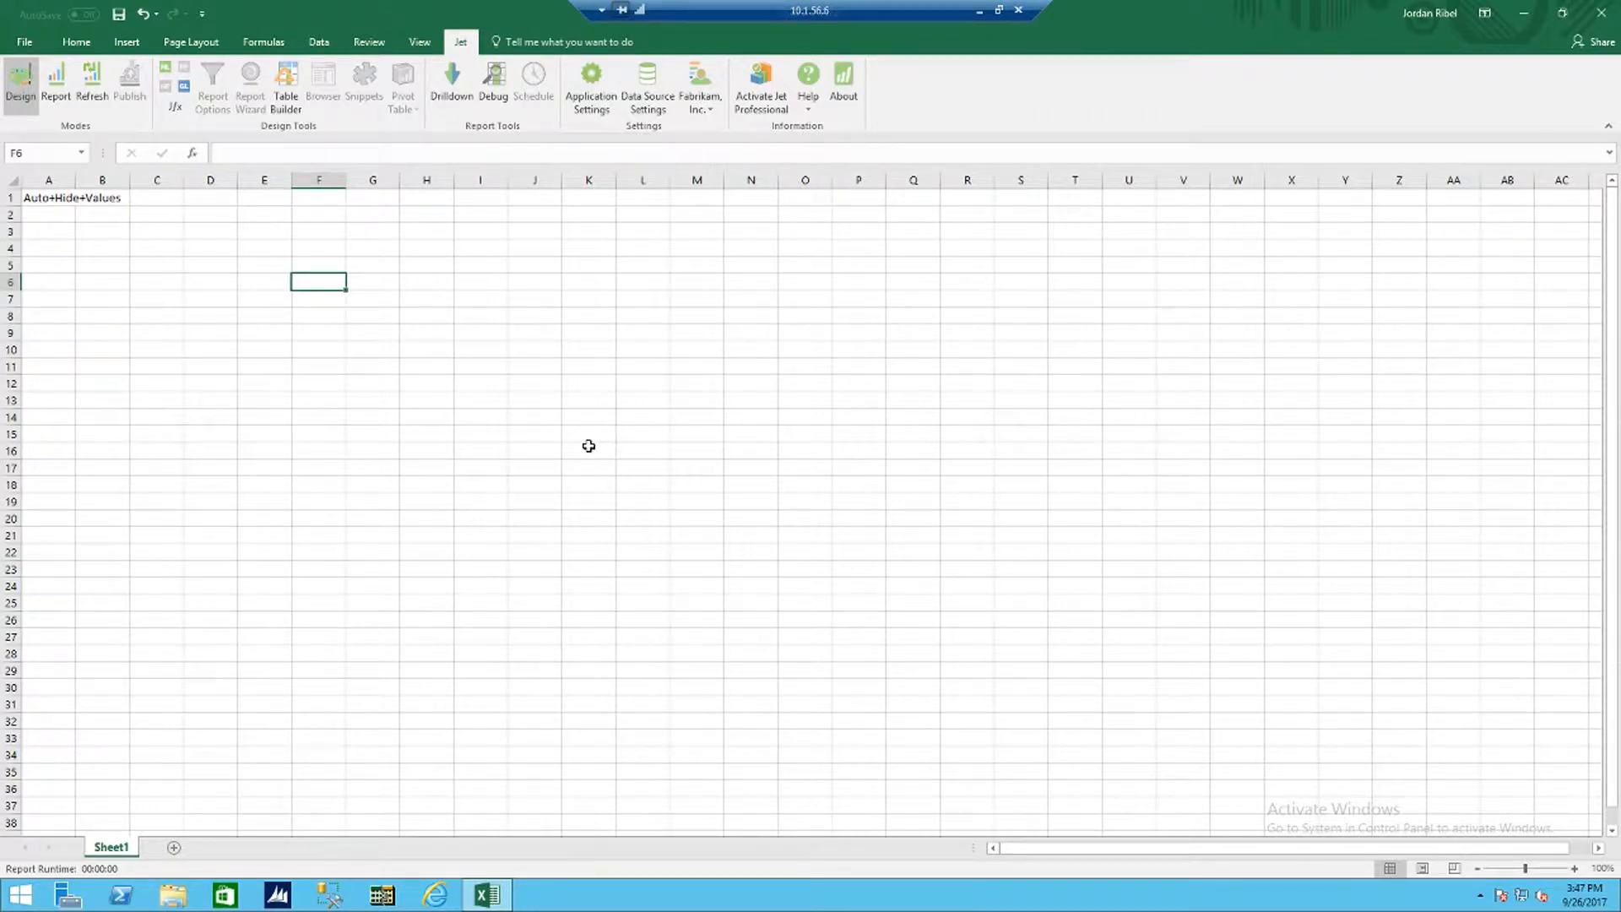
Step: Enter the column headers Account, Account Name, Balance, Budget and Variance in cells F6 to J6
type("Account")
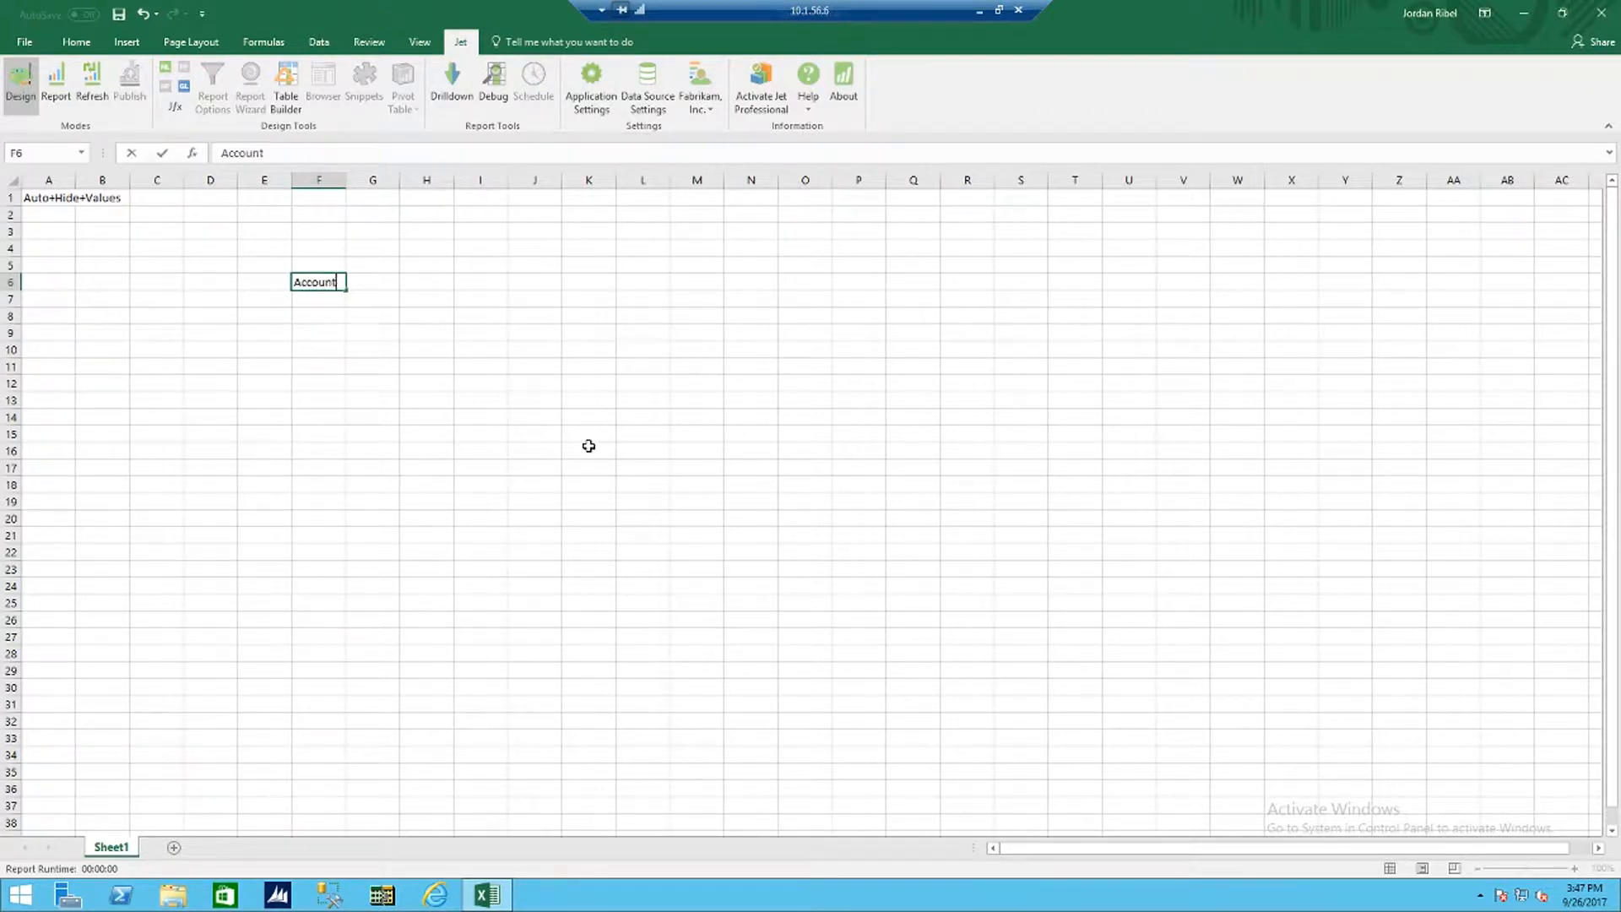
key("Tab")
type("Accoun")
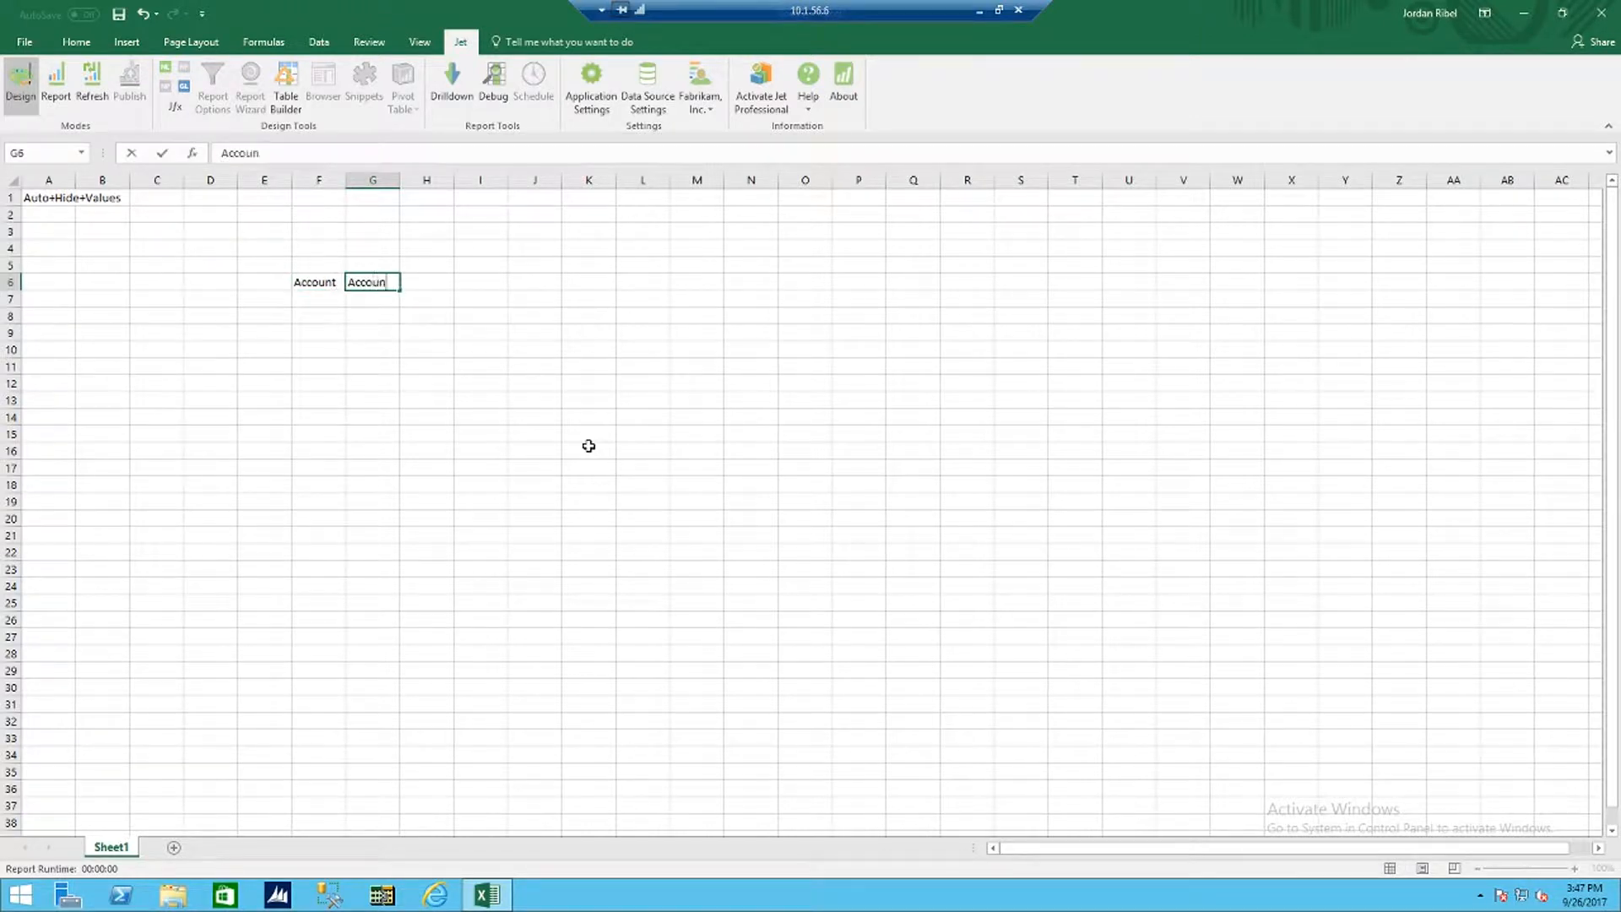
type("t Name")
key("Tab")
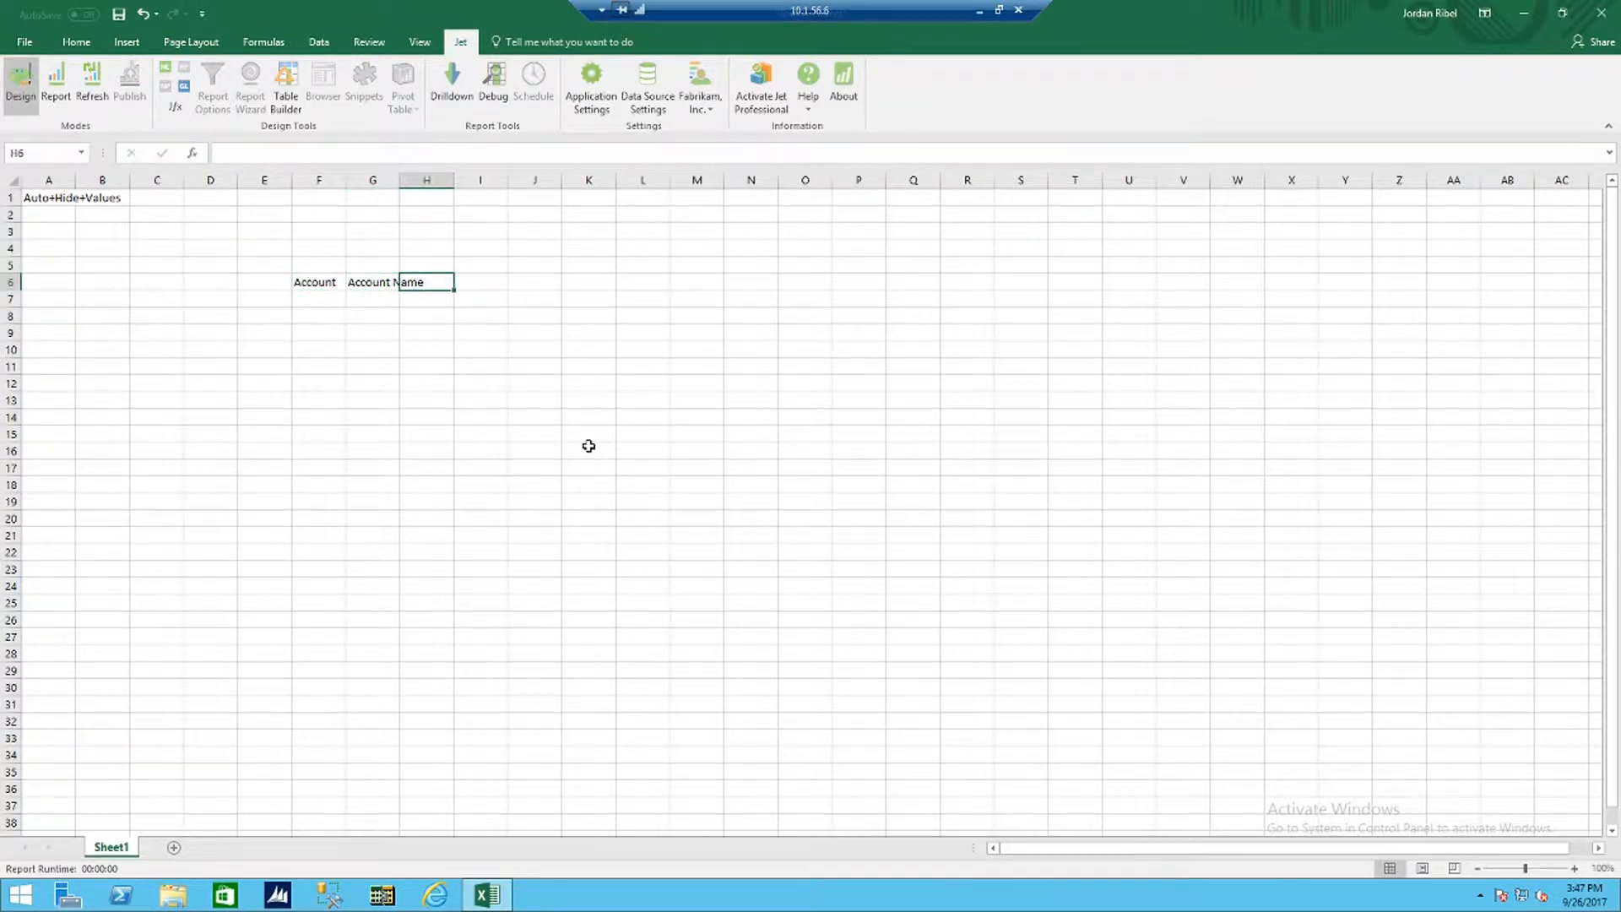
type("Balance")
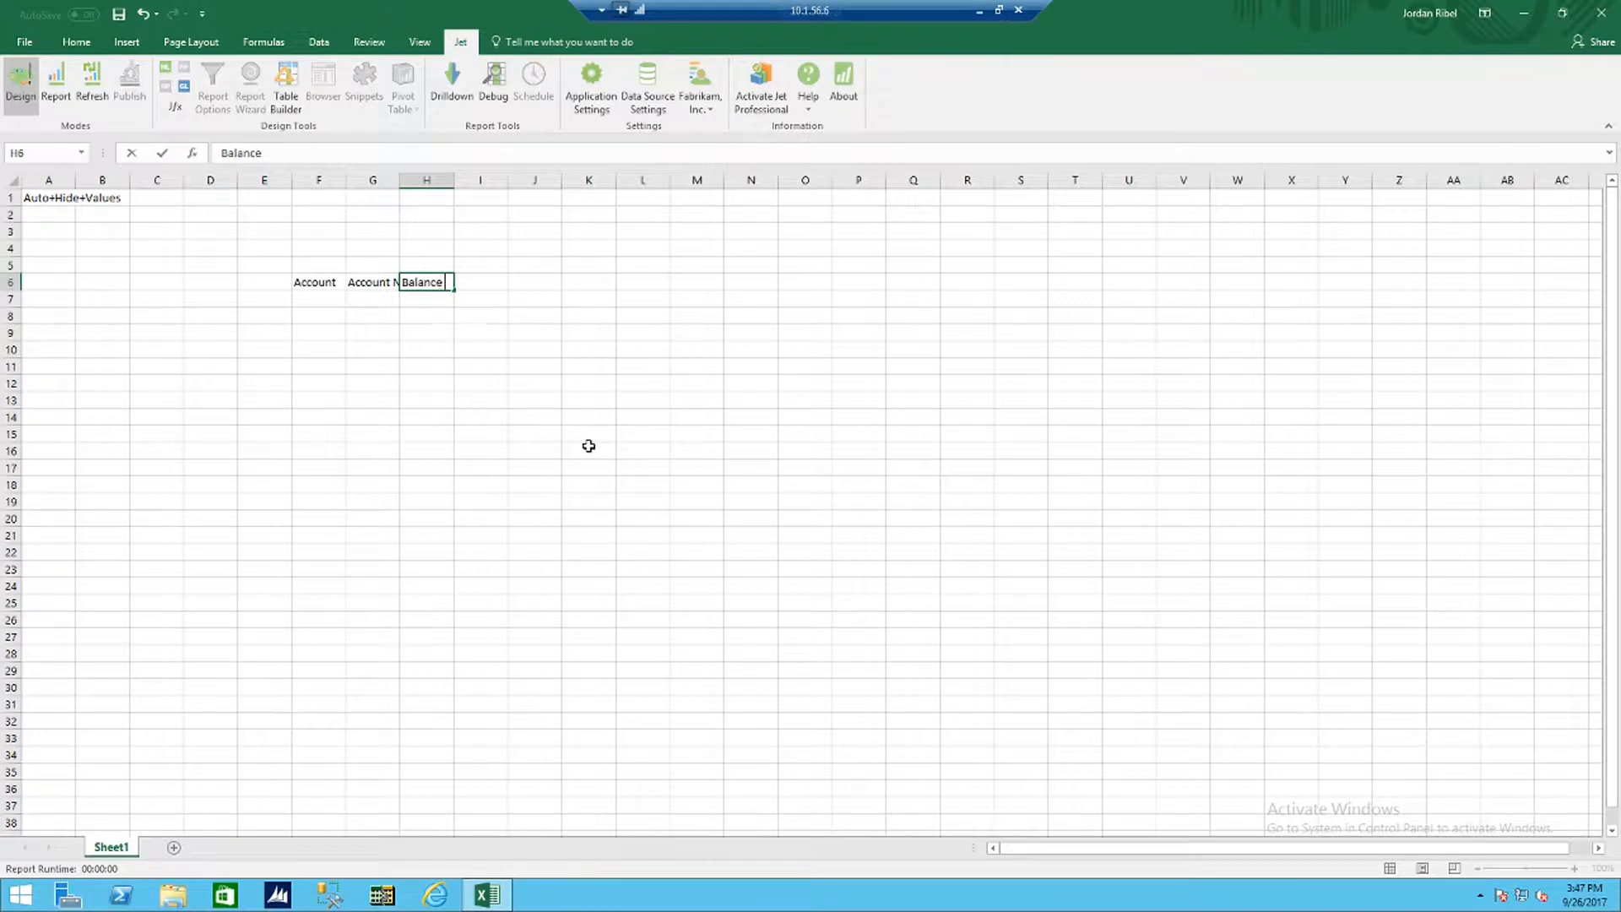
key("Tab")
type("Bud")
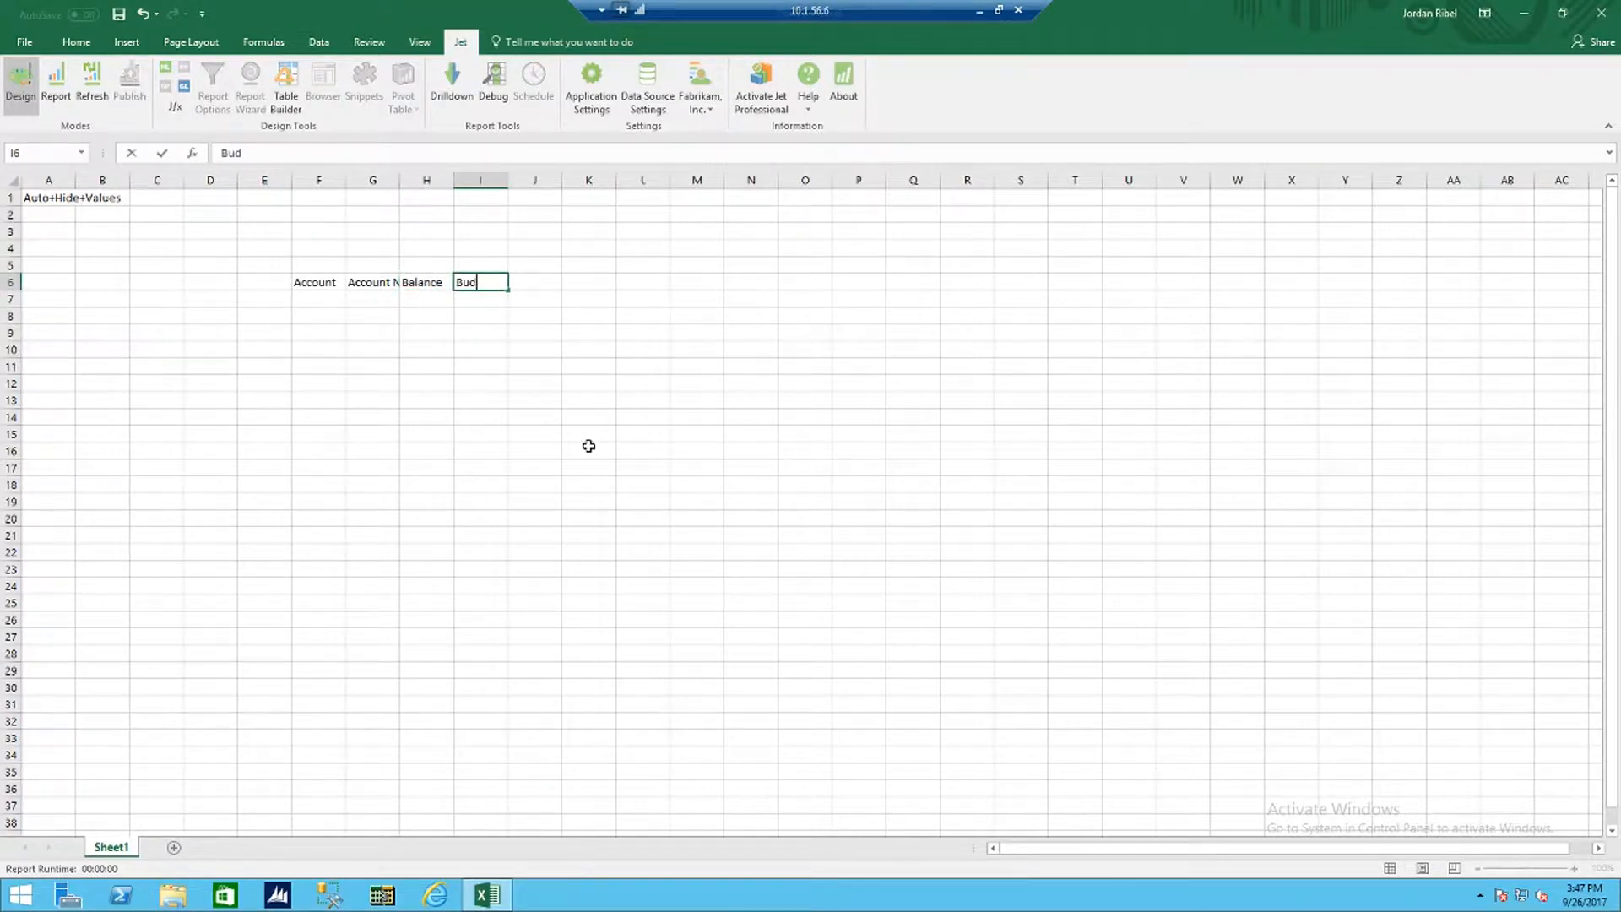
type("get")
key("Tab")
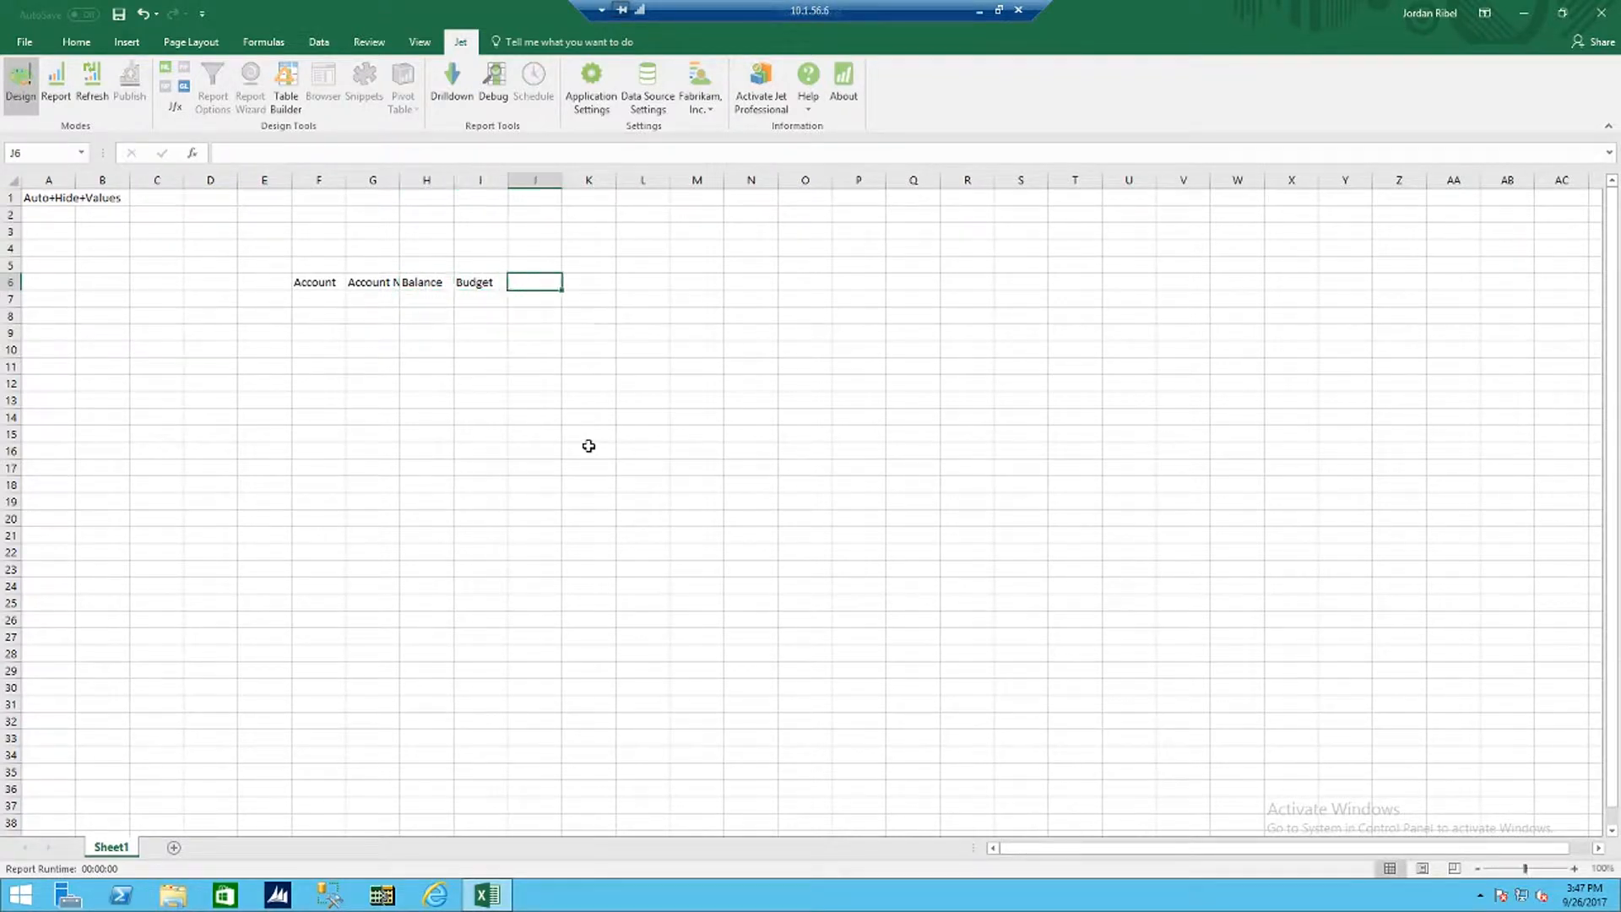
type("Variance")
key("Return")
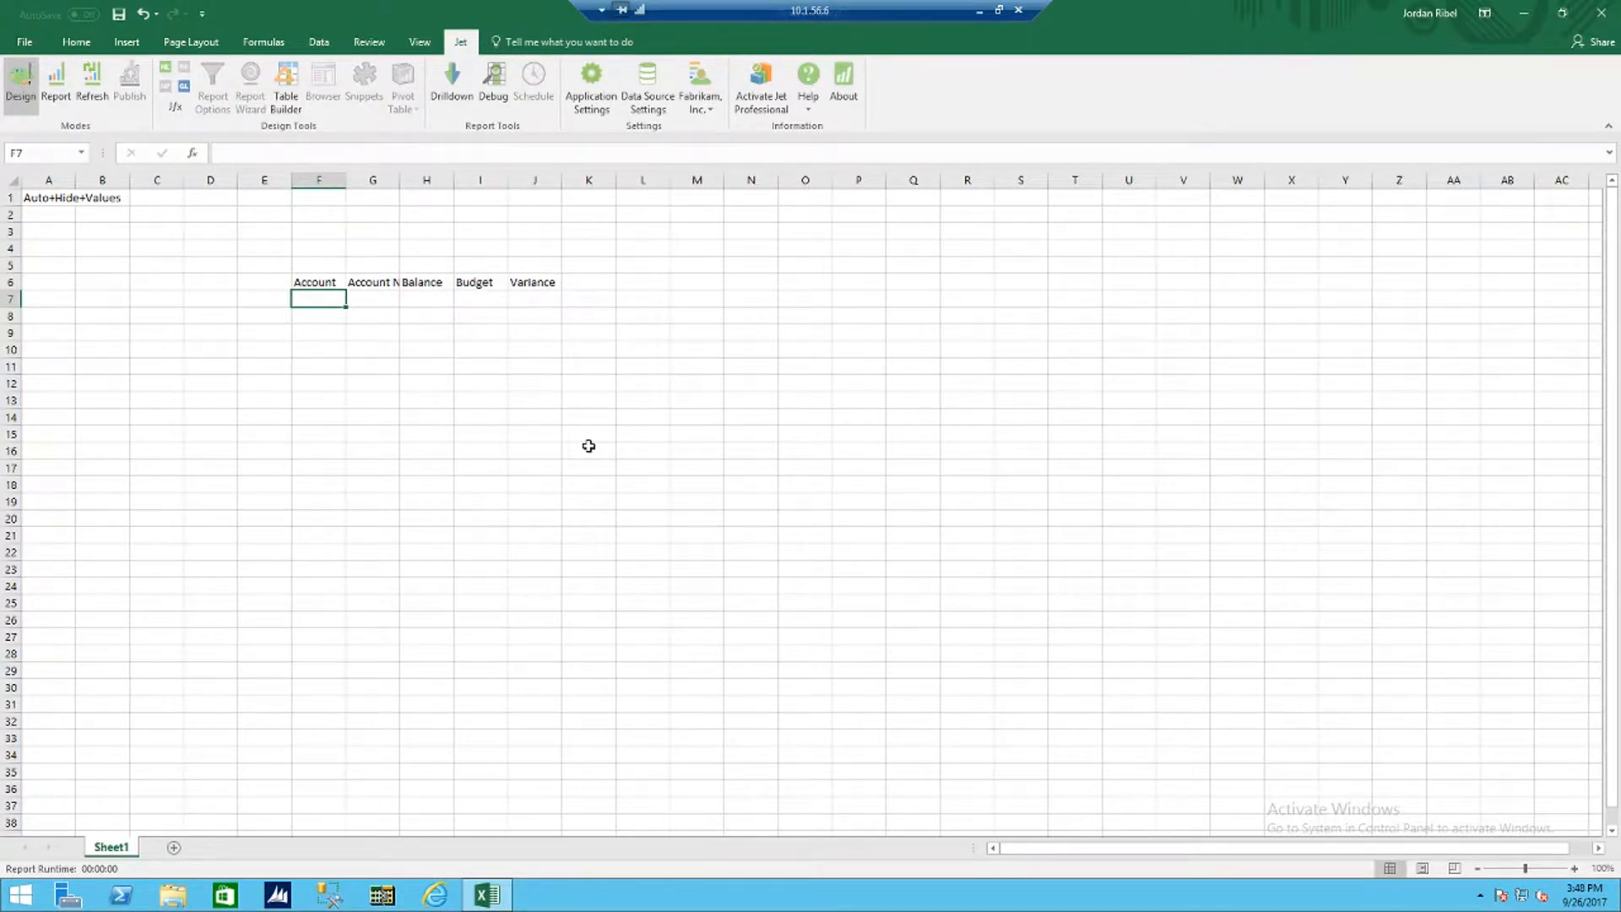
Step: Enter the keyword Fit in cells F1 to J1, above each report column
left_click(330, 197)
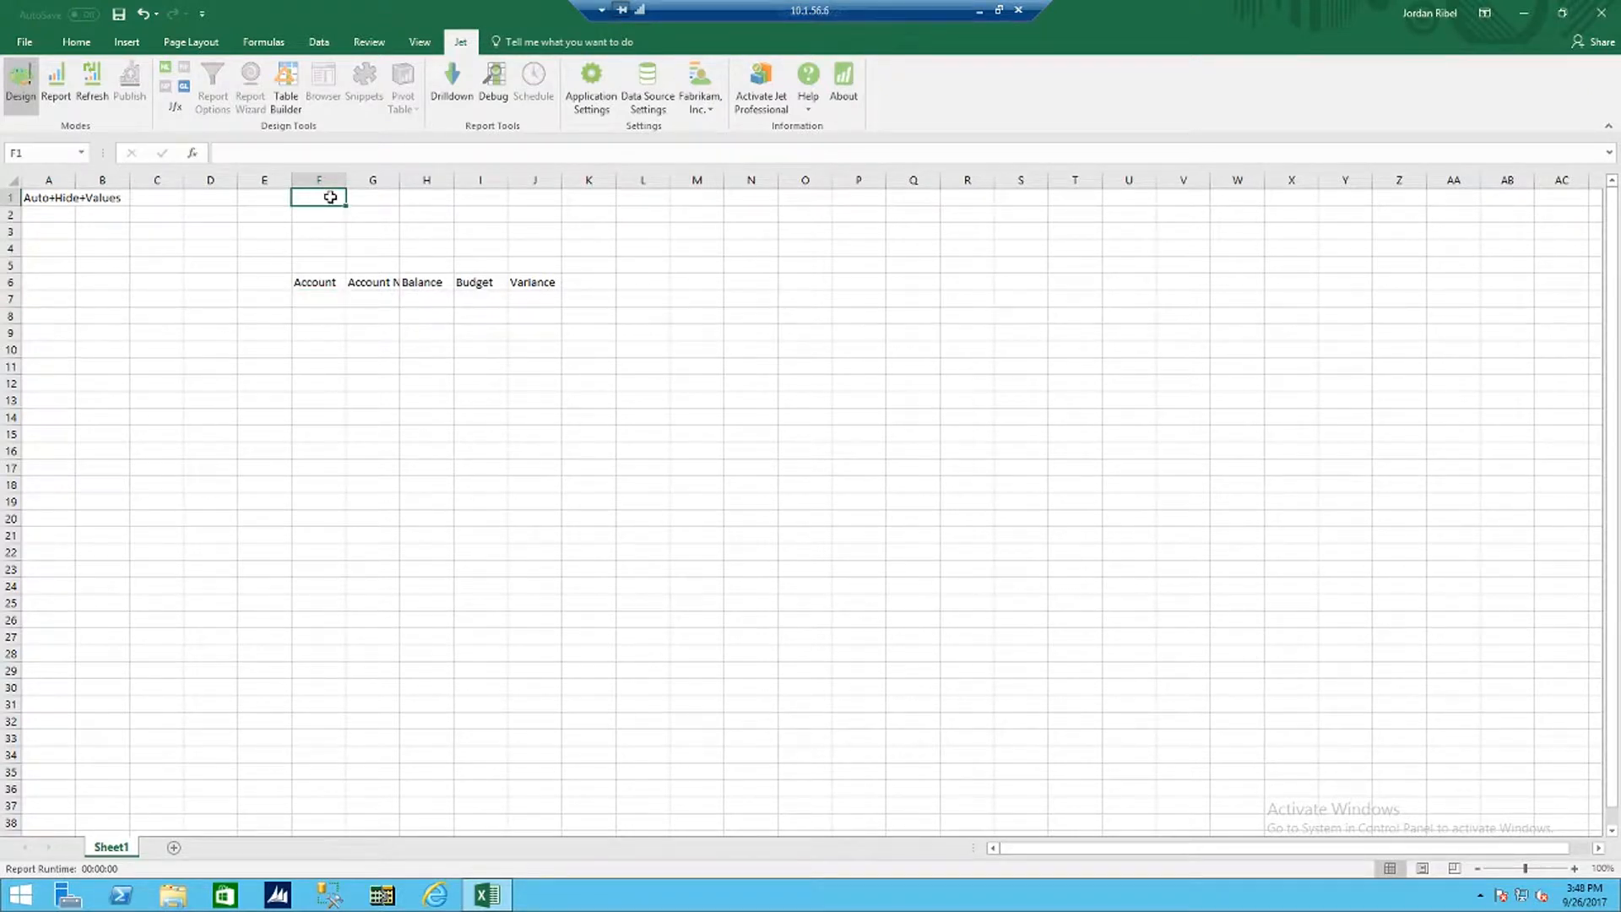
type("Fit")
key("Tab")
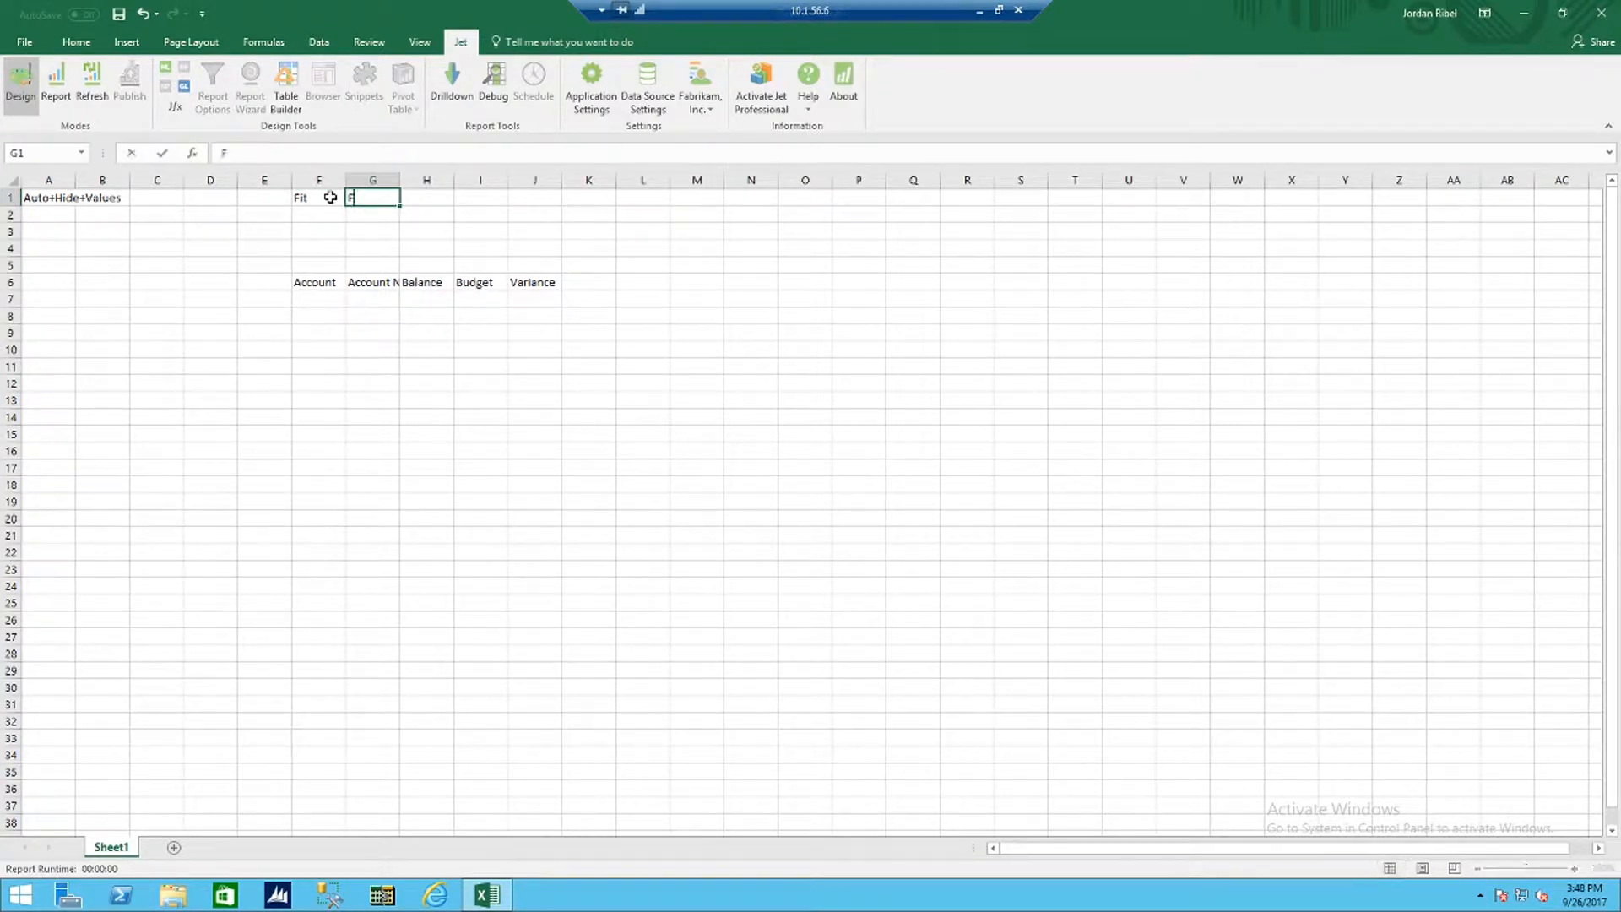
type("Fit")
key("Tab")
type("Fit")
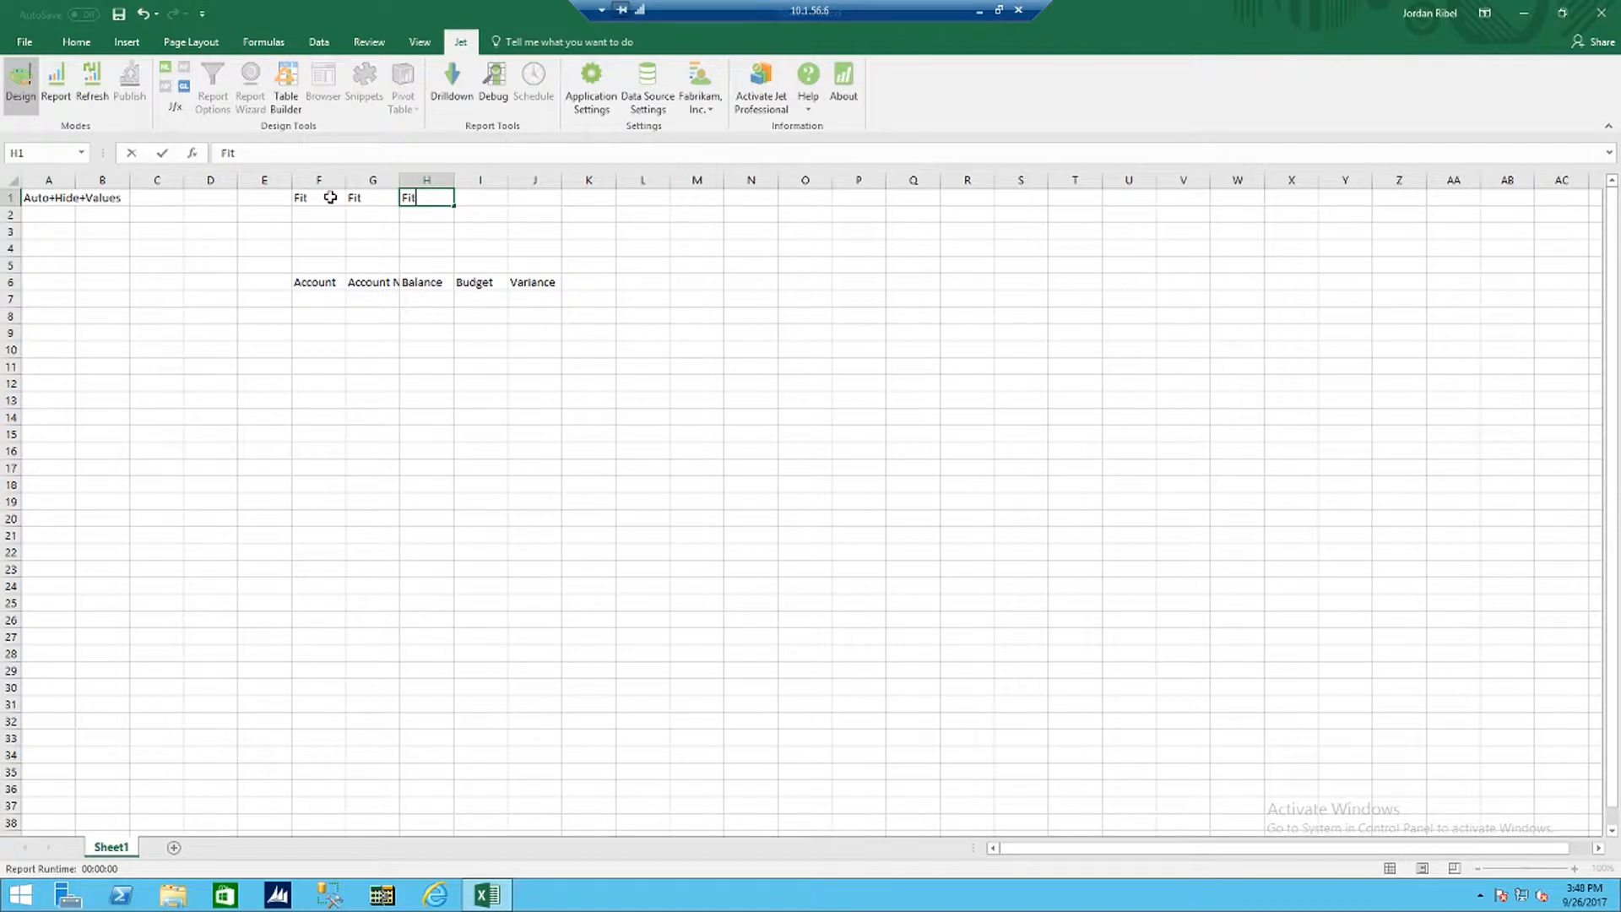
key("Tab")
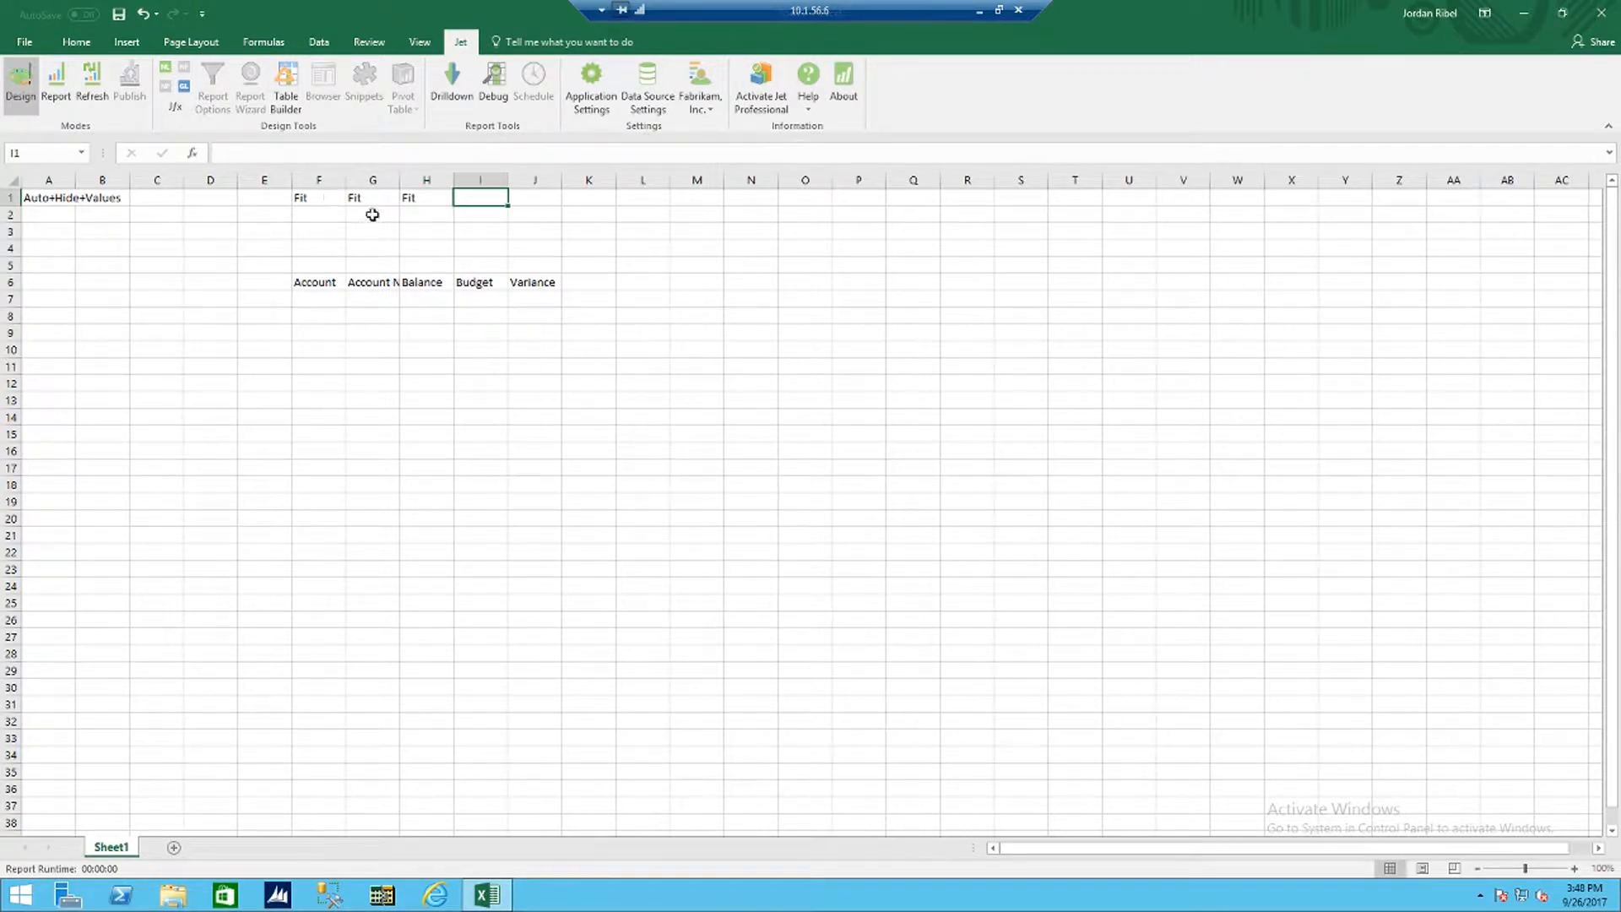
type("Fit")
key("Tab")
type("Fit")
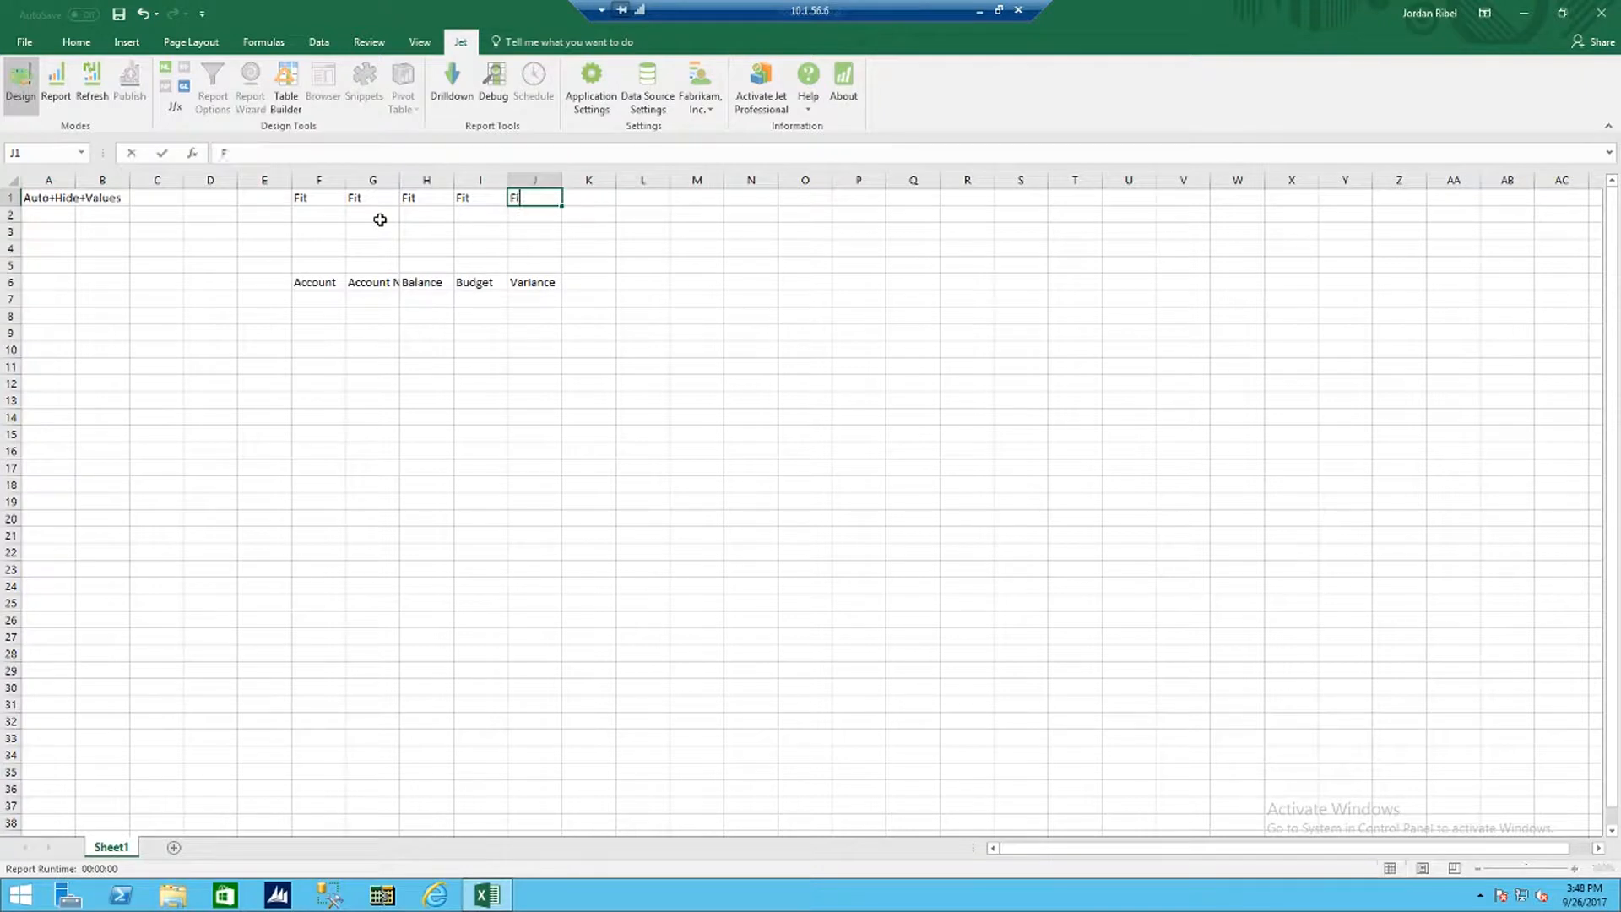
key("Tab")
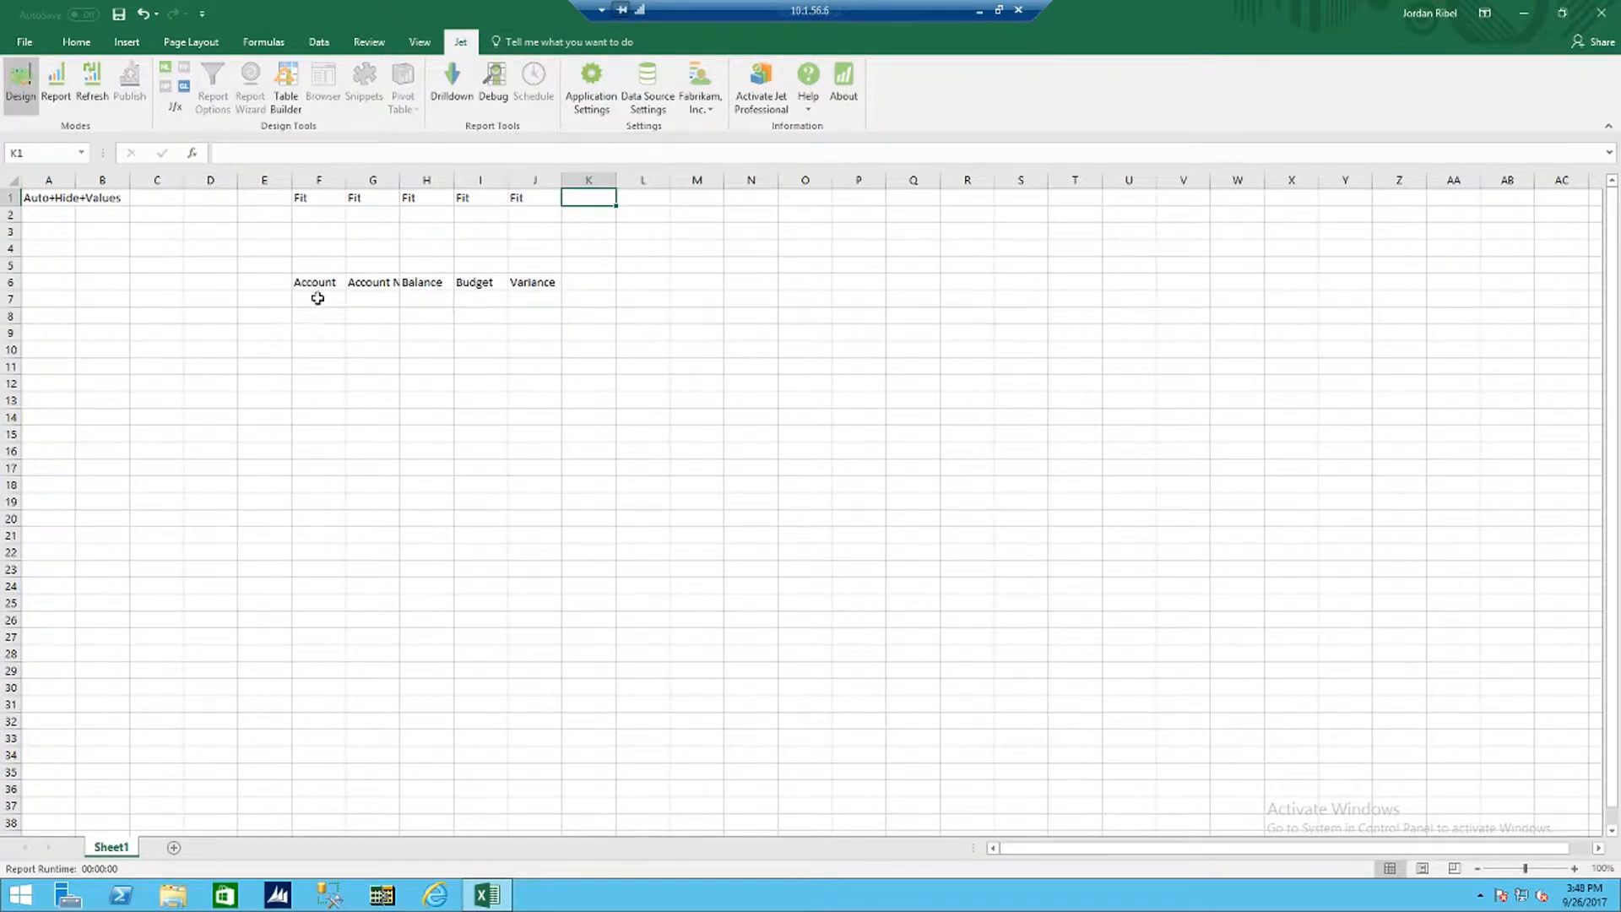
Step: Insert a GL function in cell F7 with Where set to Rows and What set to Accounts
left_click(315, 296)
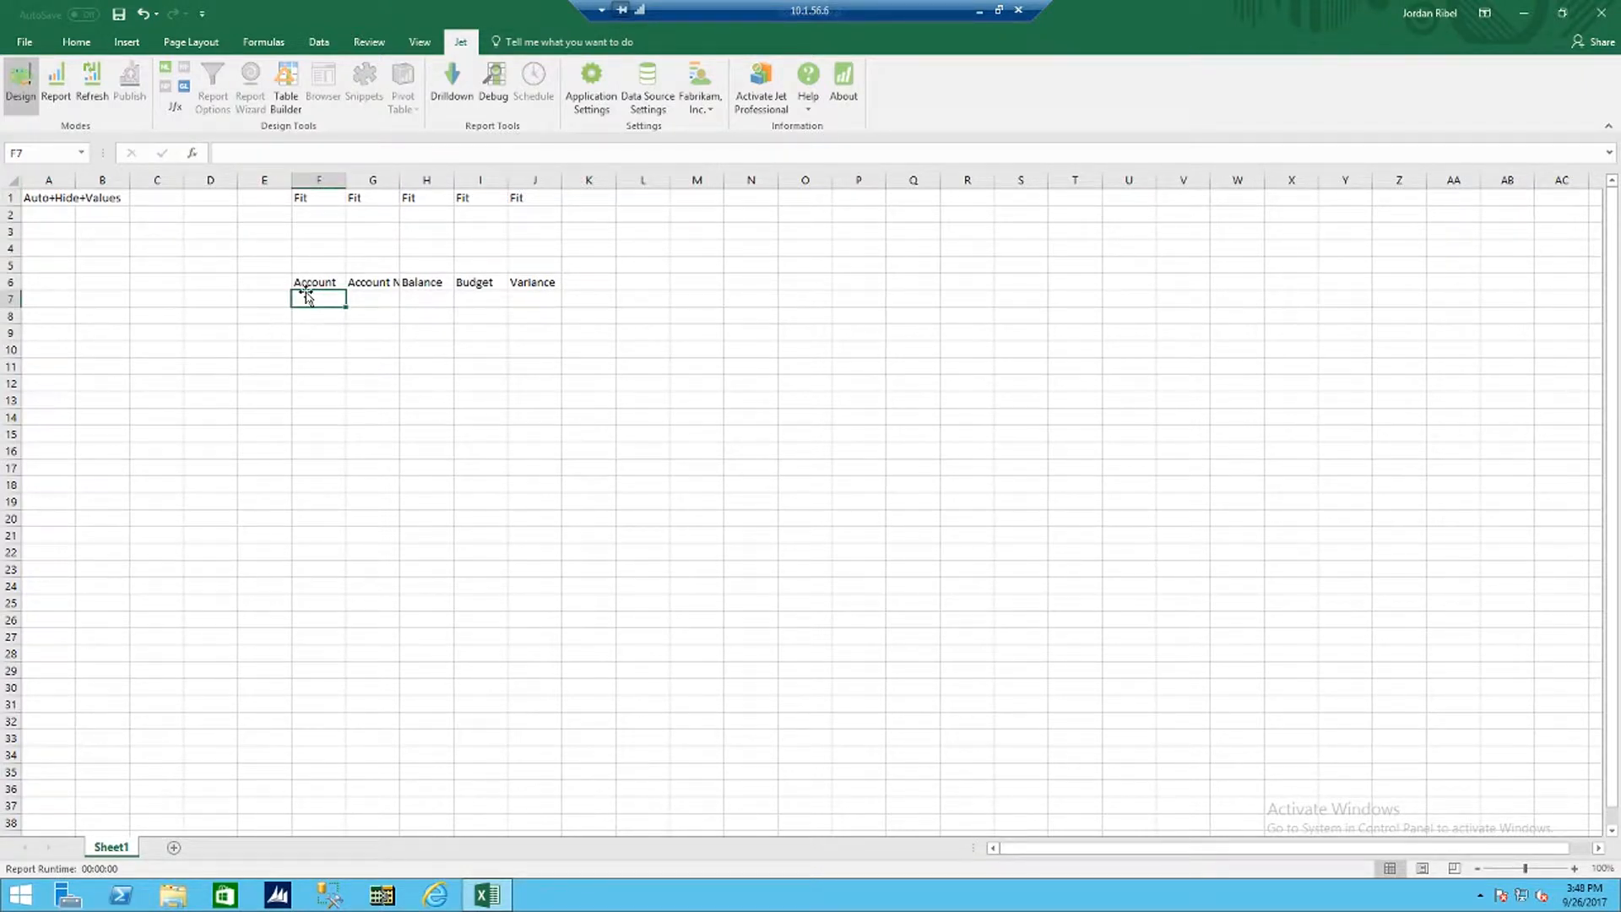
left_click(184, 90)
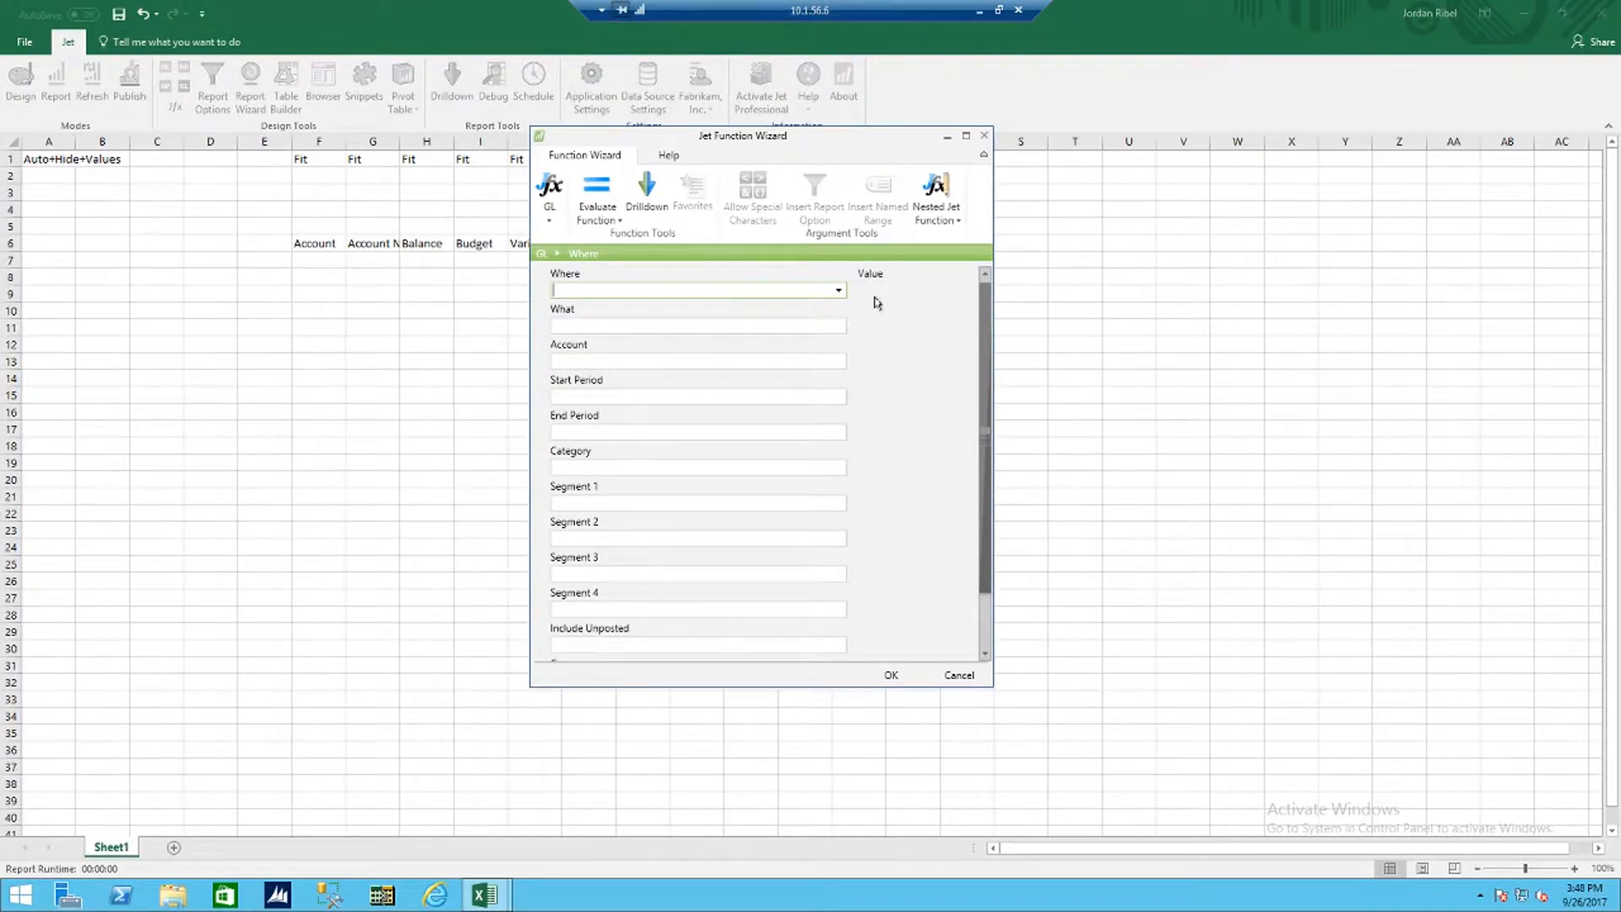
left_click(838, 291)
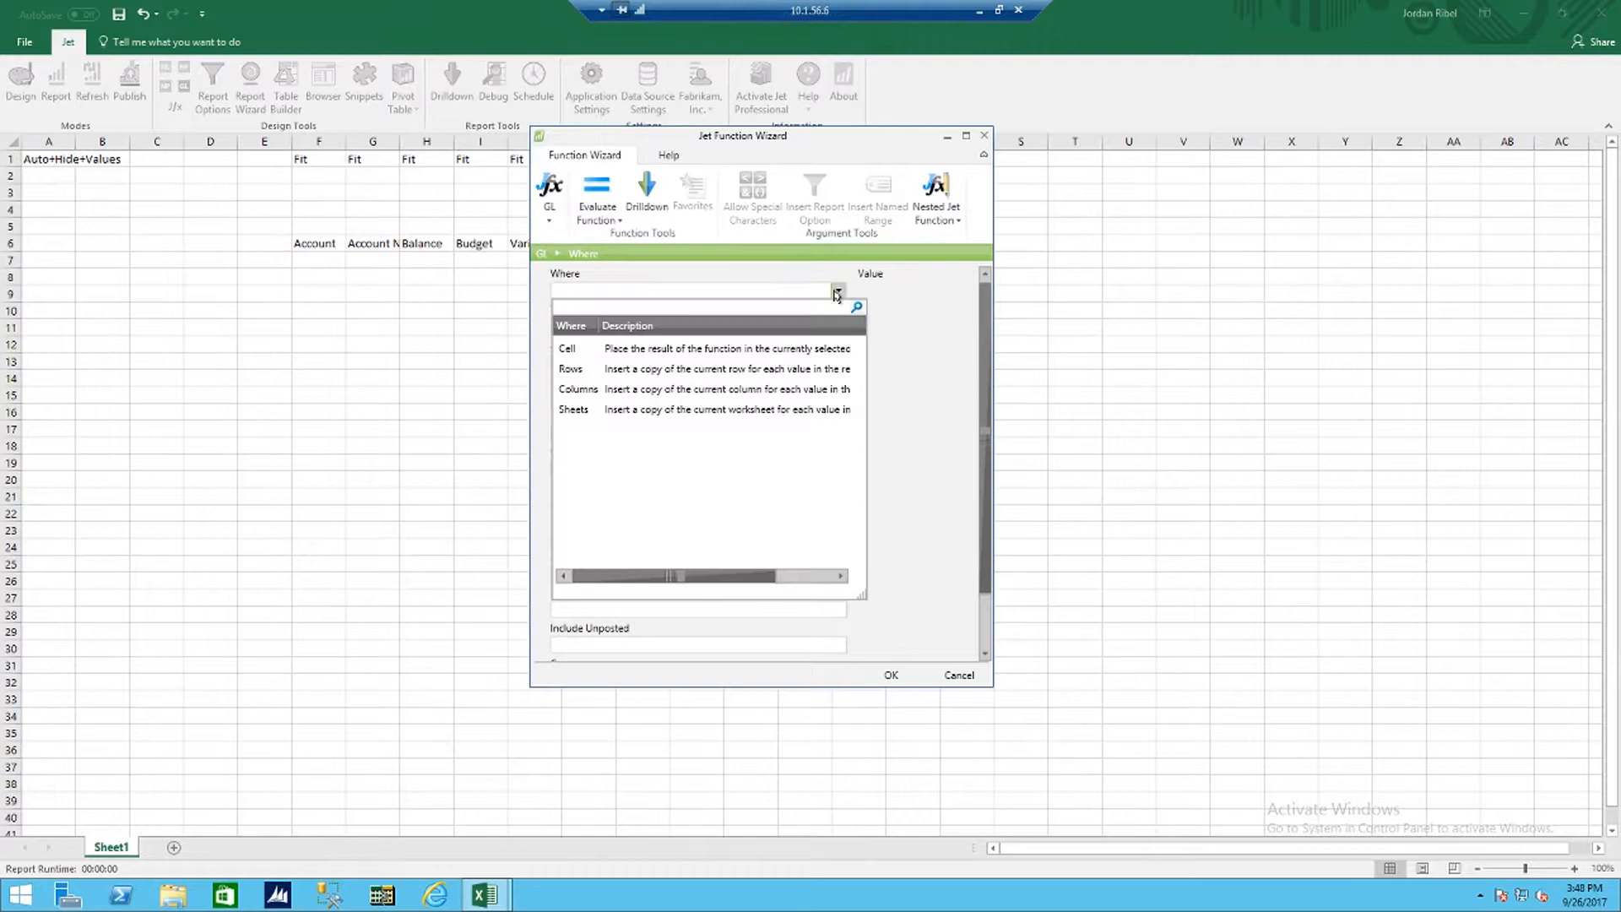
left_click(754, 368)
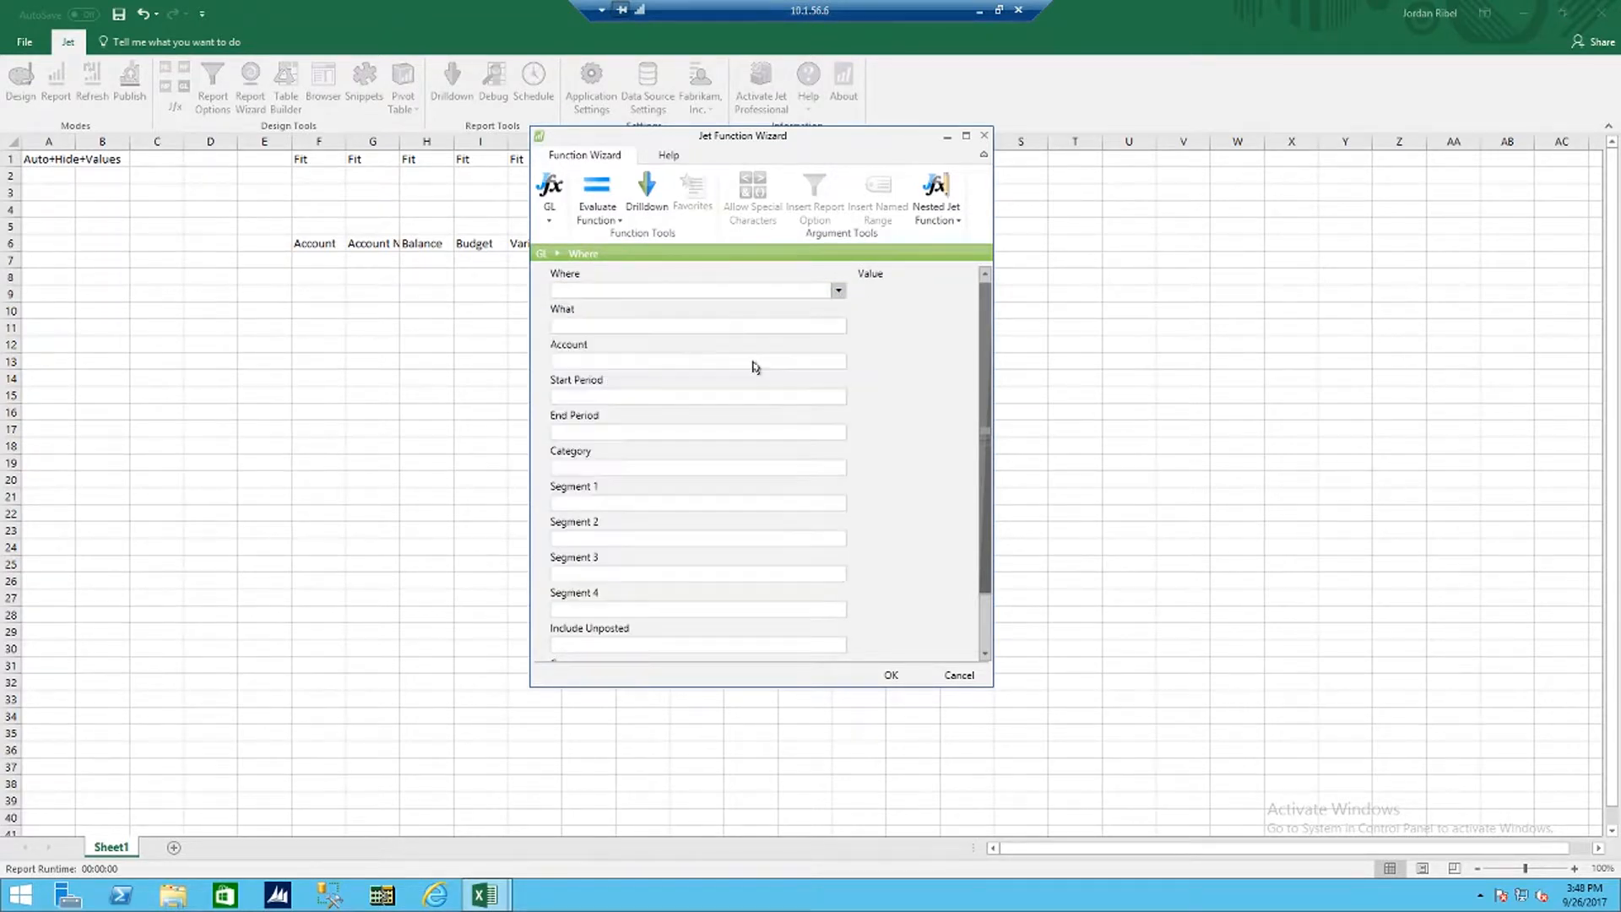
left_click(750, 327)
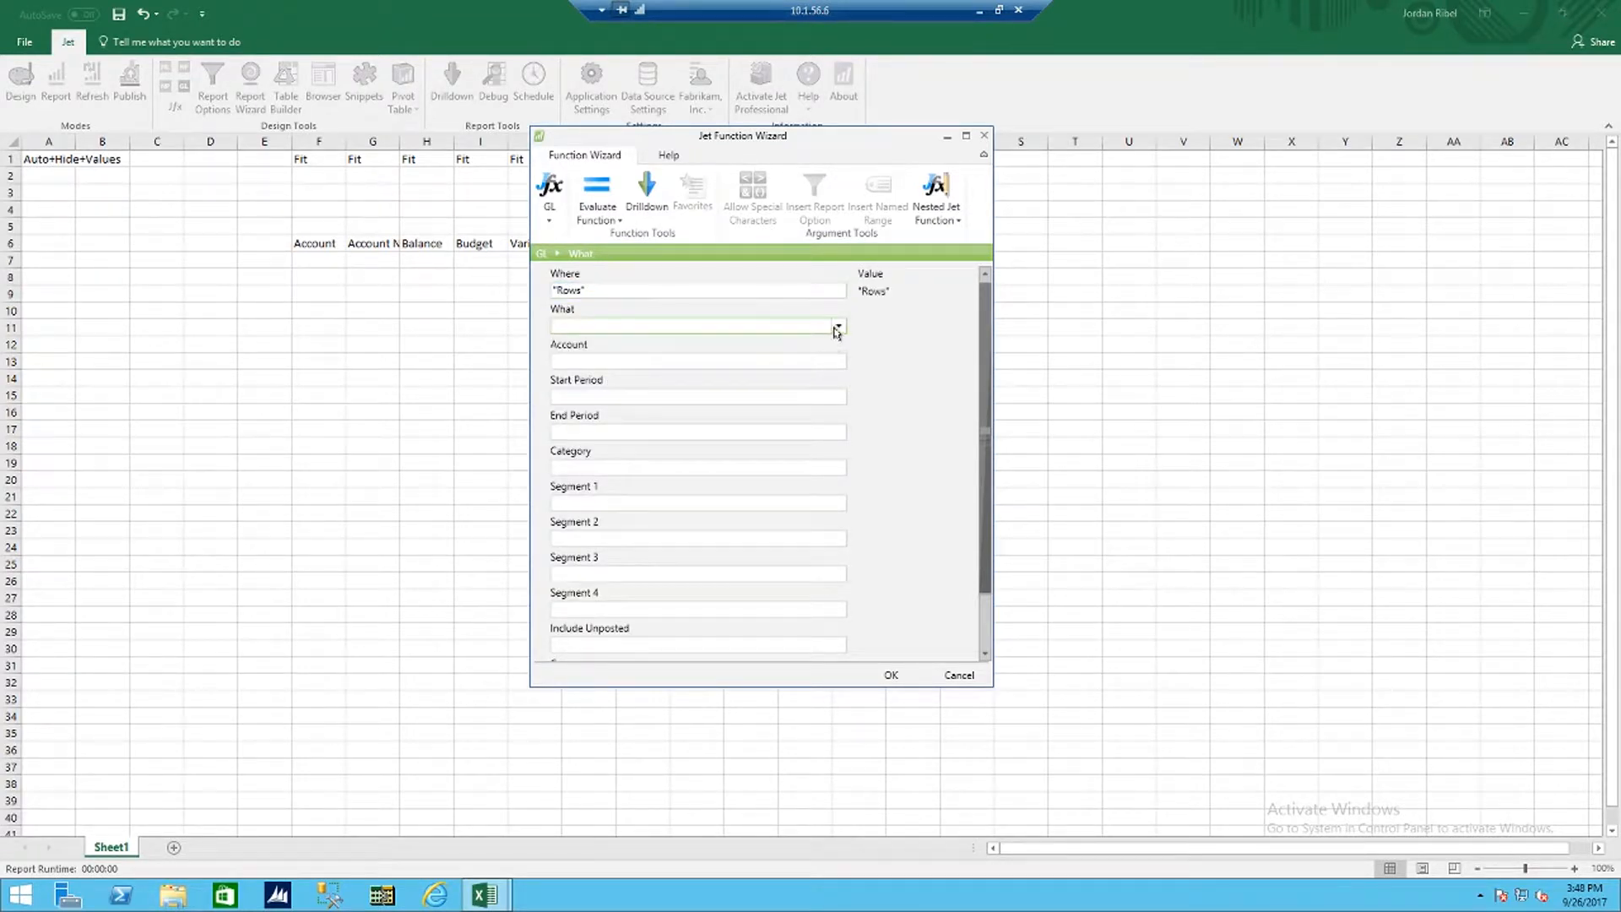
left_click(838, 326)
left_click(708, 385)
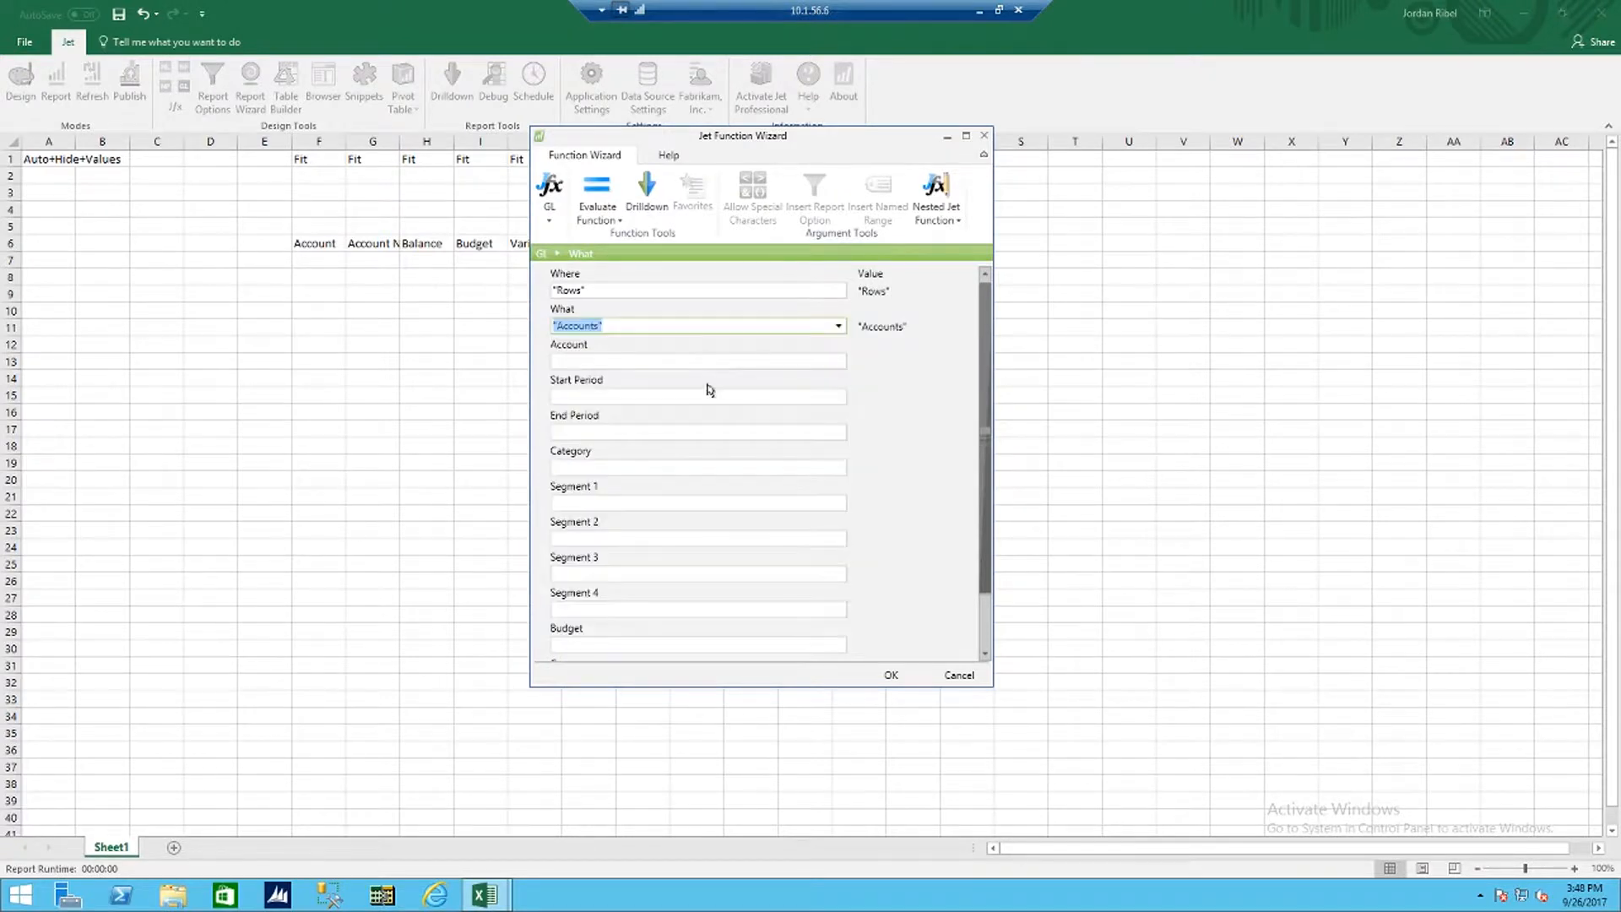
left_click(891, 674)
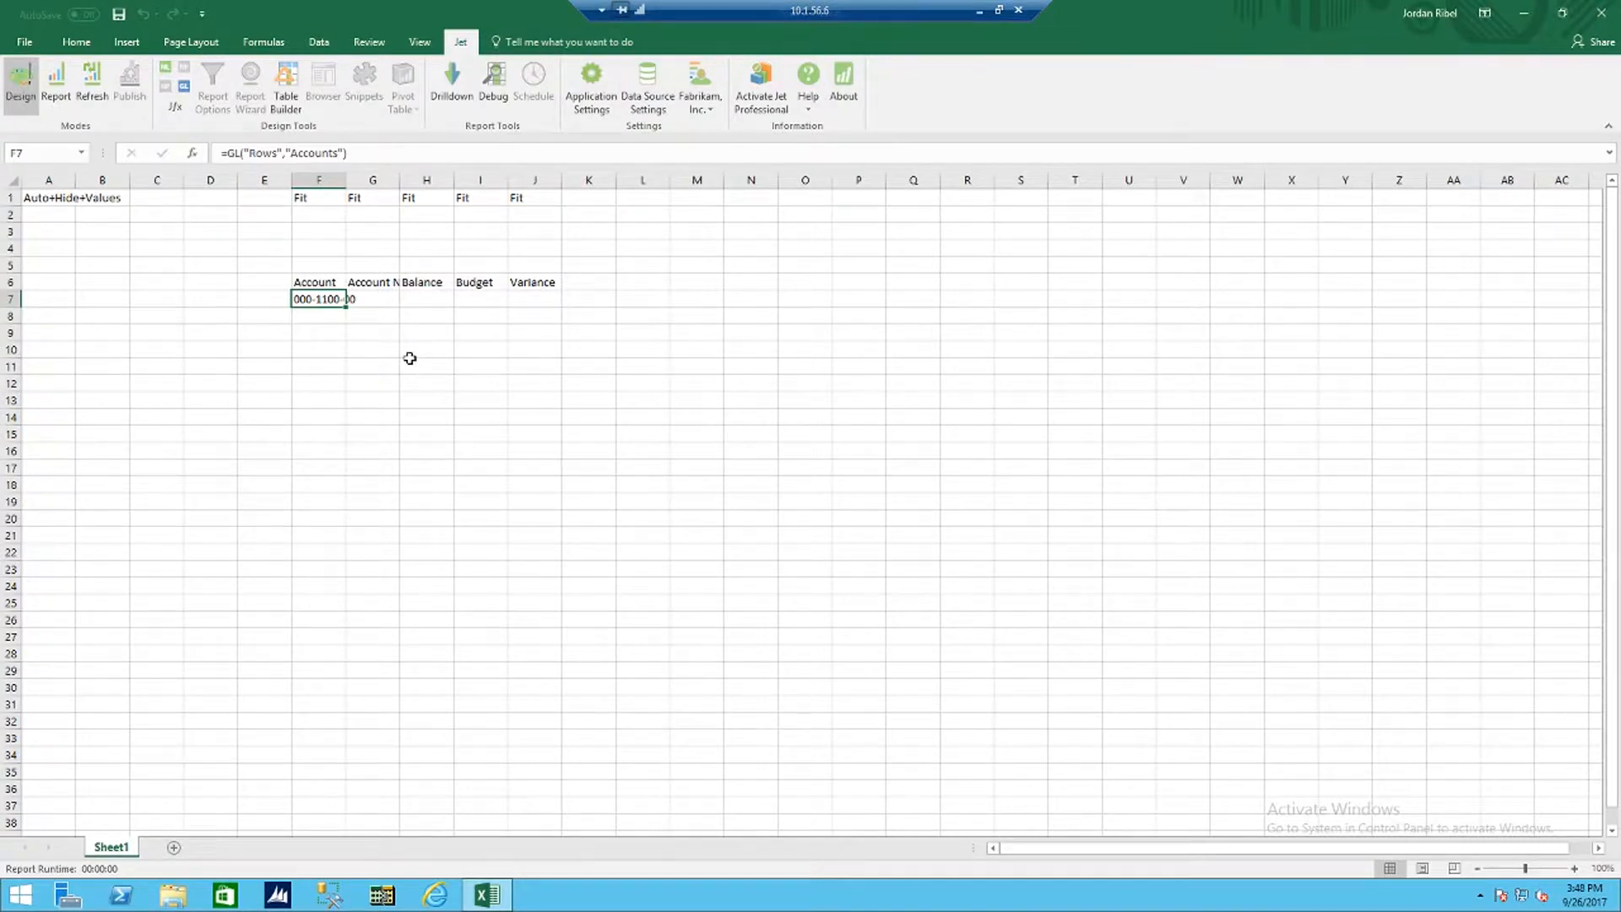
Step: Run the report to preview the account rows and return to Design mode
left_click(55, 85)
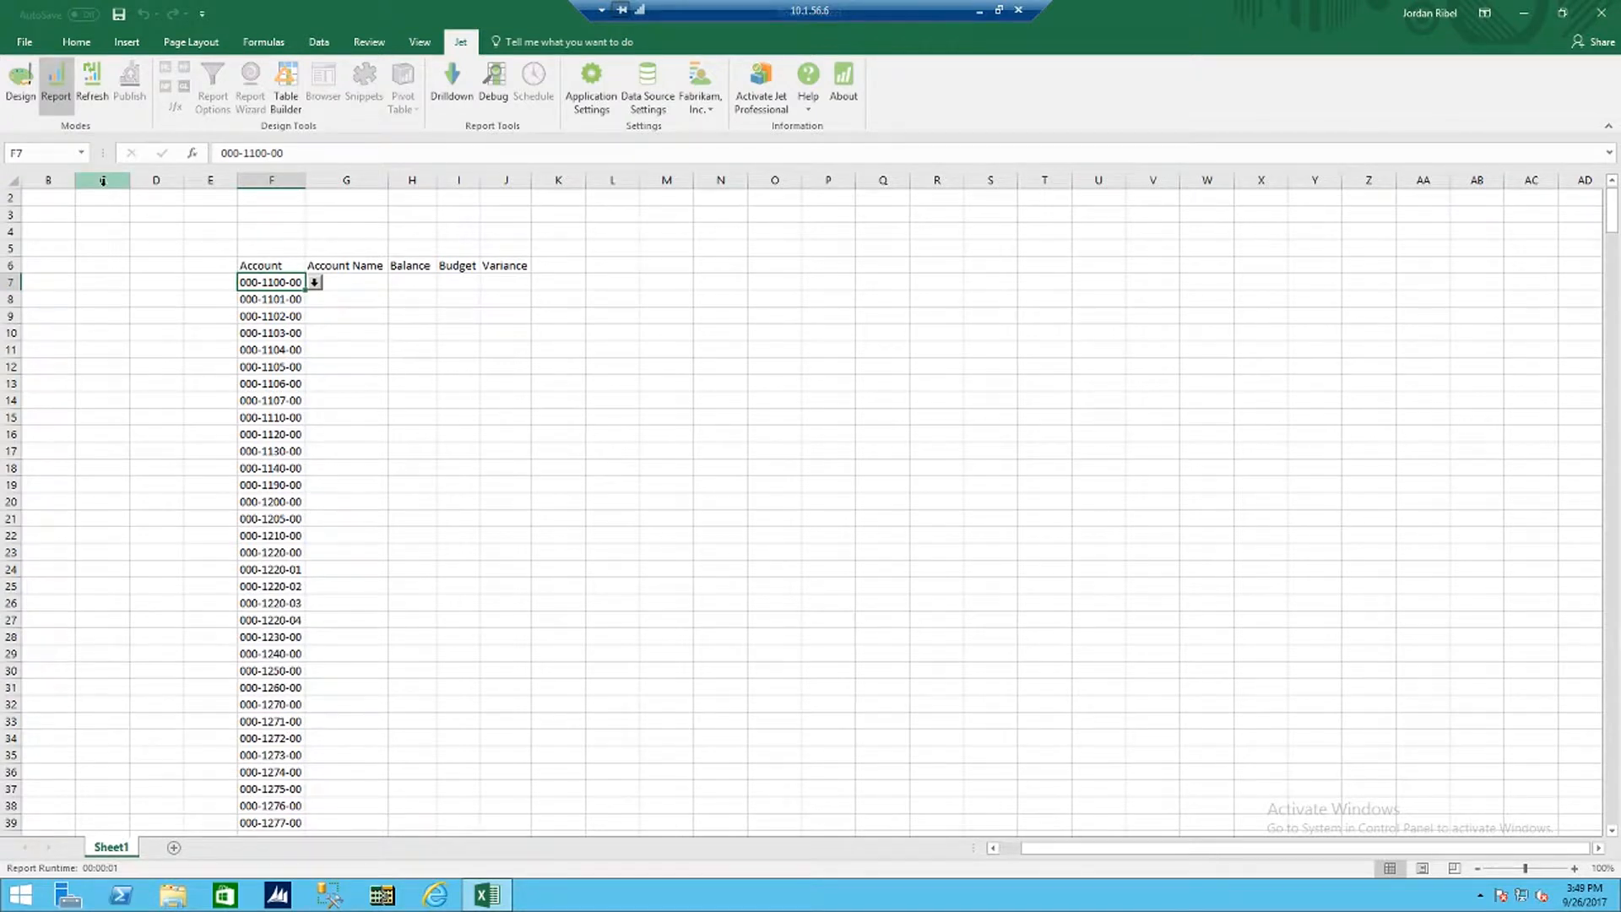
left_click(14, 80)
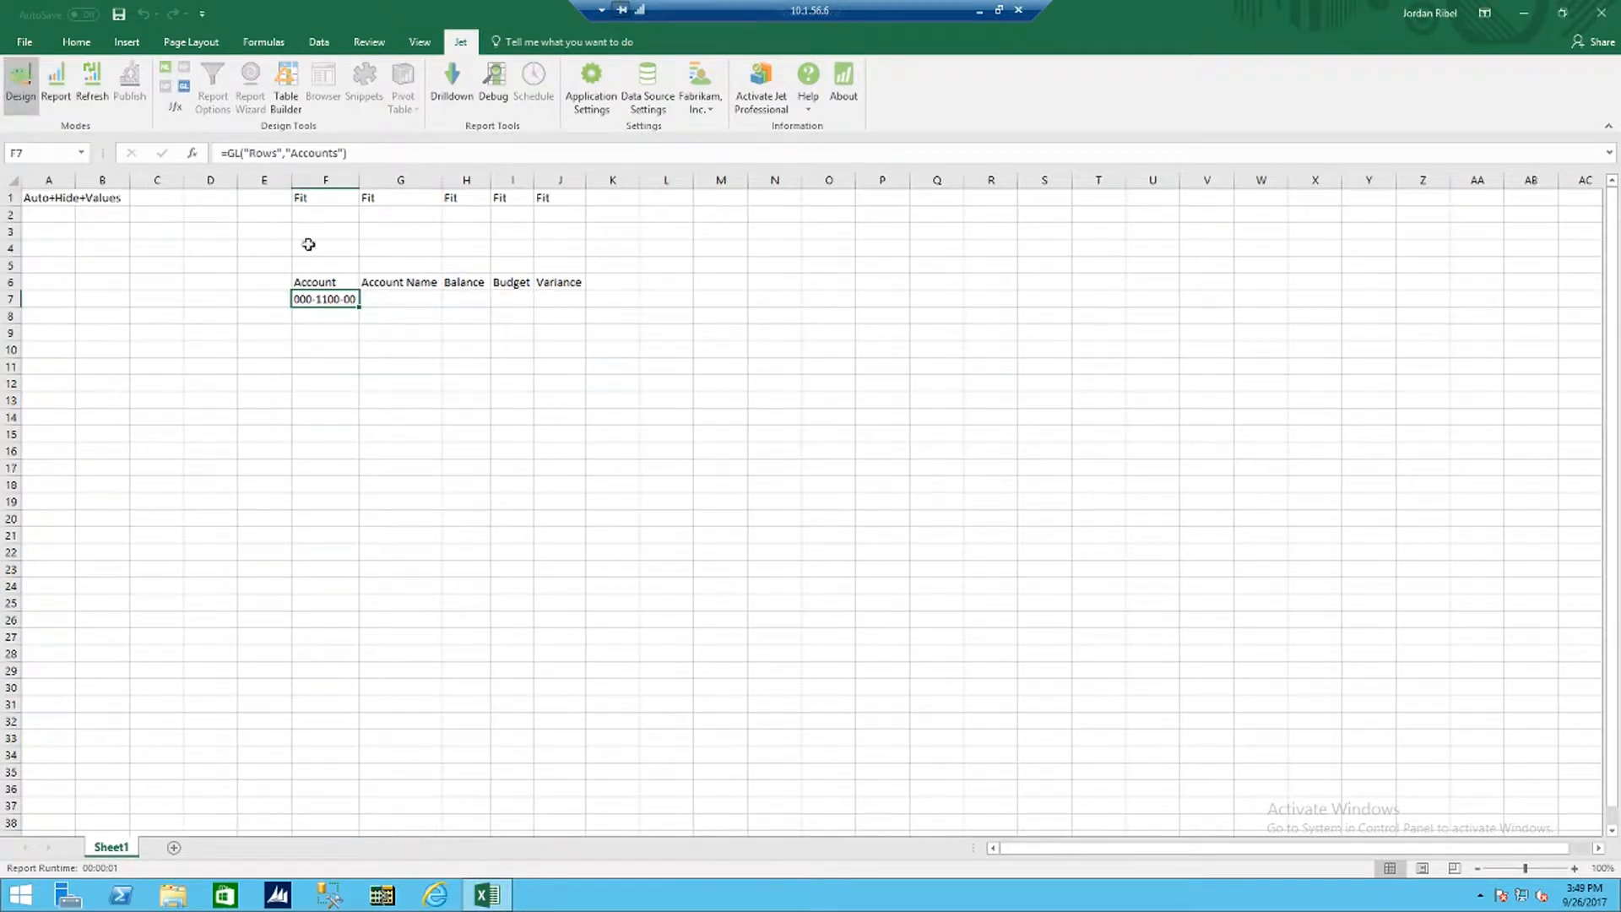
Step: Insert a GL function in cell G7 with Where set to Cell, What set to AccountName and Account referencing F7
left_click(400, 299)
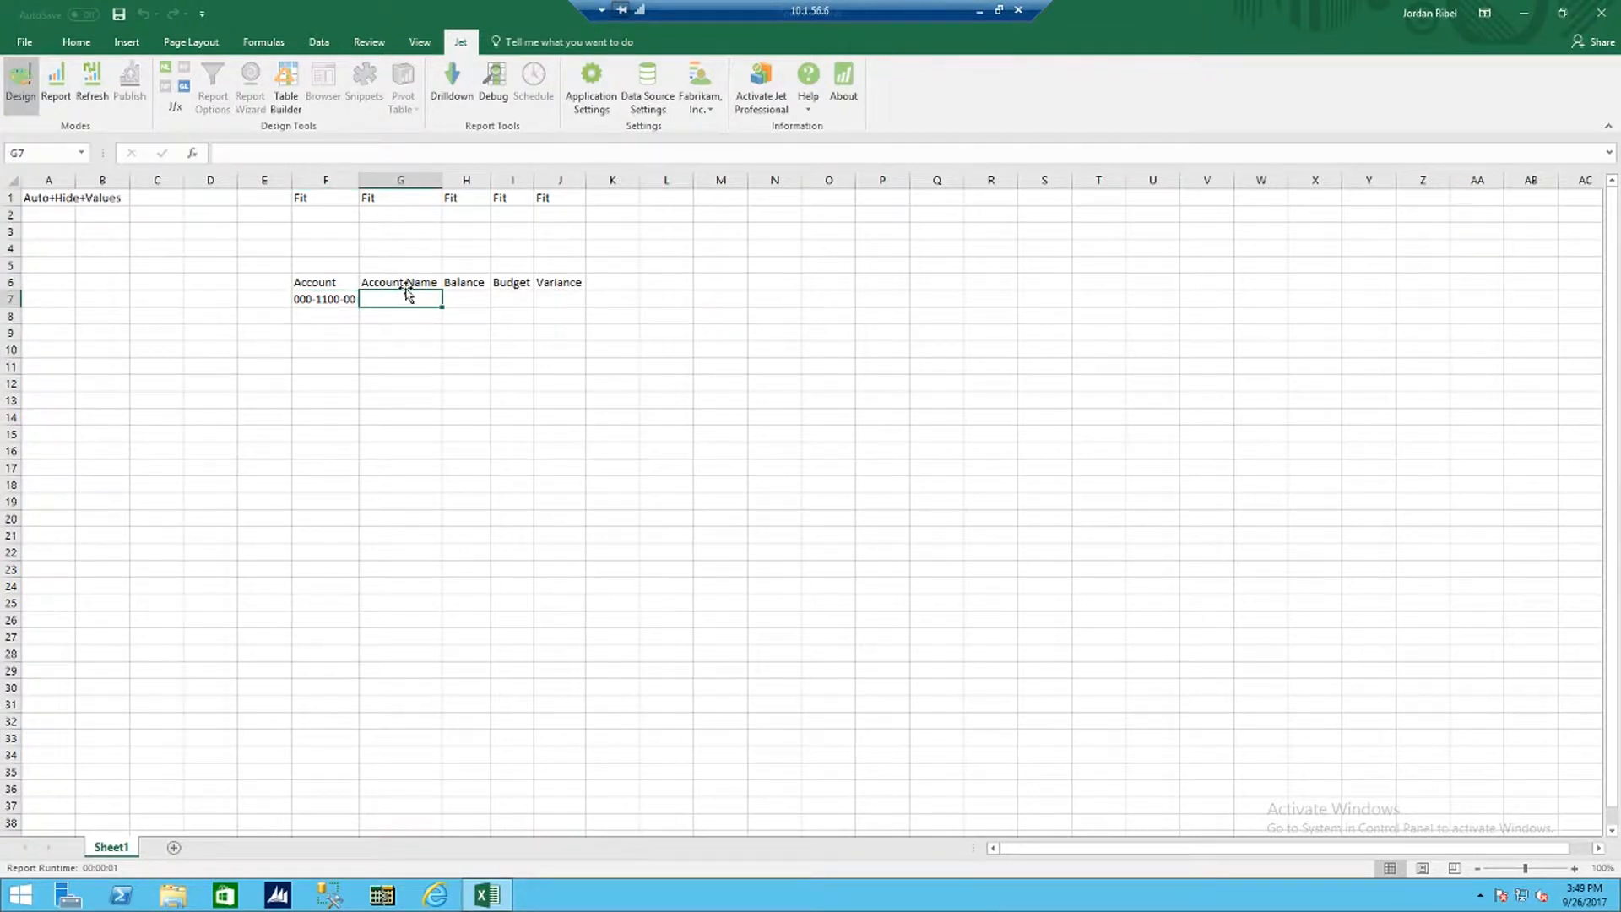
left_click(186, 87)
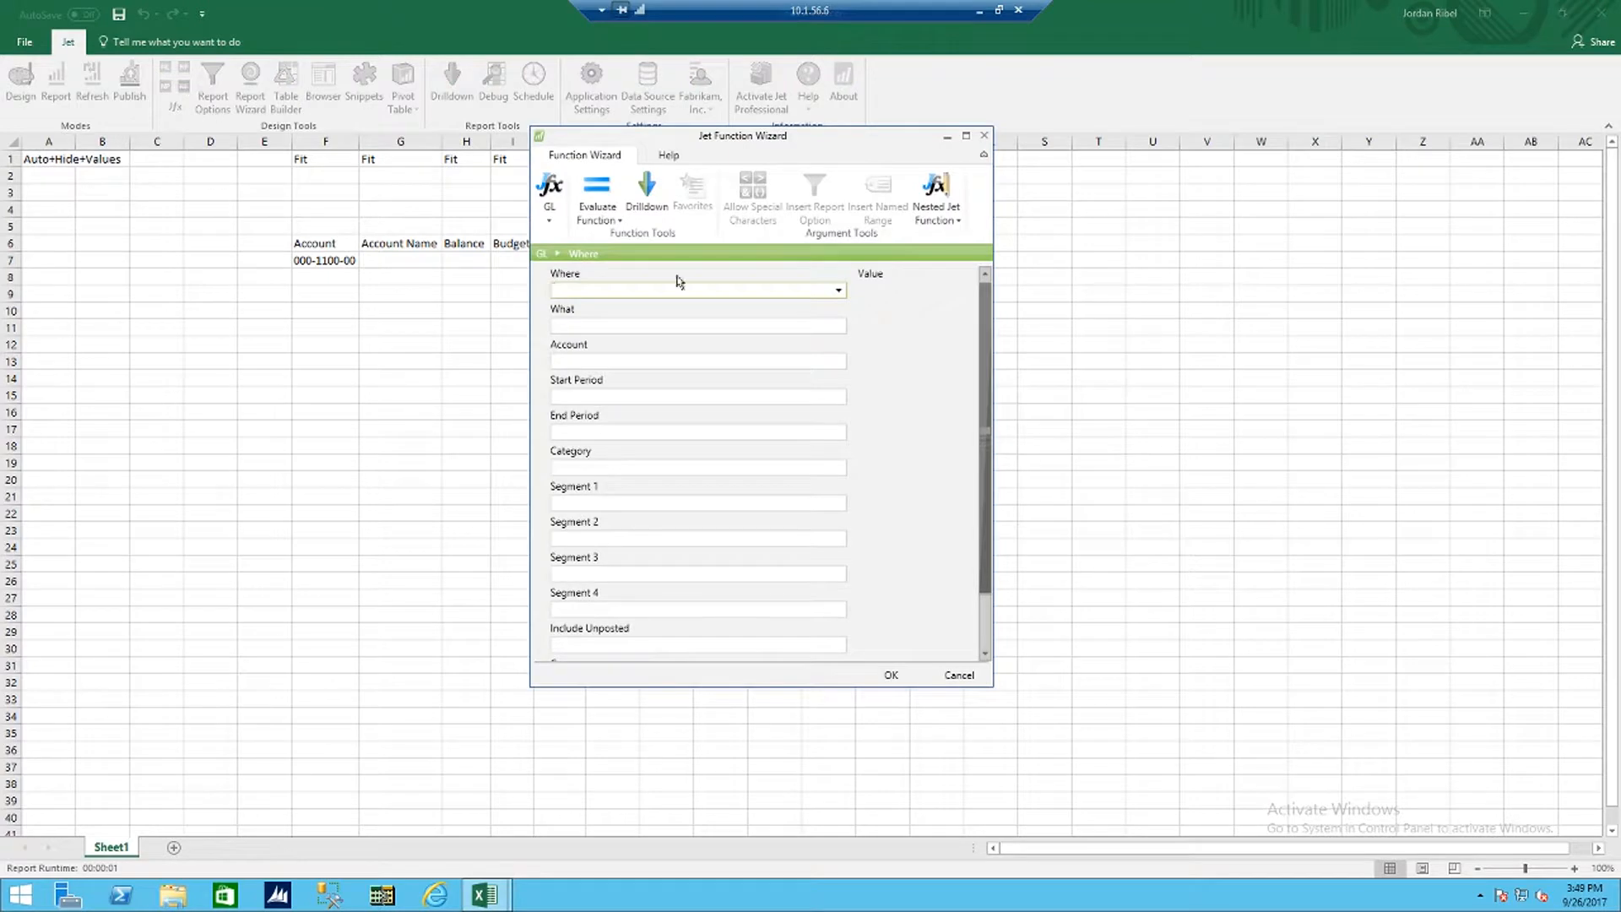
left_click(838, 291)
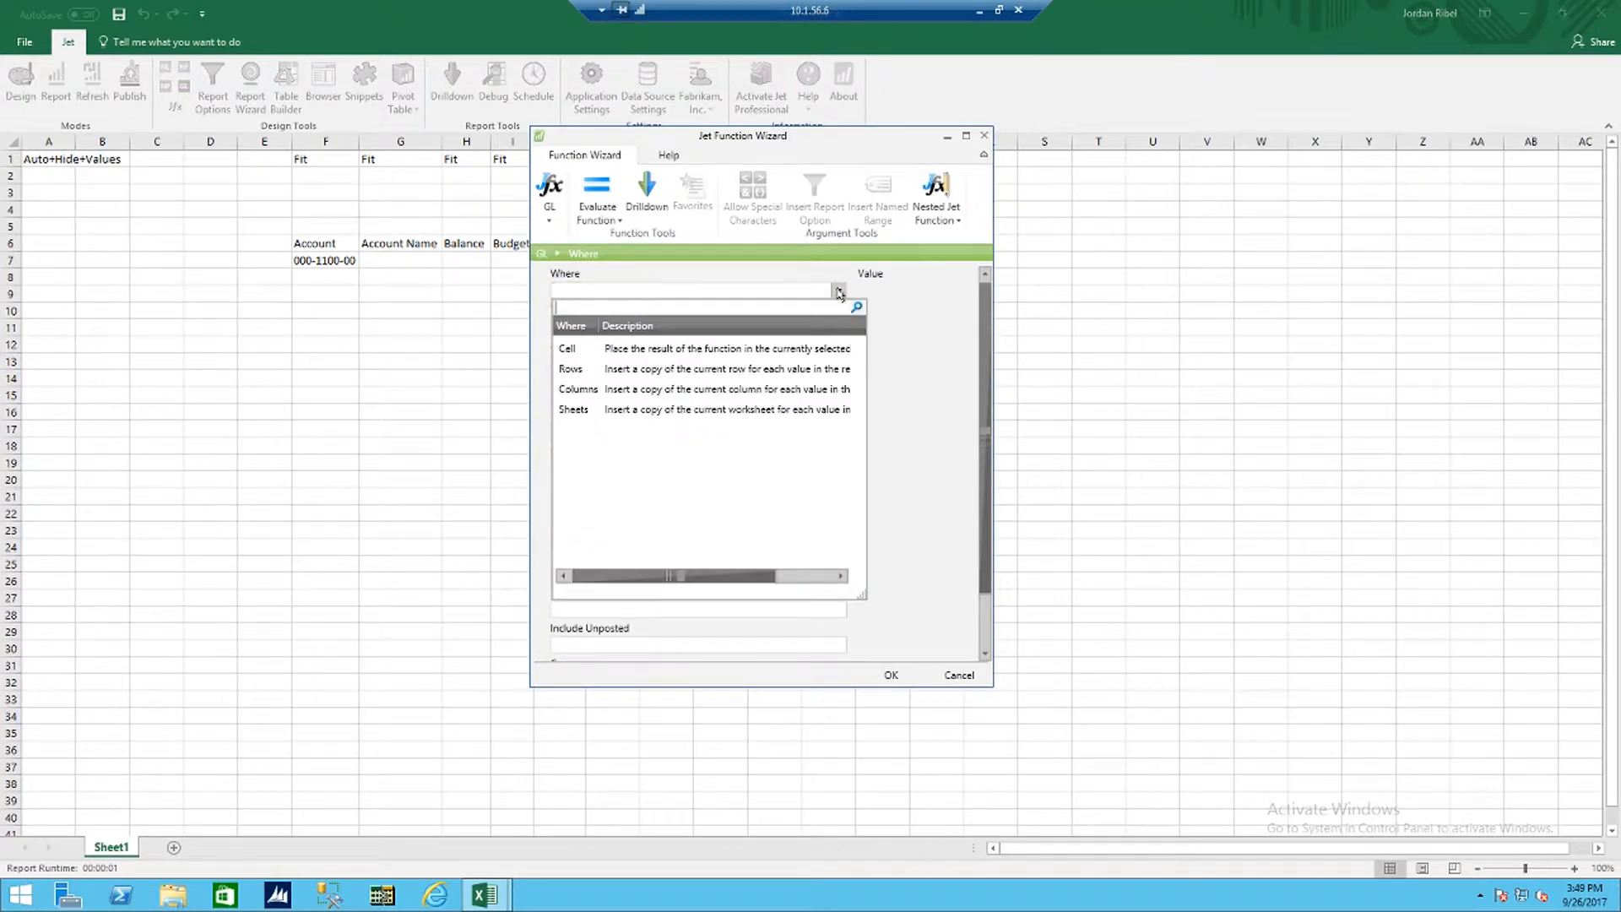
left_click(748, 353)
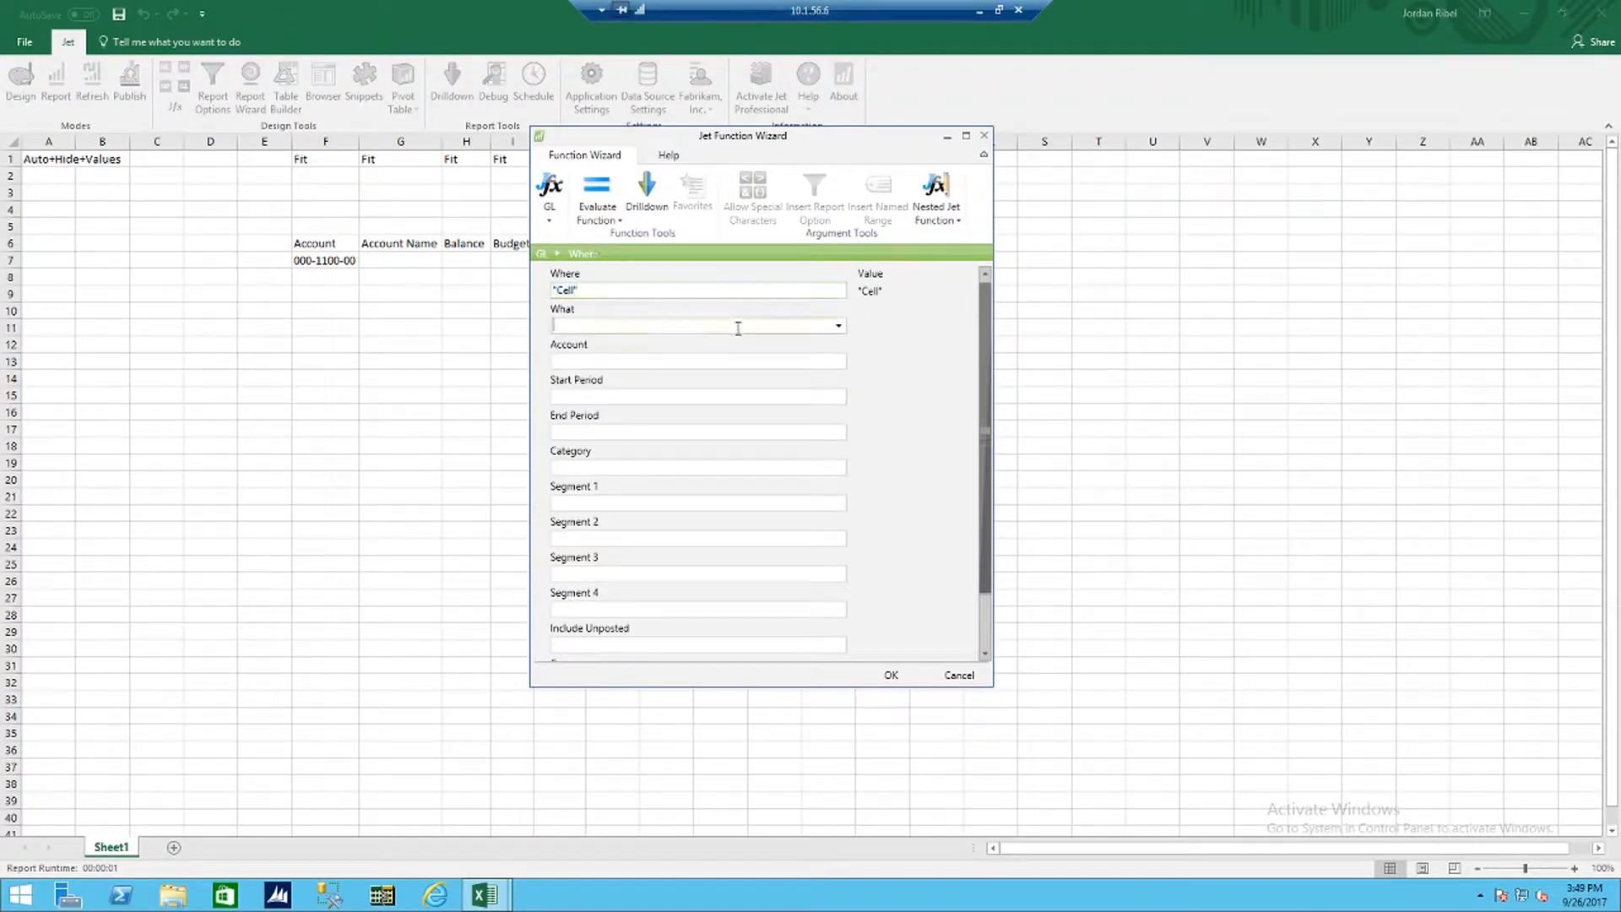
left_click(835, 323)
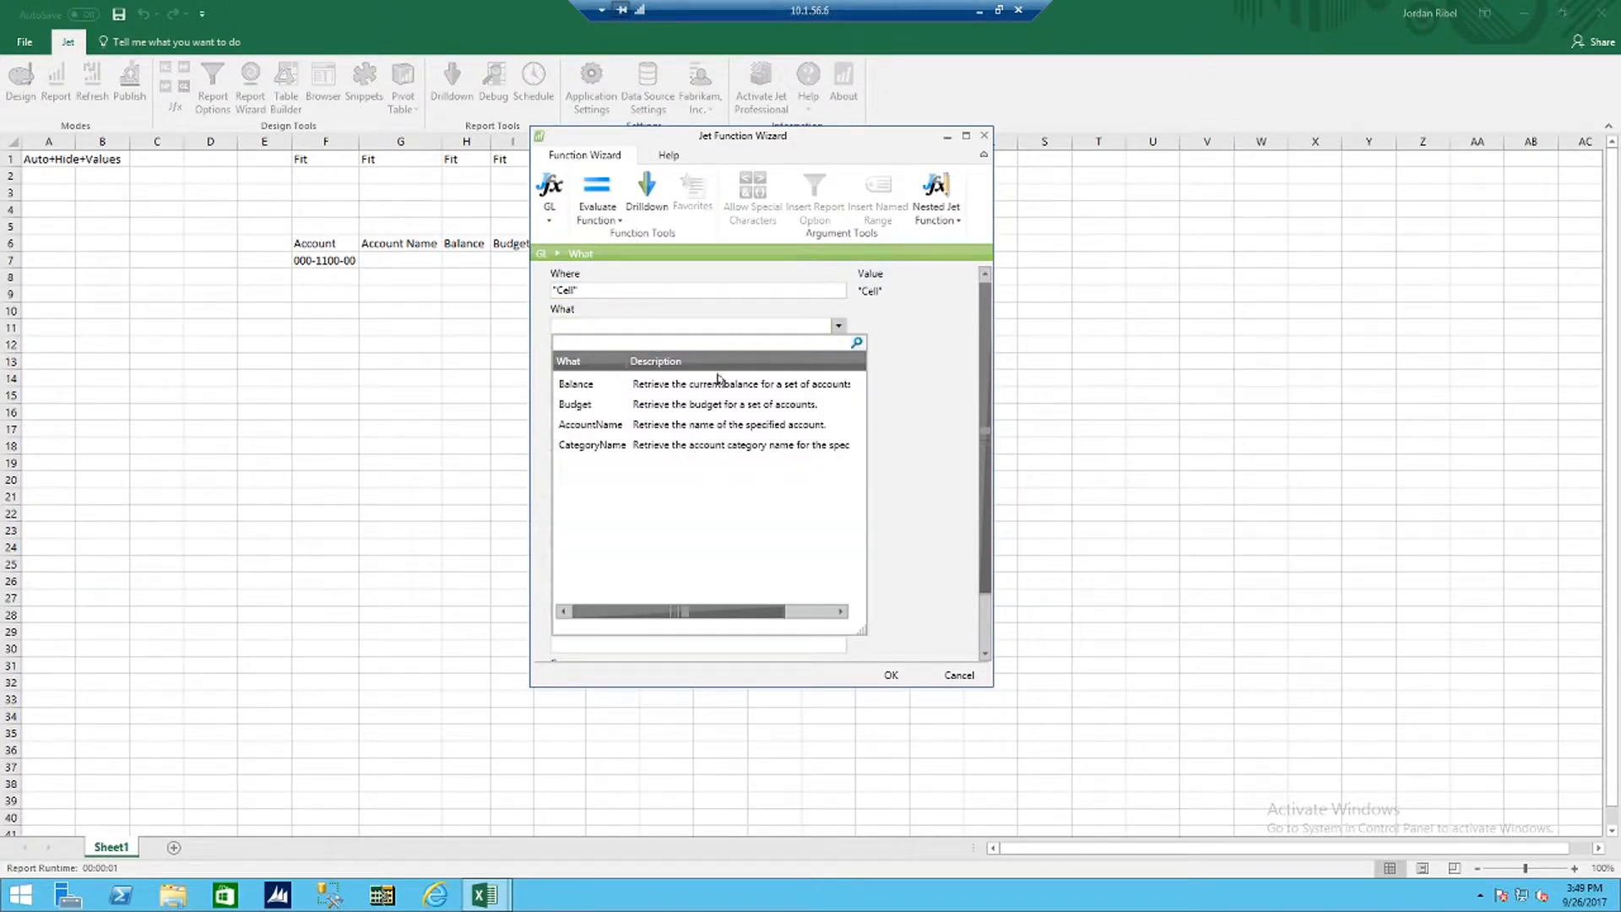
left_click(678, 424)
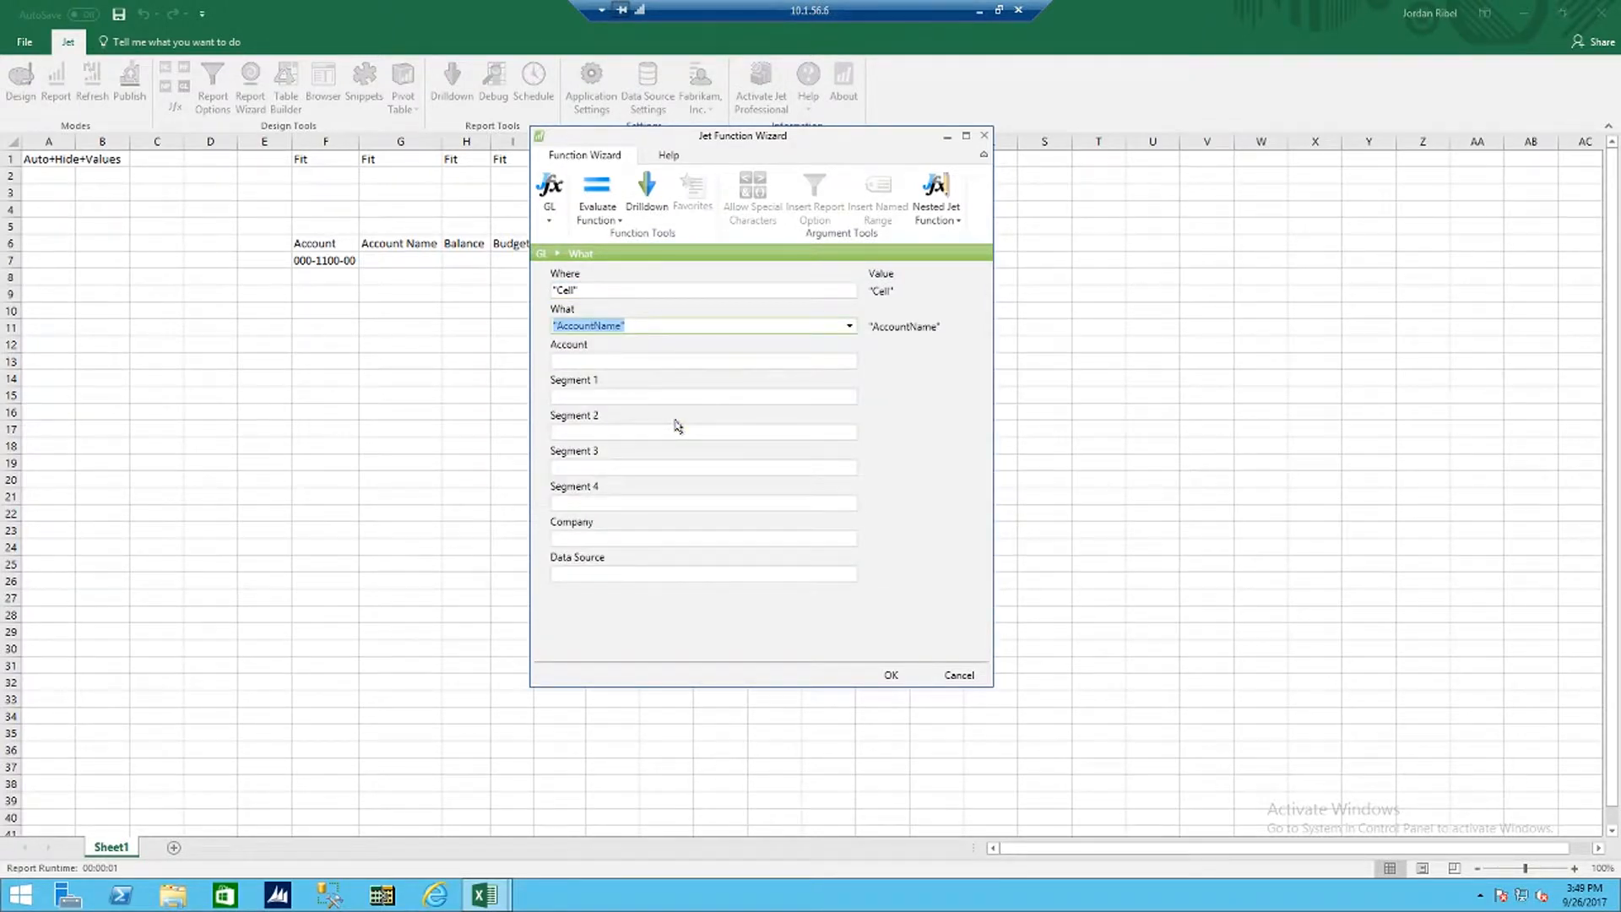
left_click(639, 361)
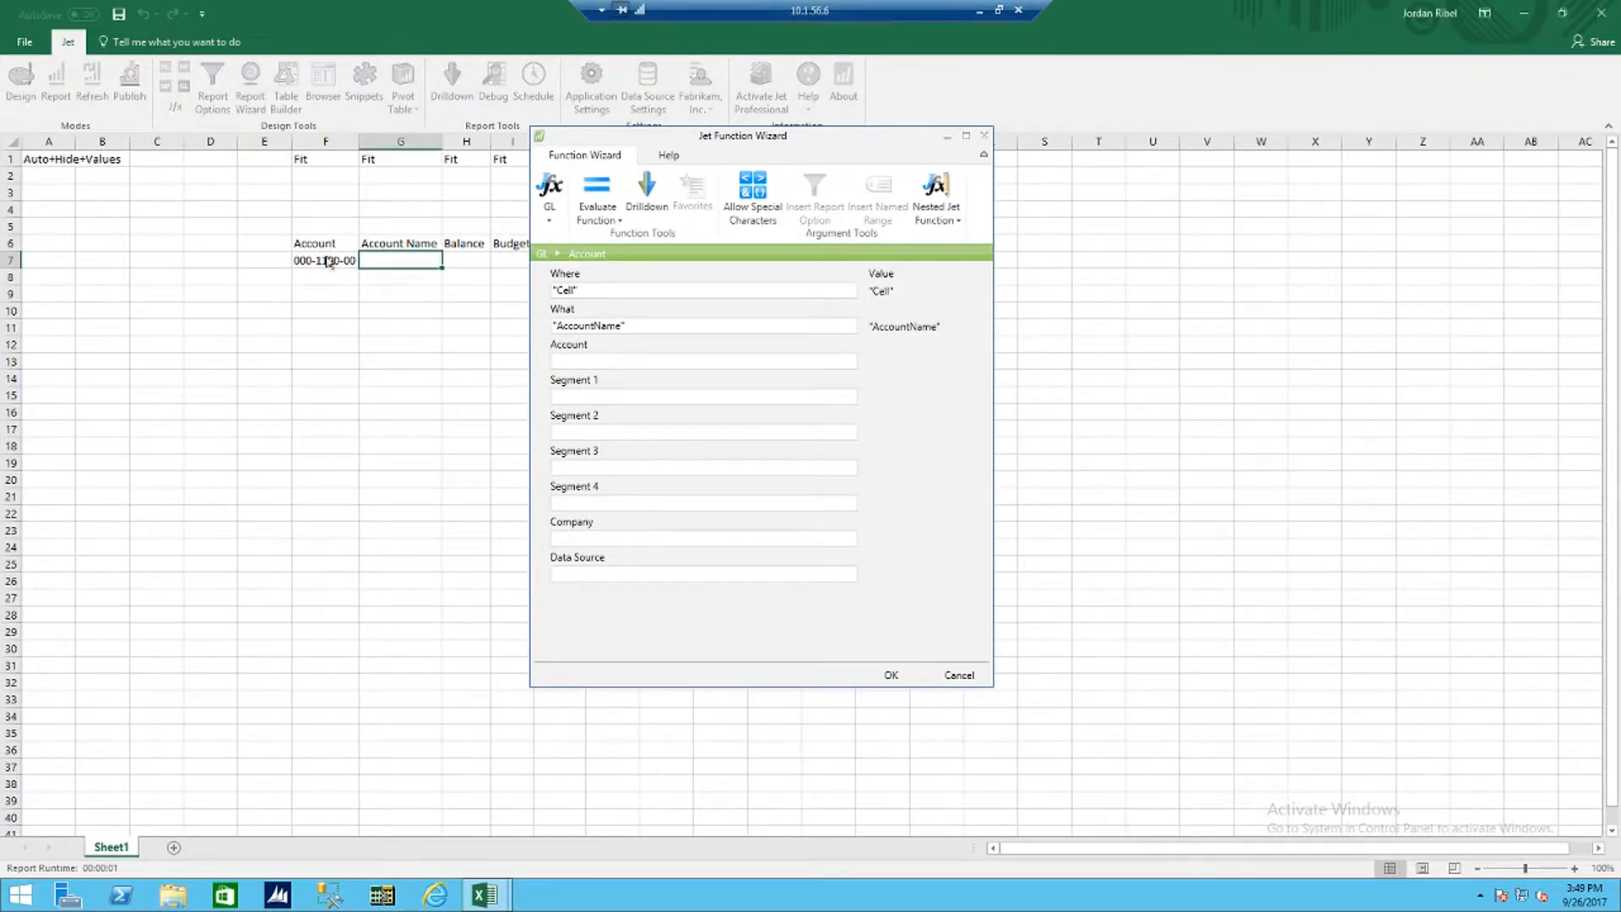
left_click(328, 261)
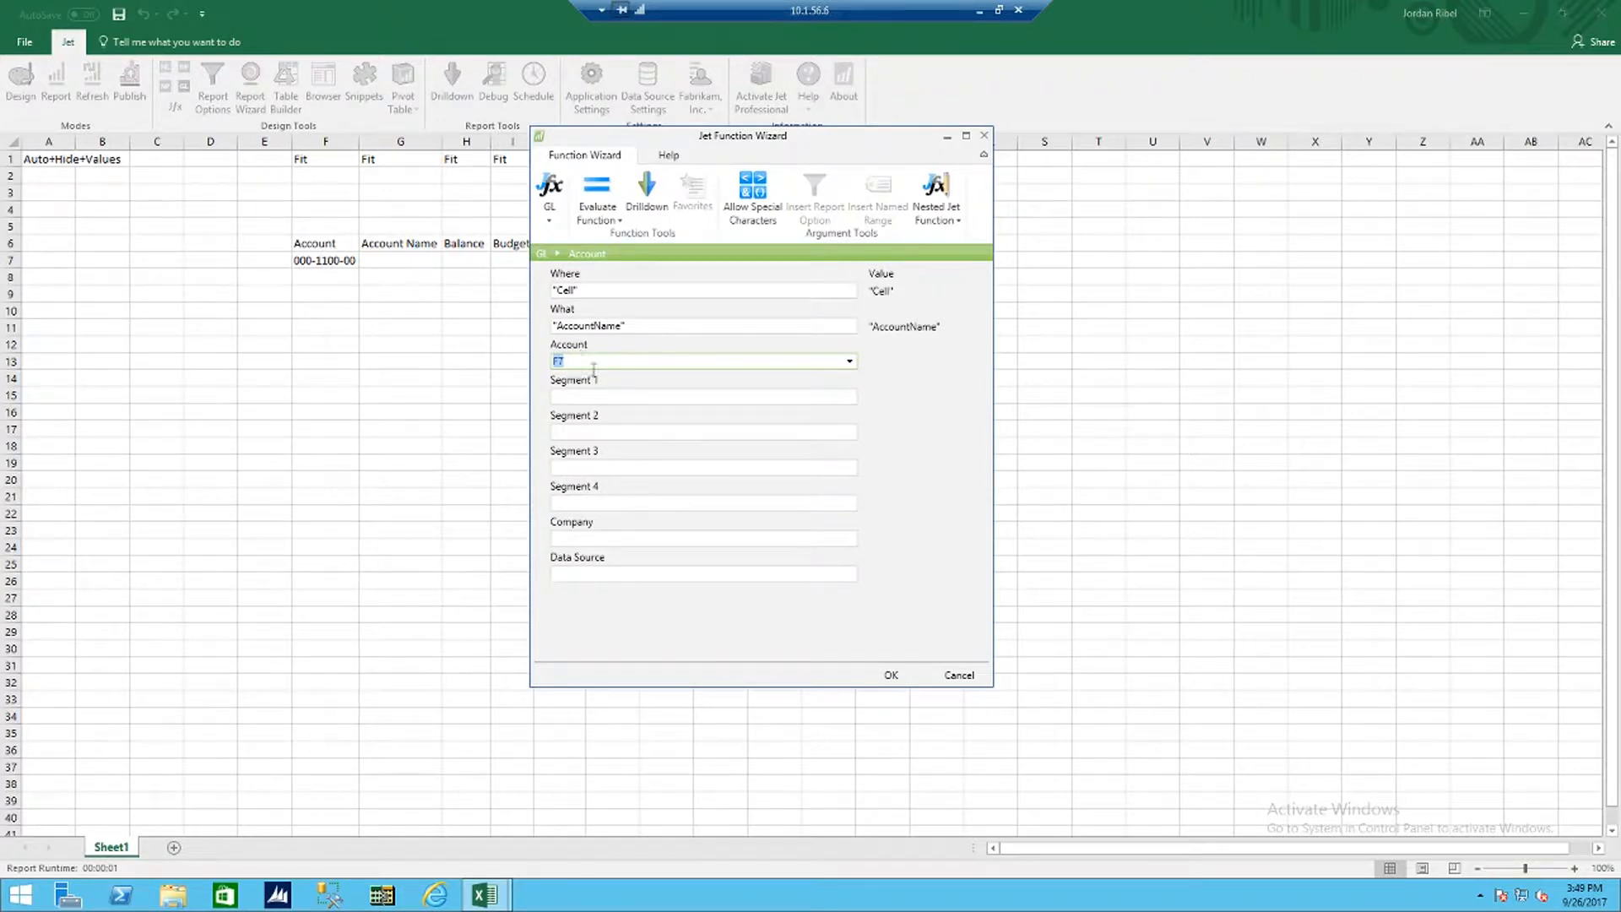
left_click(609, 398)
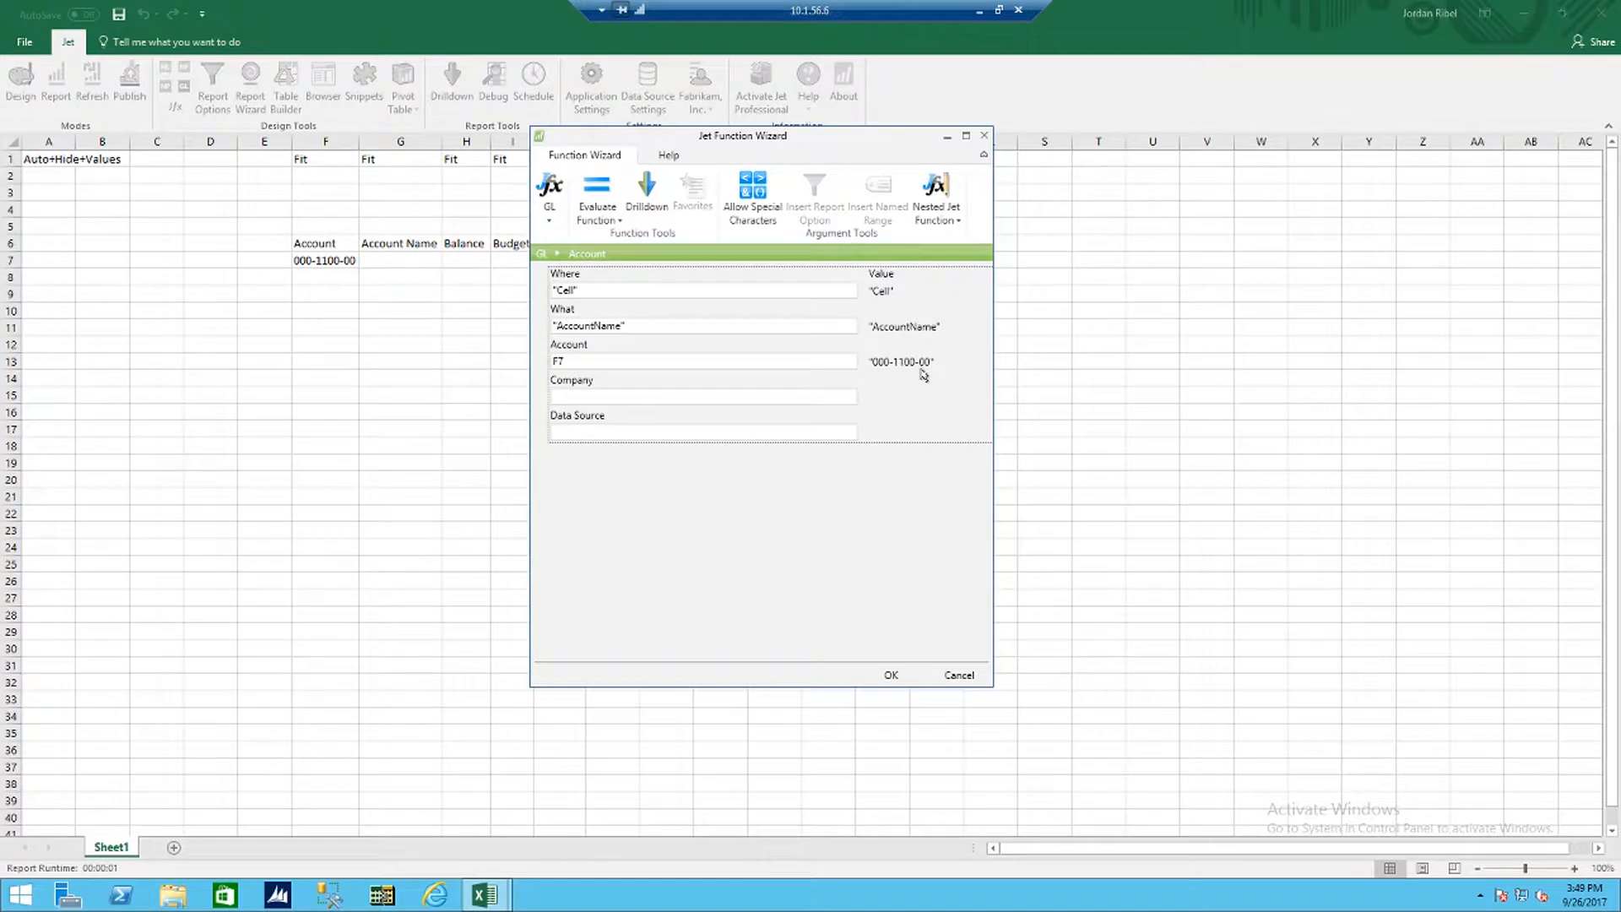
left_click(890, 675)
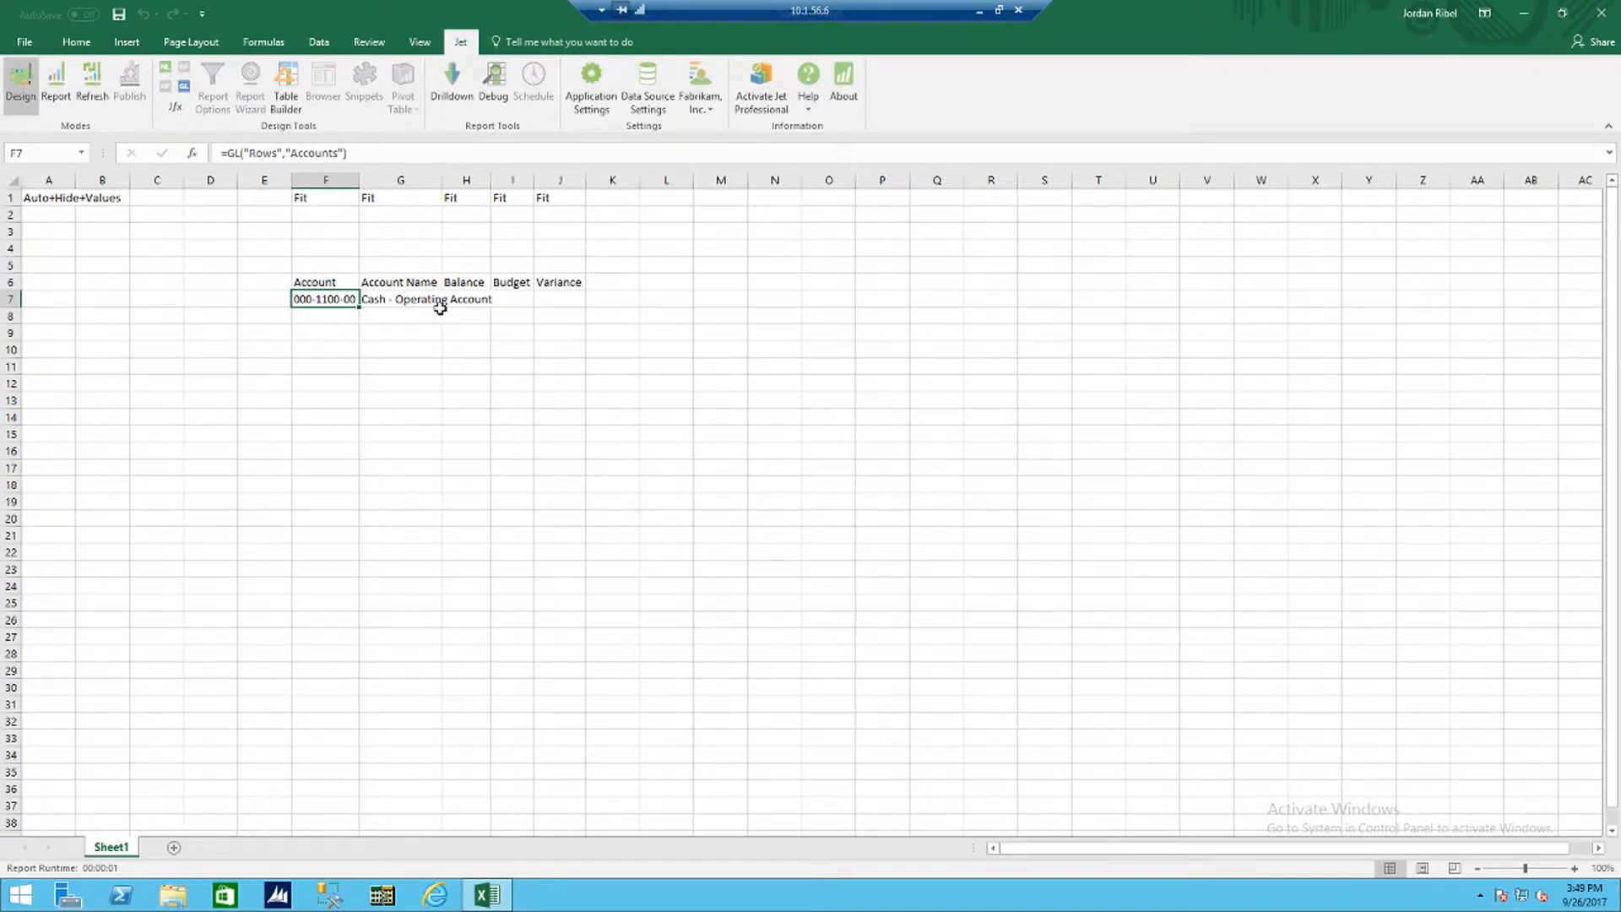
Step: Run the report to check the account names beside the accounts, and return to Design mode
left_click(54, 87)
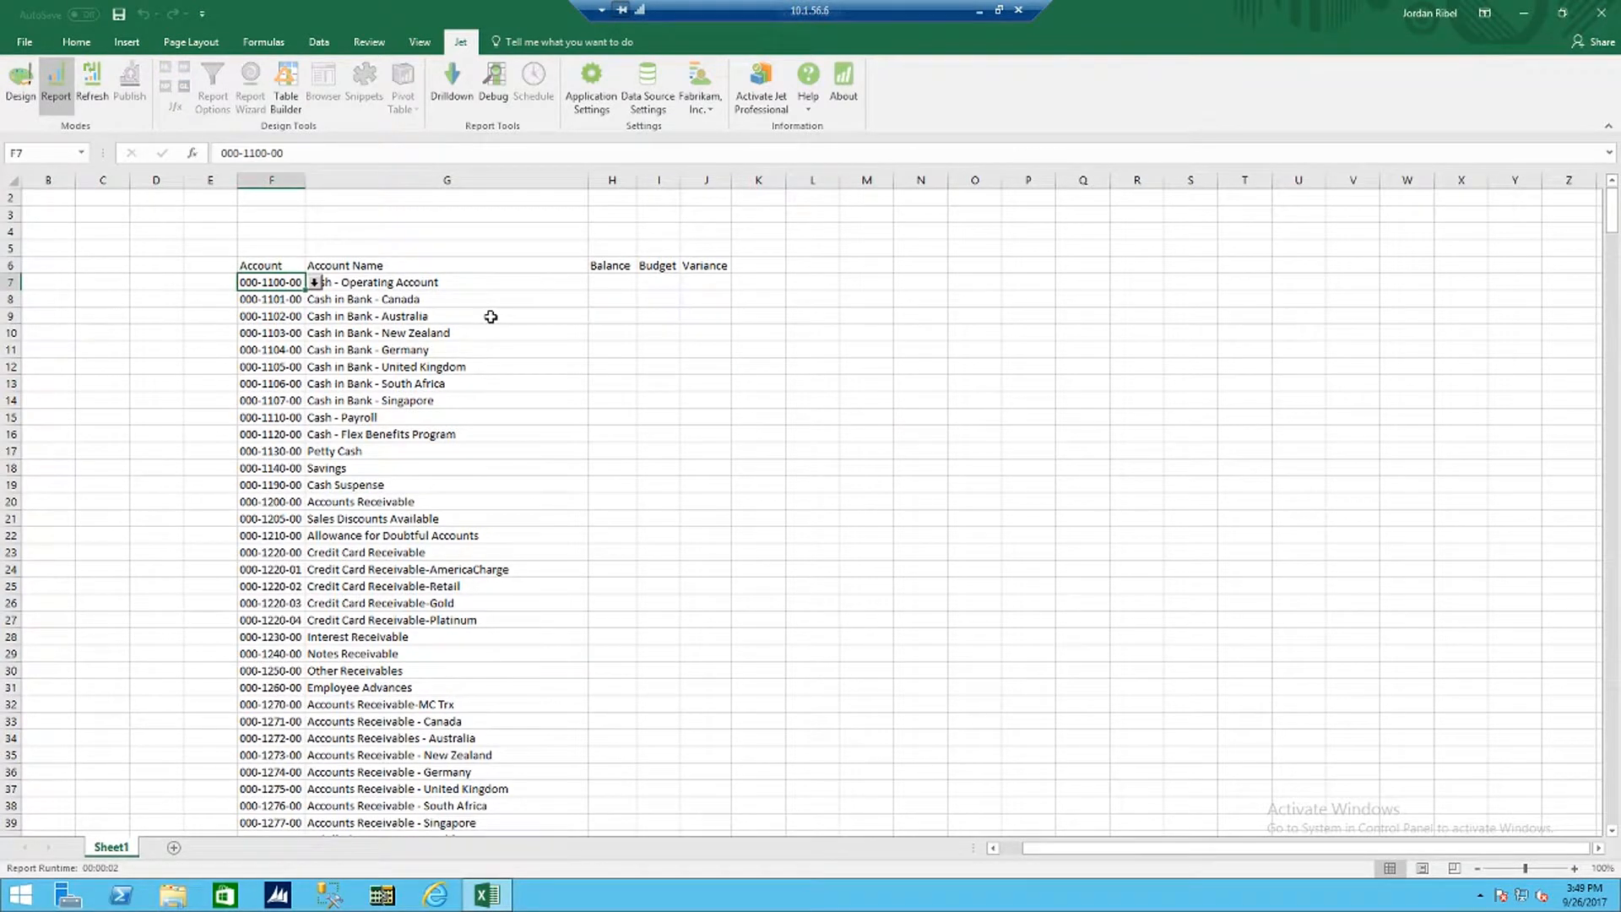
left_click(22, 85)
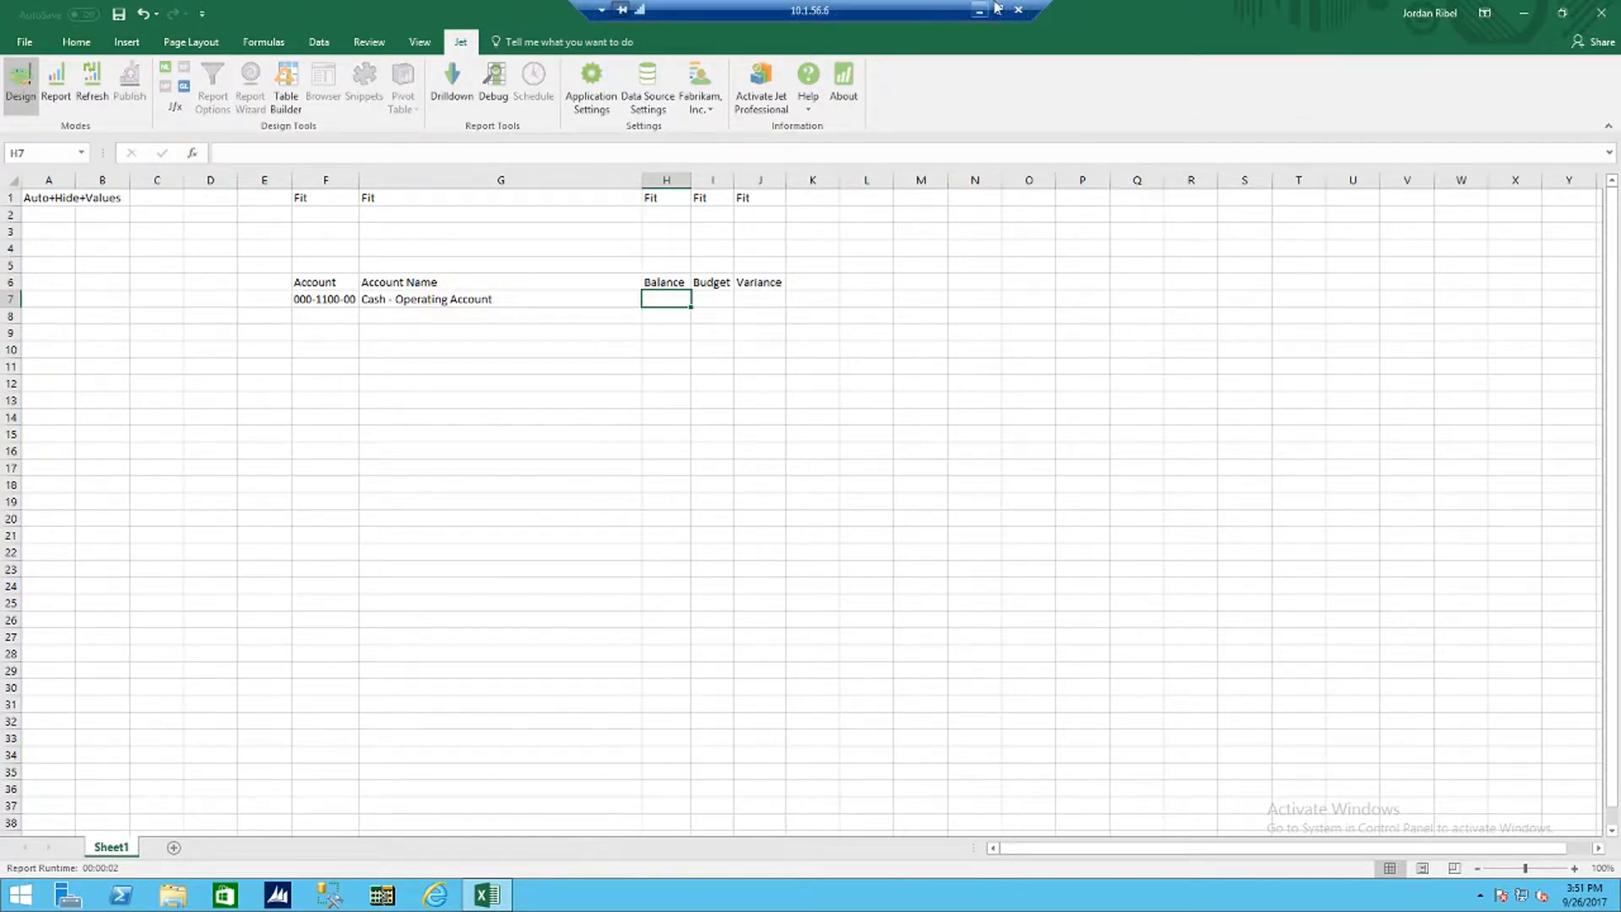
Step: Insert a GL function in cell H7 with Where set to Cell, What set to Balance and Account referencing F7
left_click(185, 89)
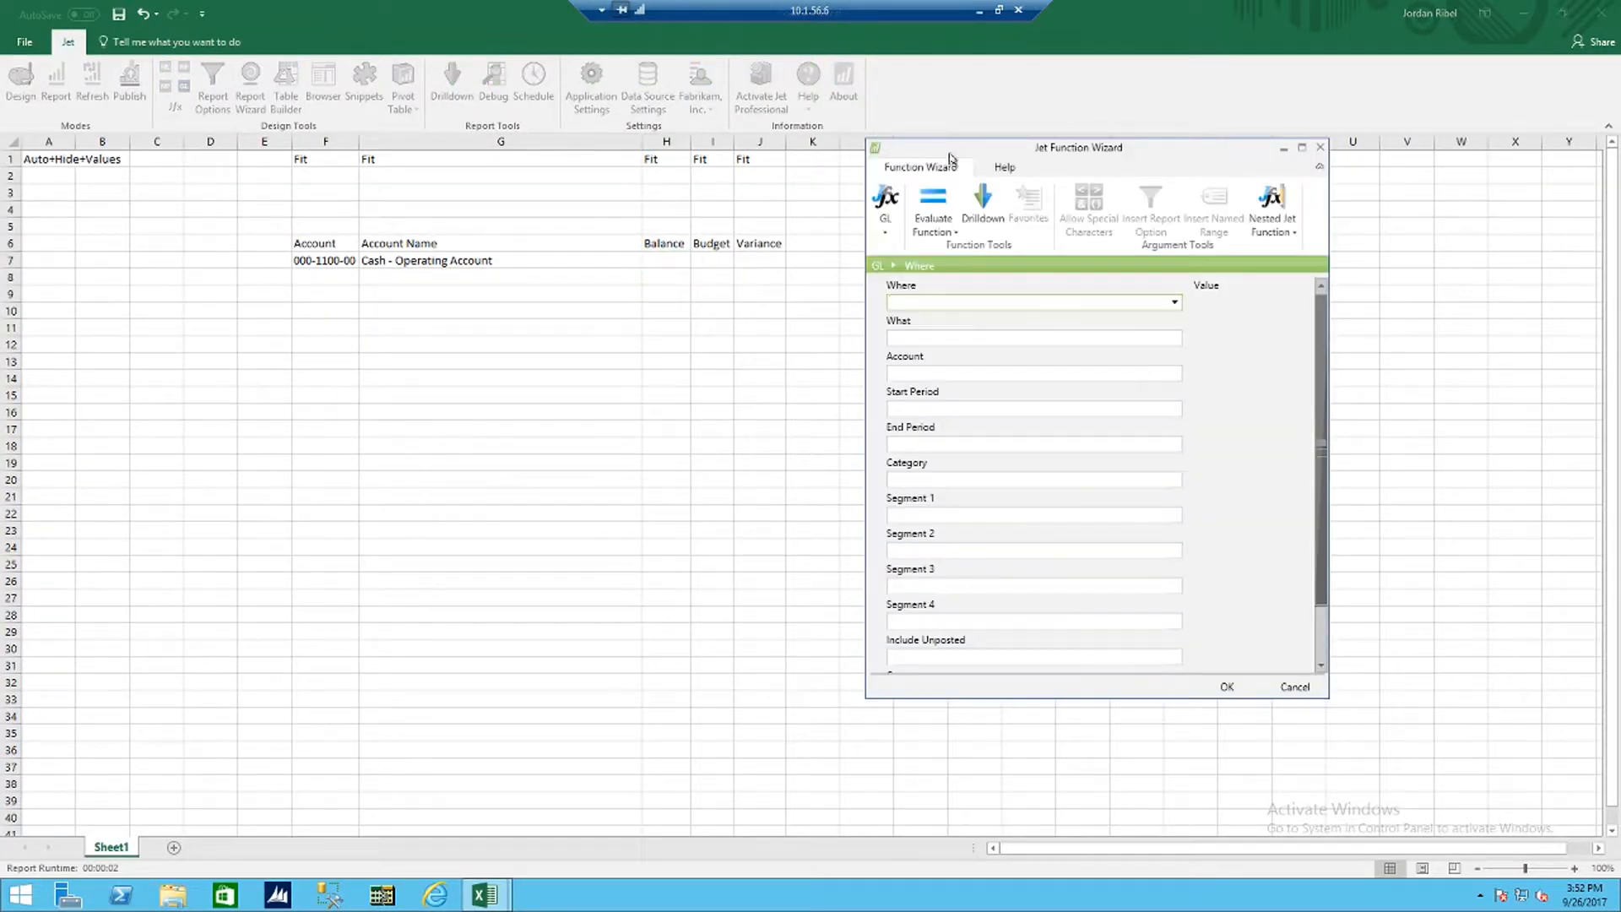
left_click_drag(969, 156, 1016, 164)
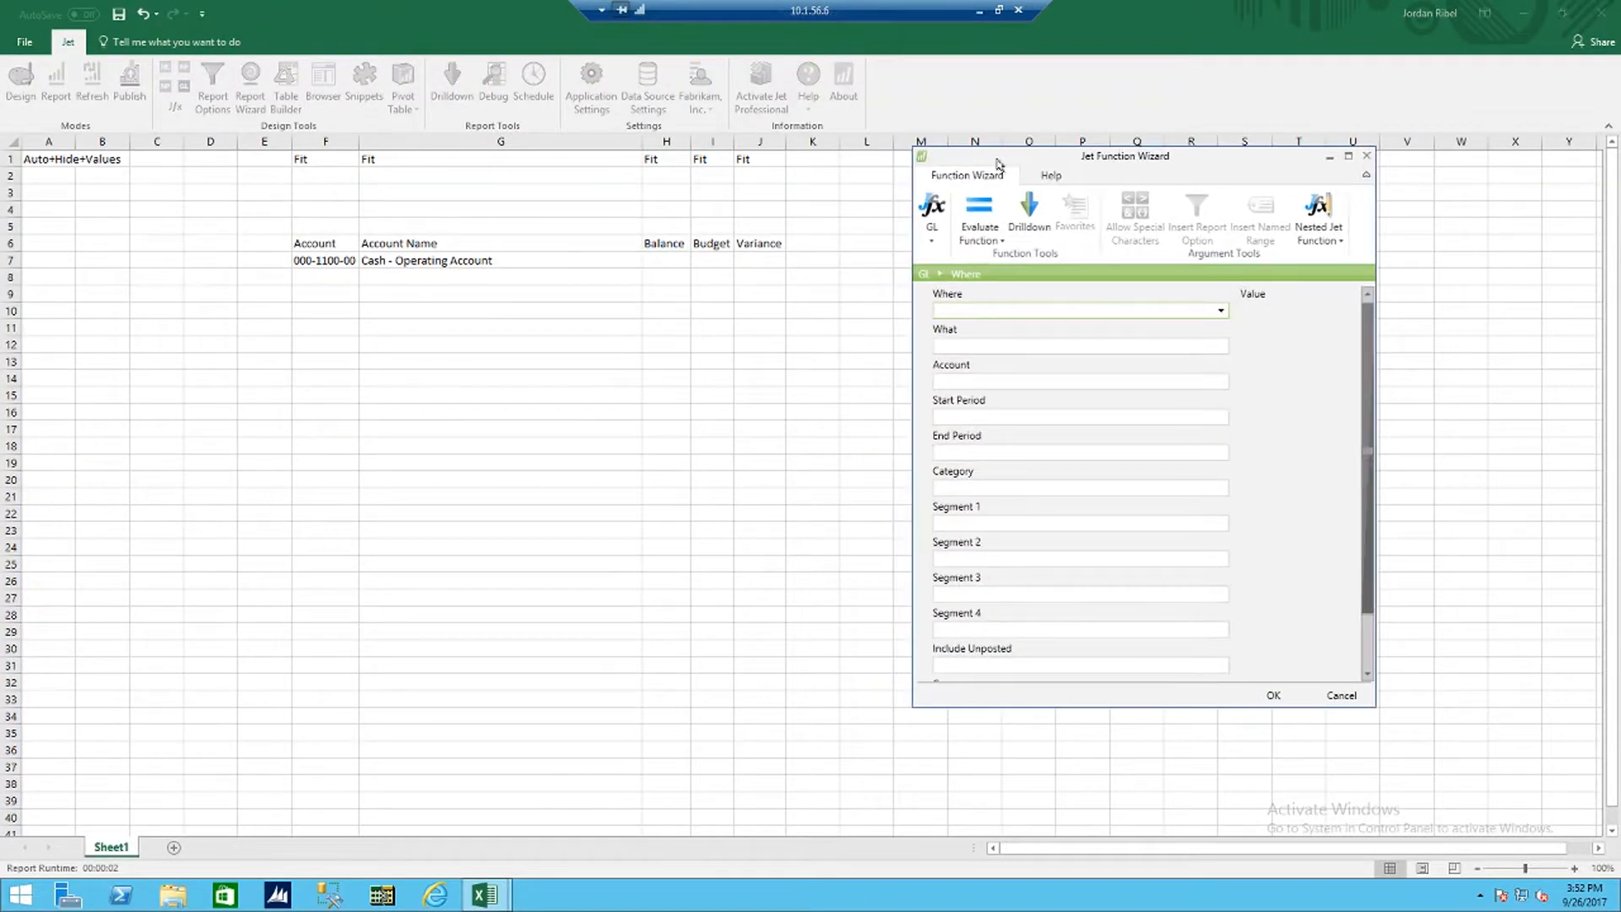
left_click(1220, 311)
left_click(1065, 369)
left_click(1056, 346)
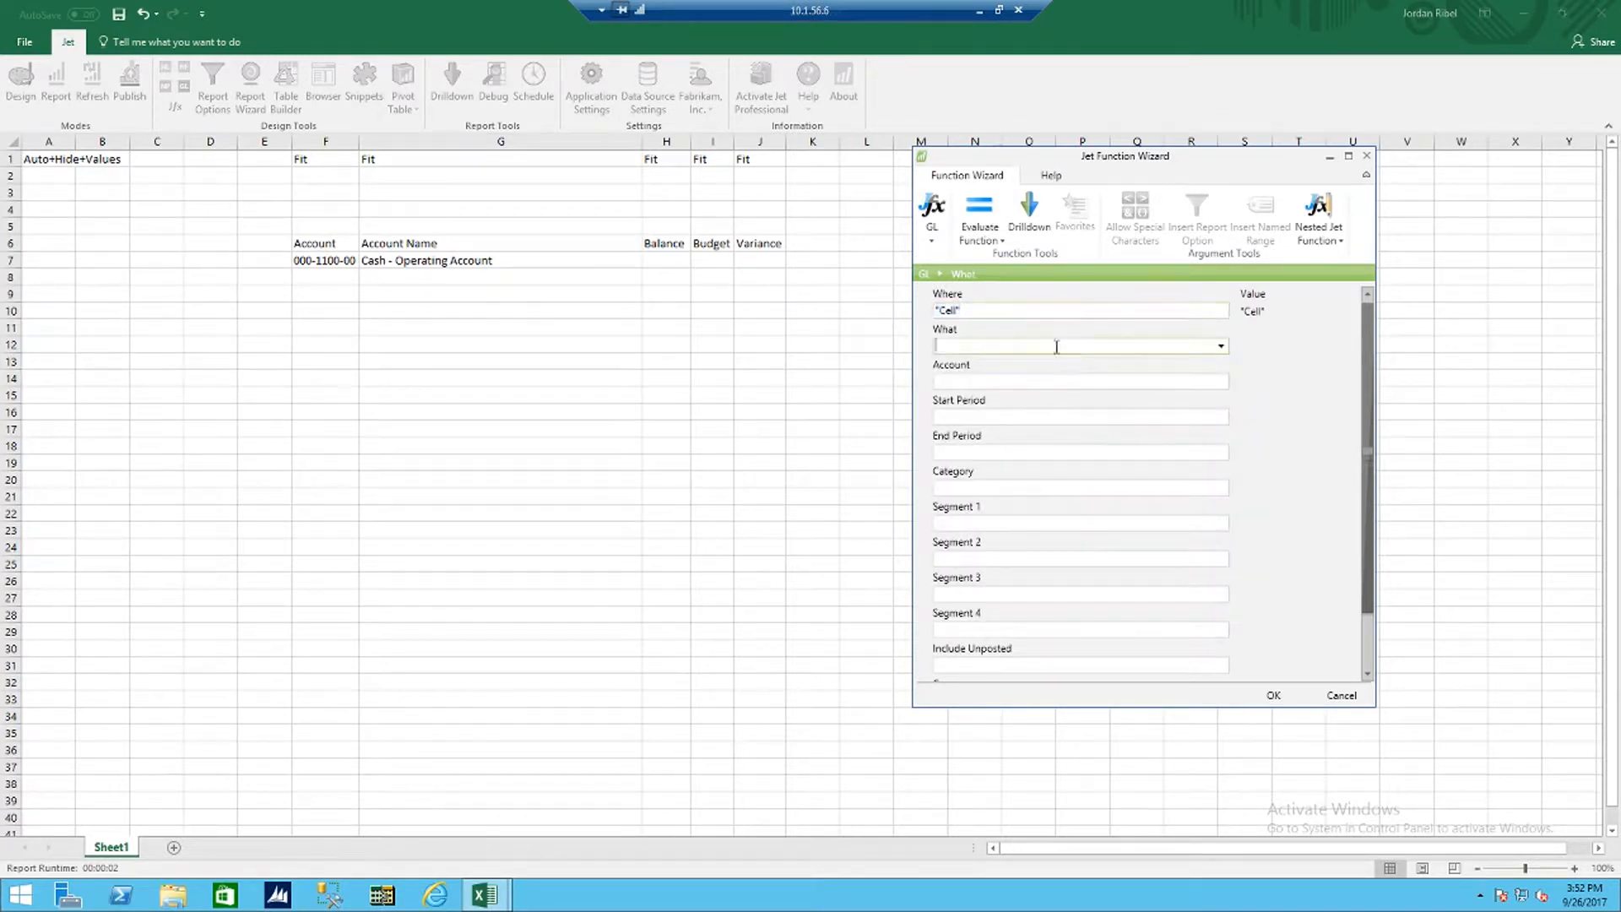
left_click(1221, 346)
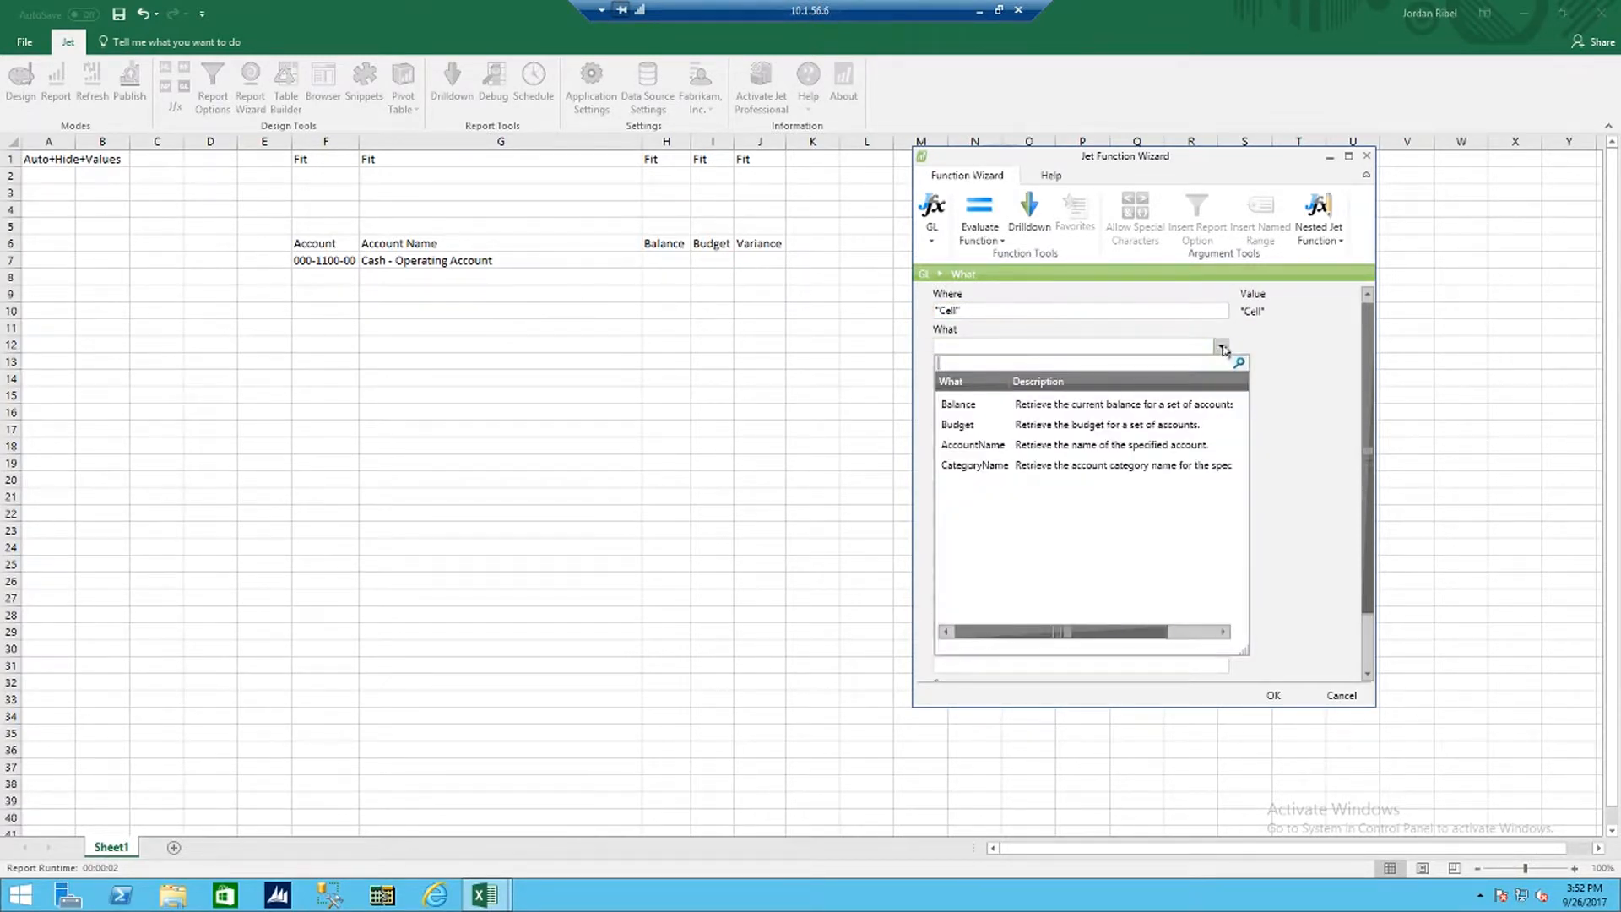
left_click(1054, 403)
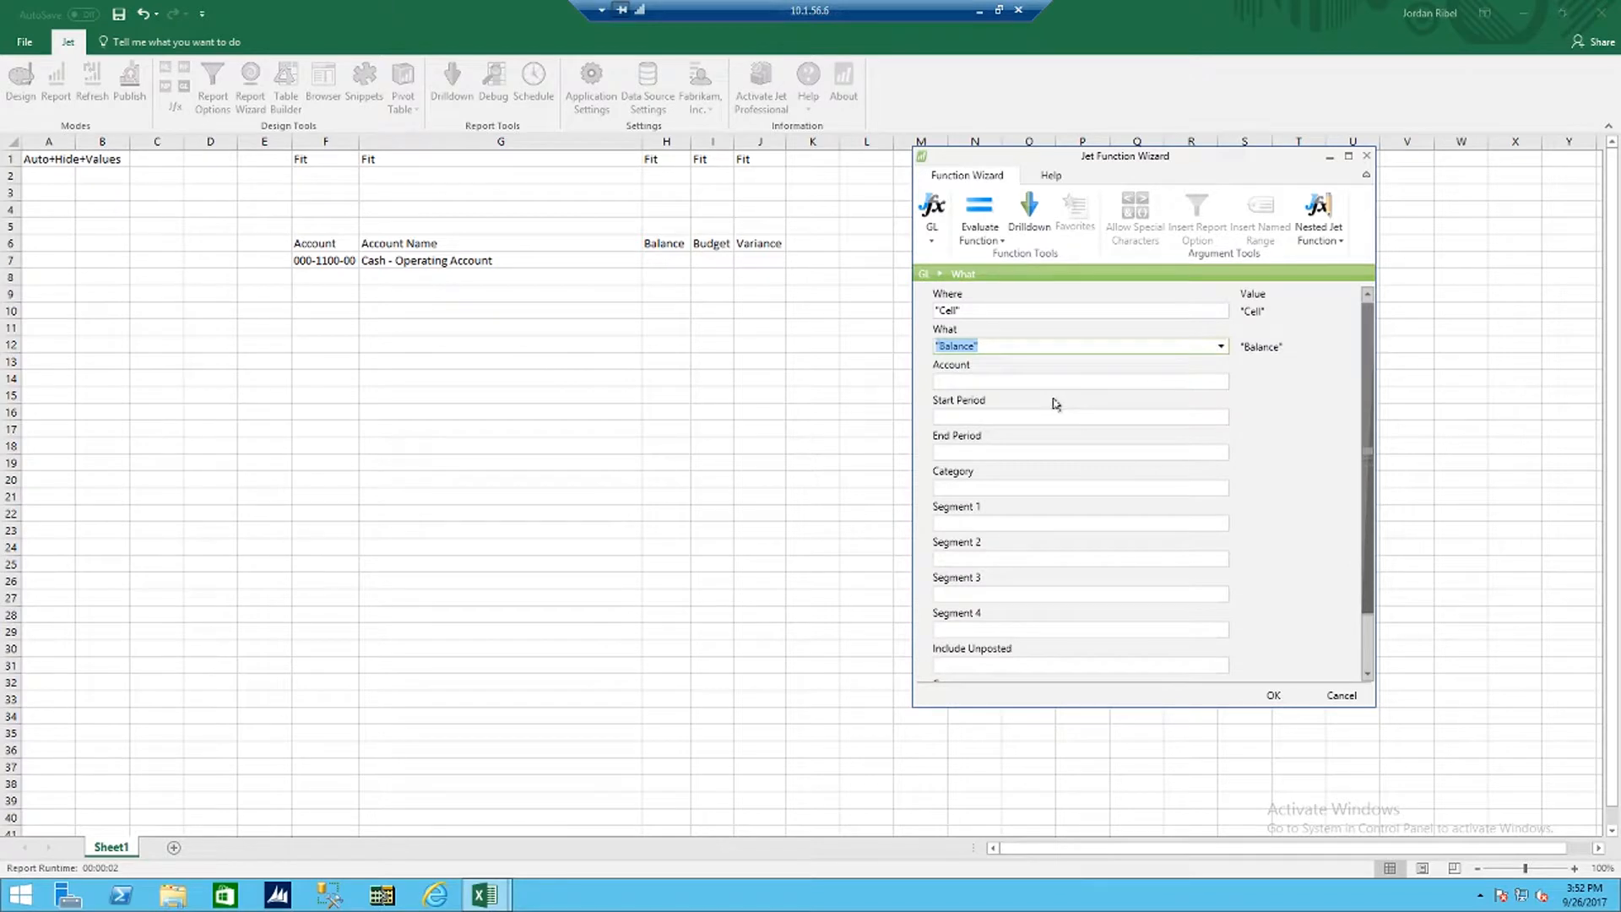
left_click(1058, 384)
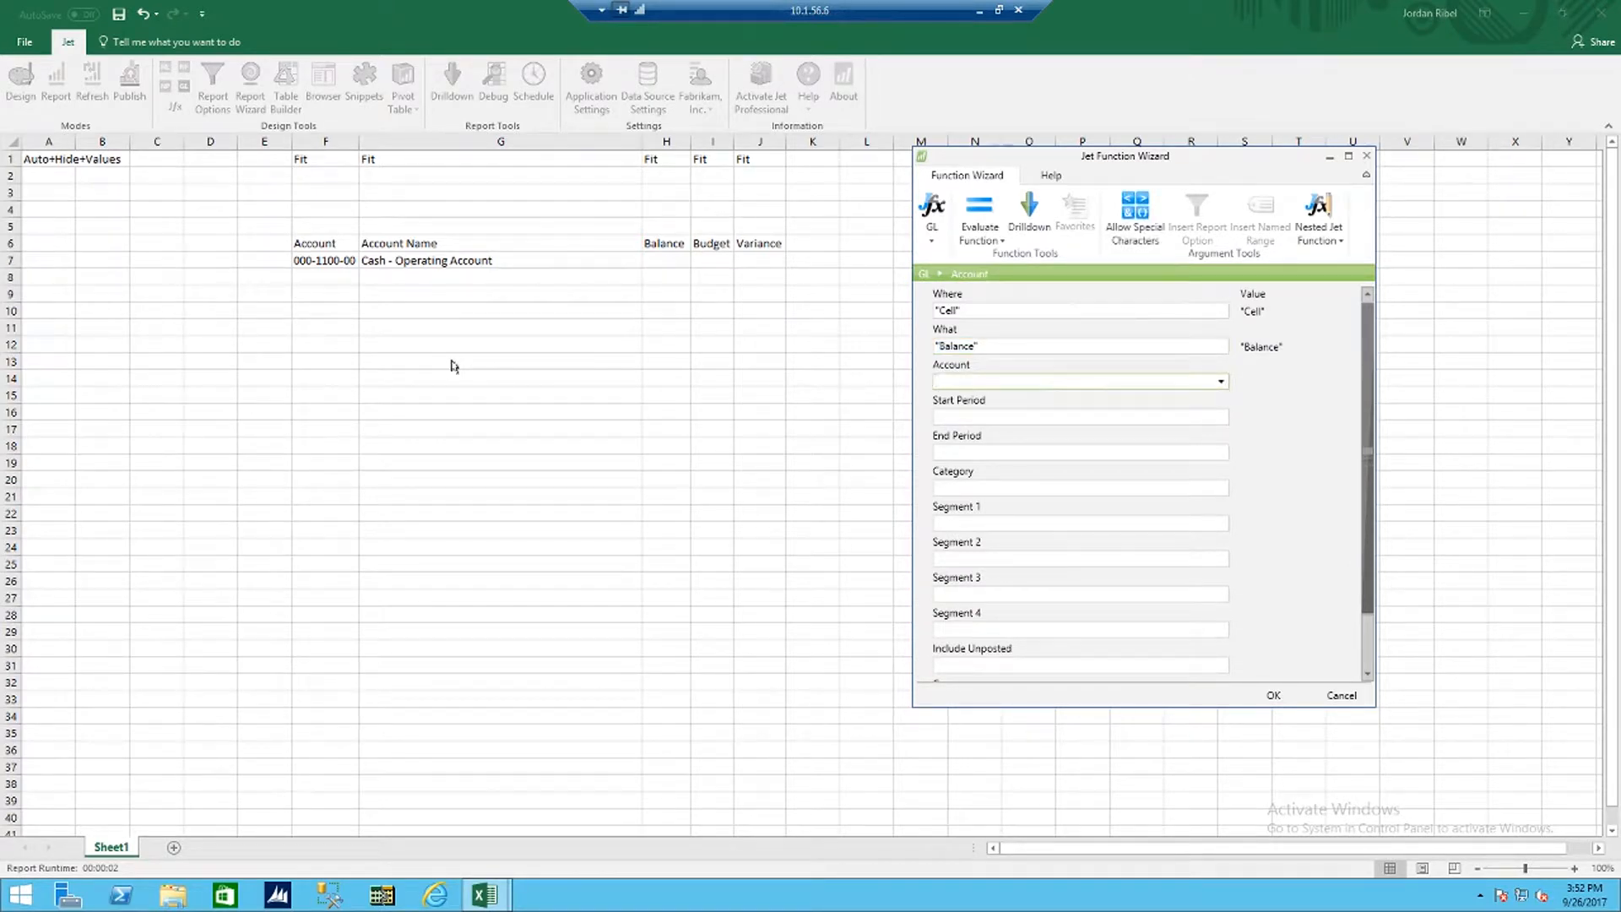
left_click(337, 264)
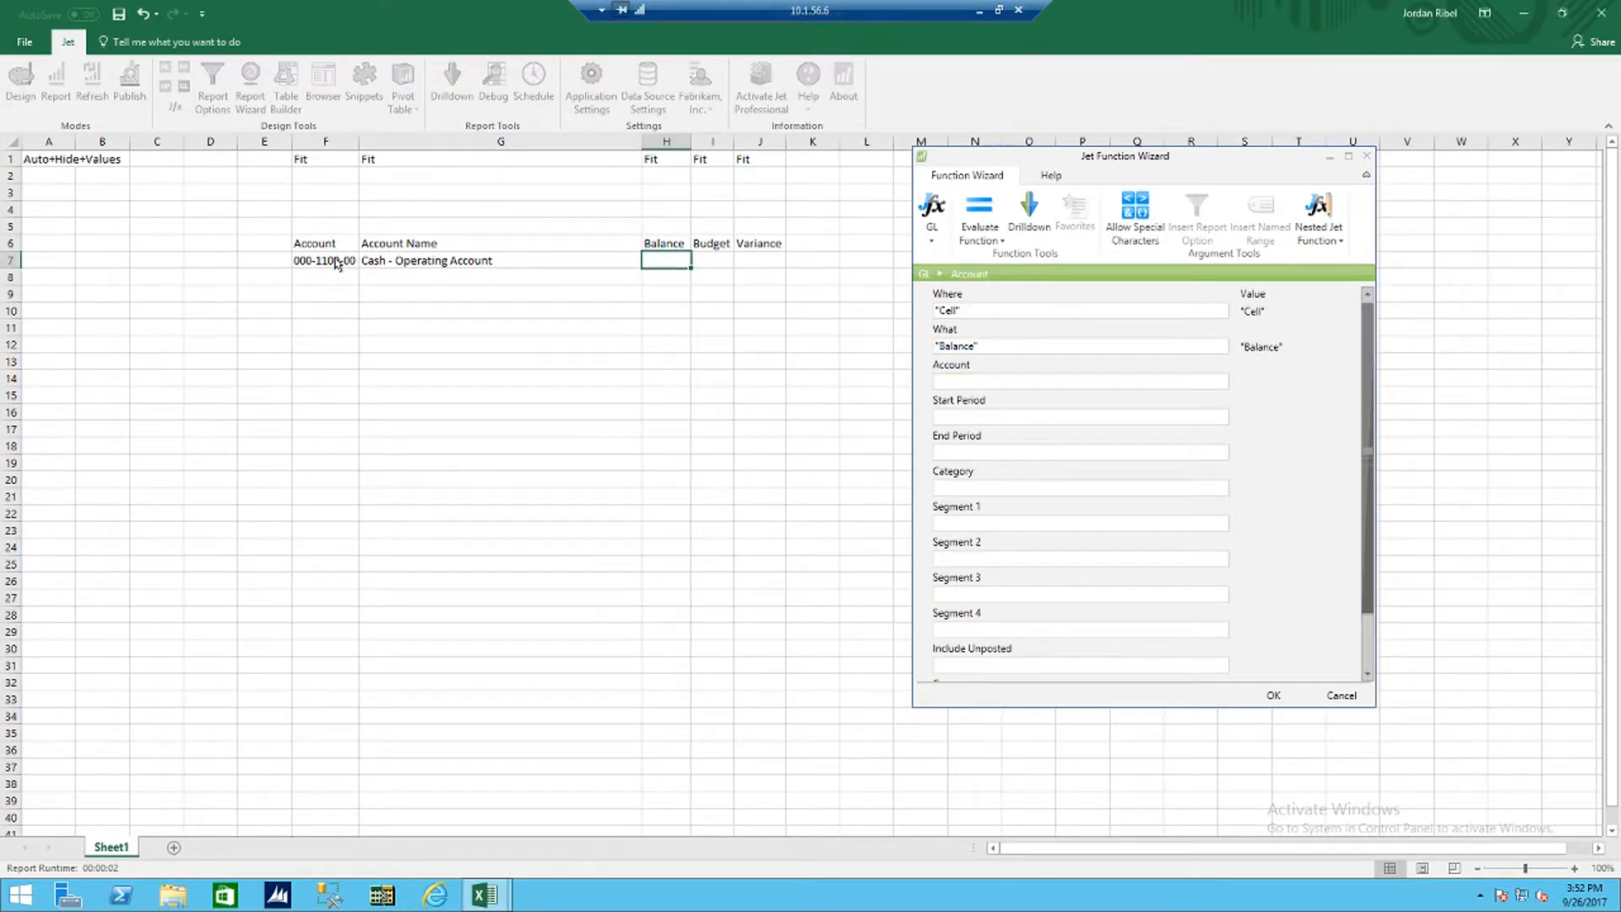
left_click(338, 264)
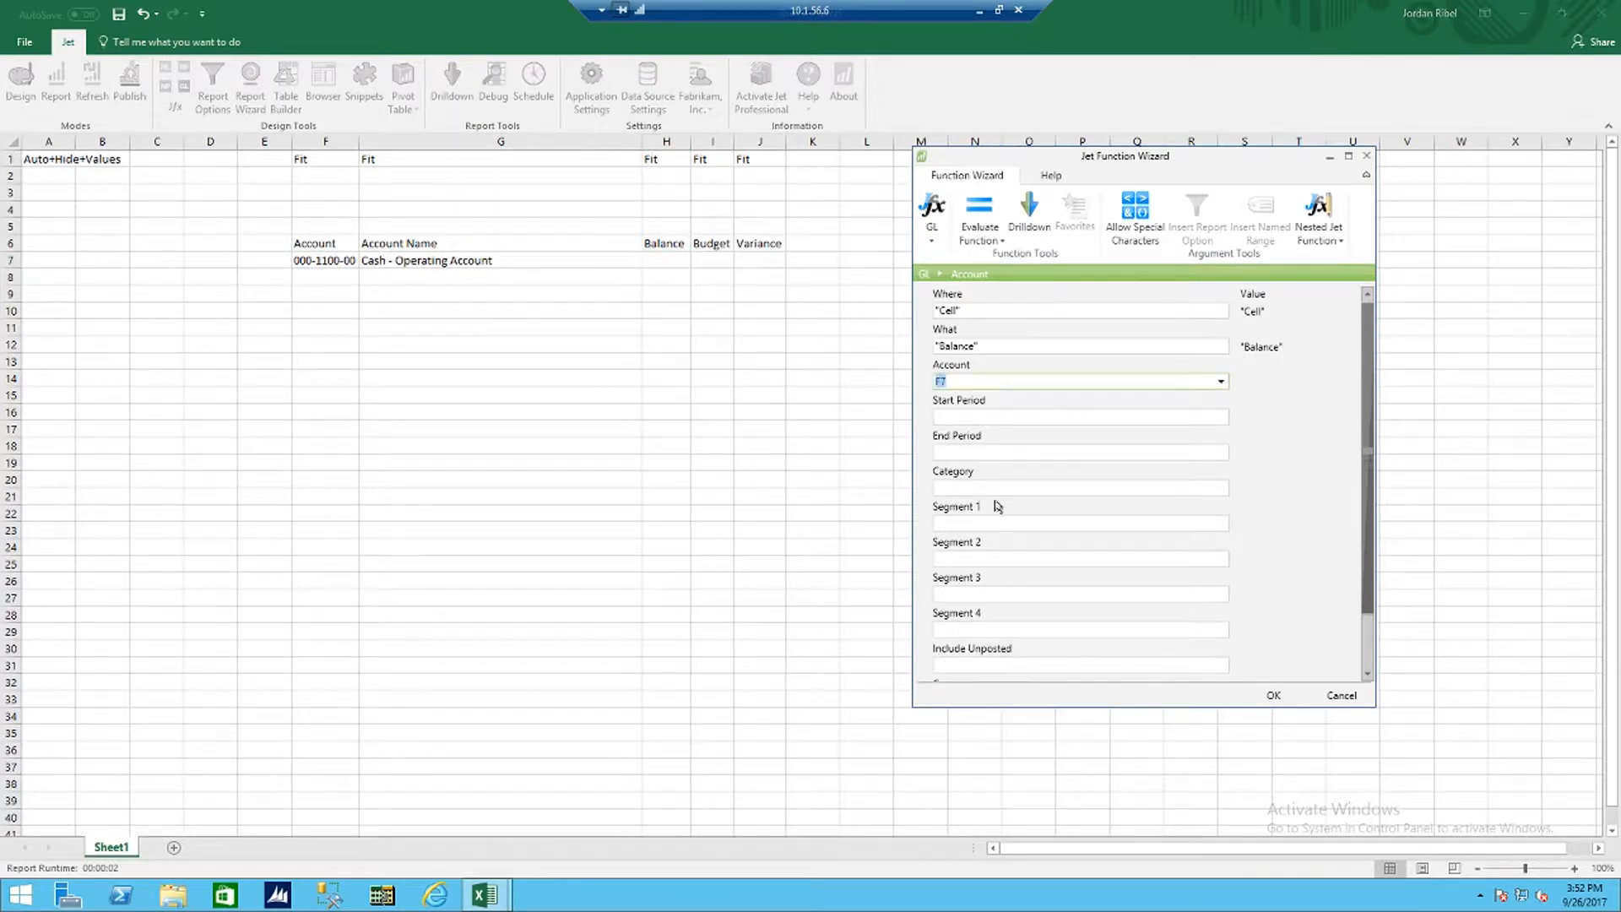
key("Tab")
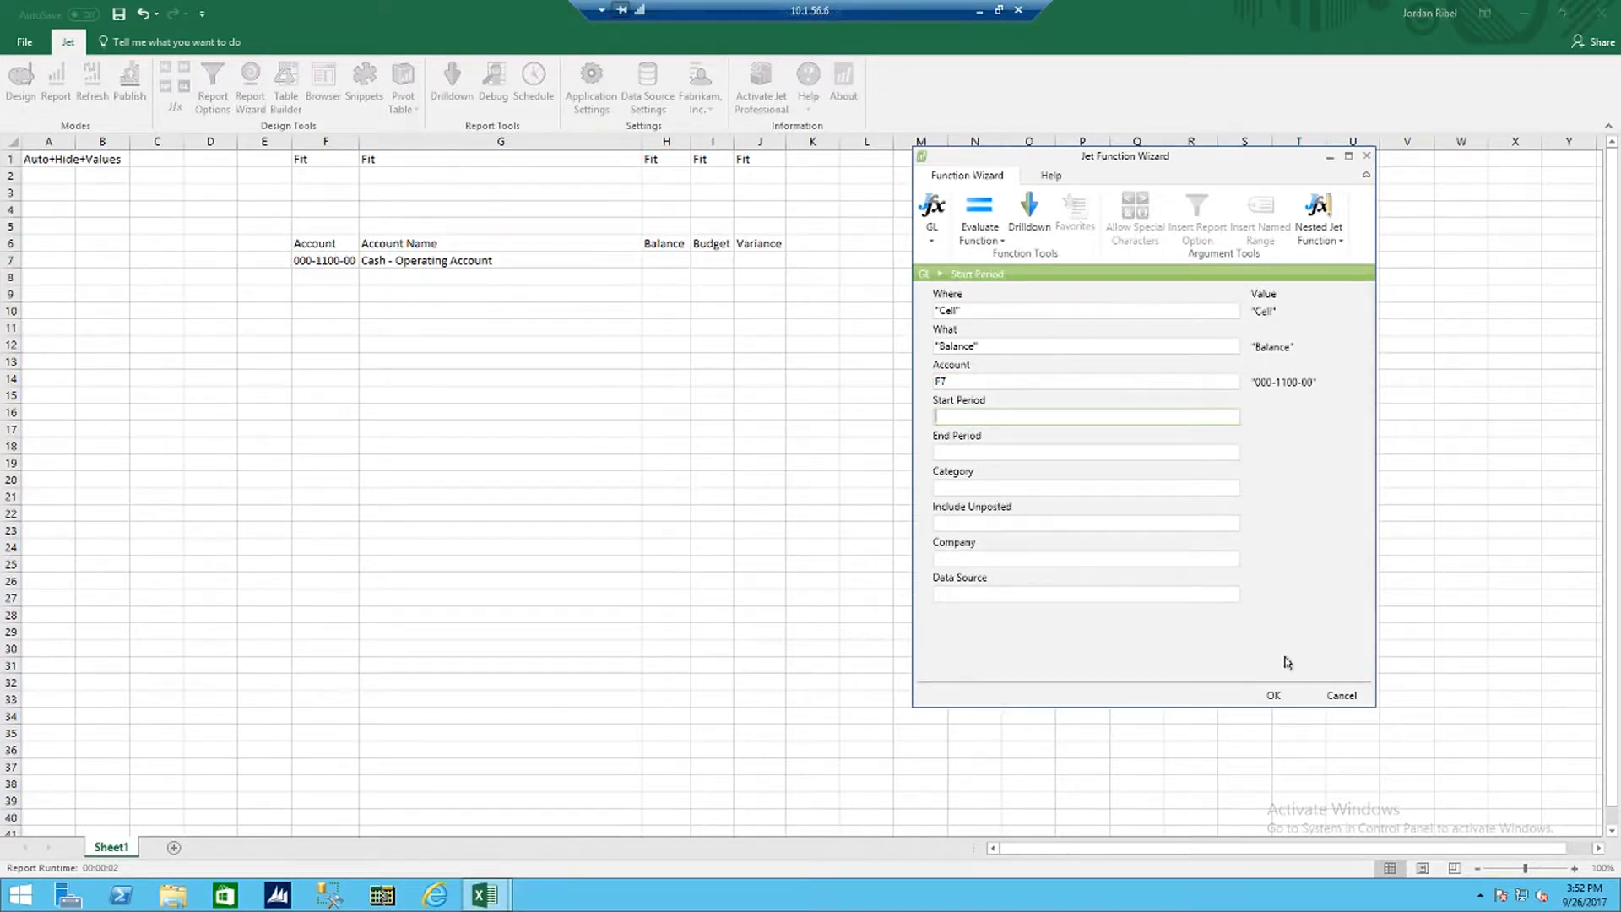
left_click(1274, 694)
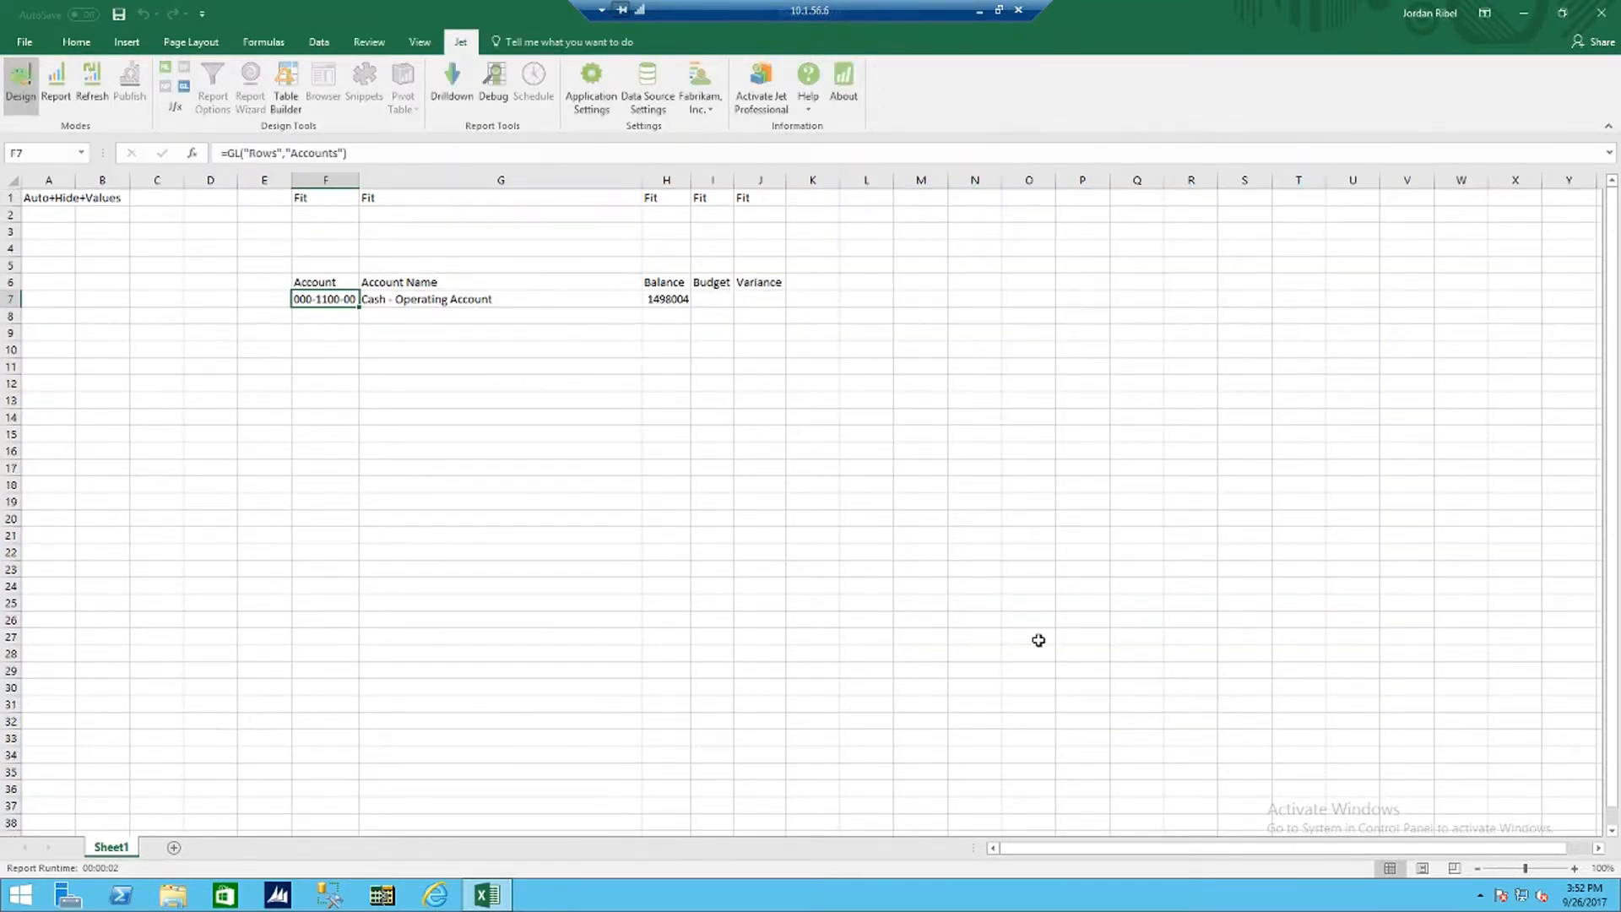
Step: Insert a GL function in cell I7 with Where set to Cell, What set to Budget and Account referencing F7
left_click(713, 297)
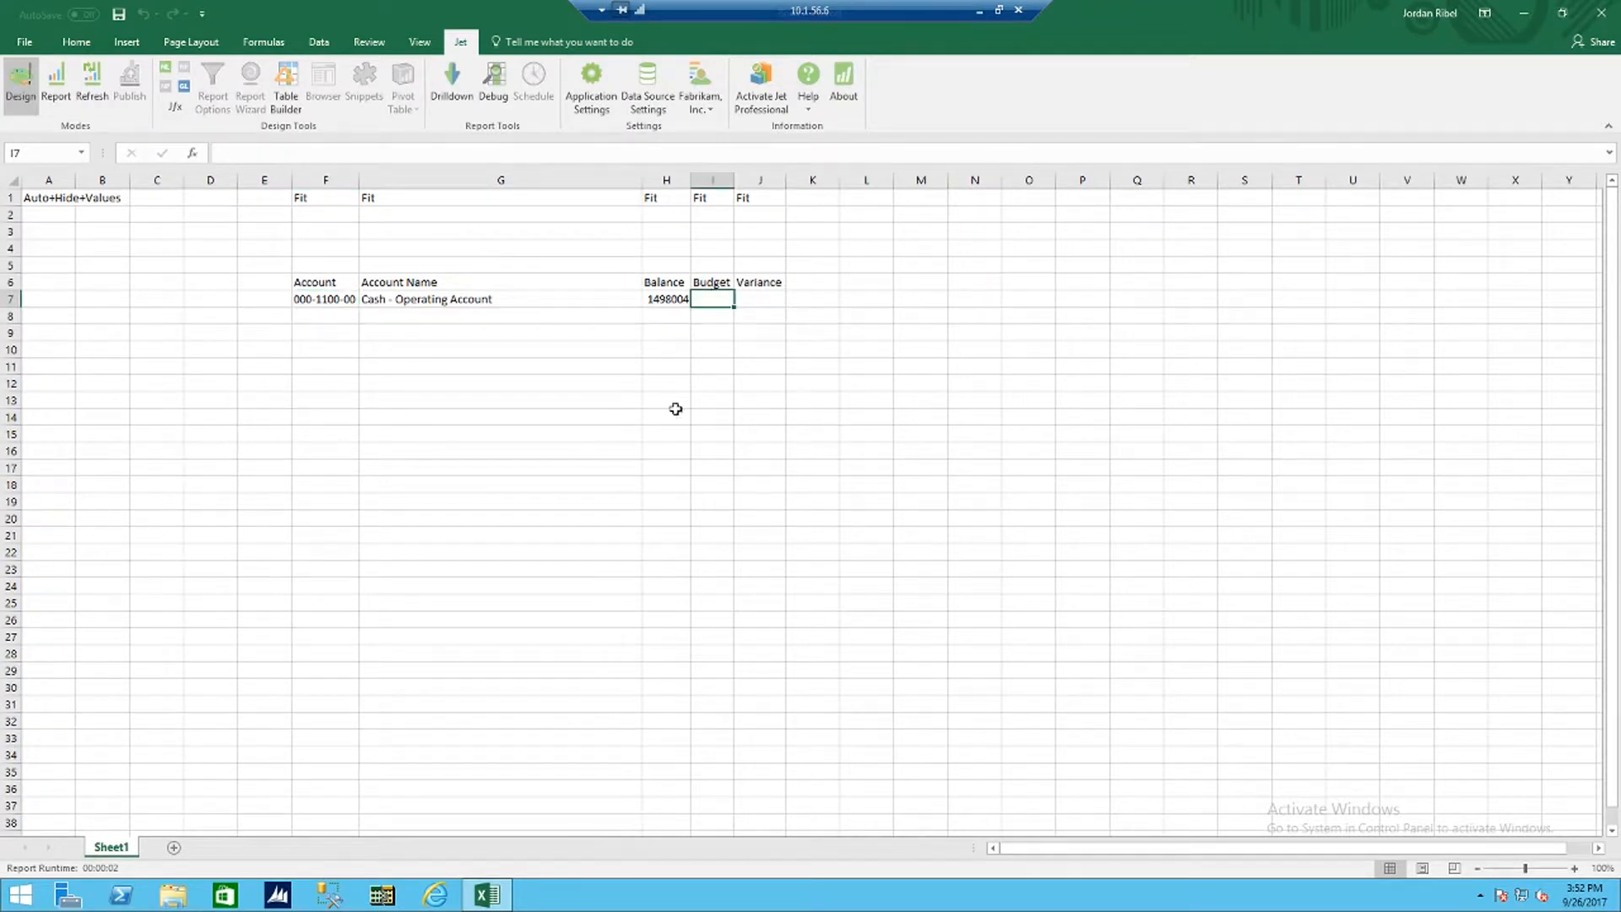
left_click(184, 87)
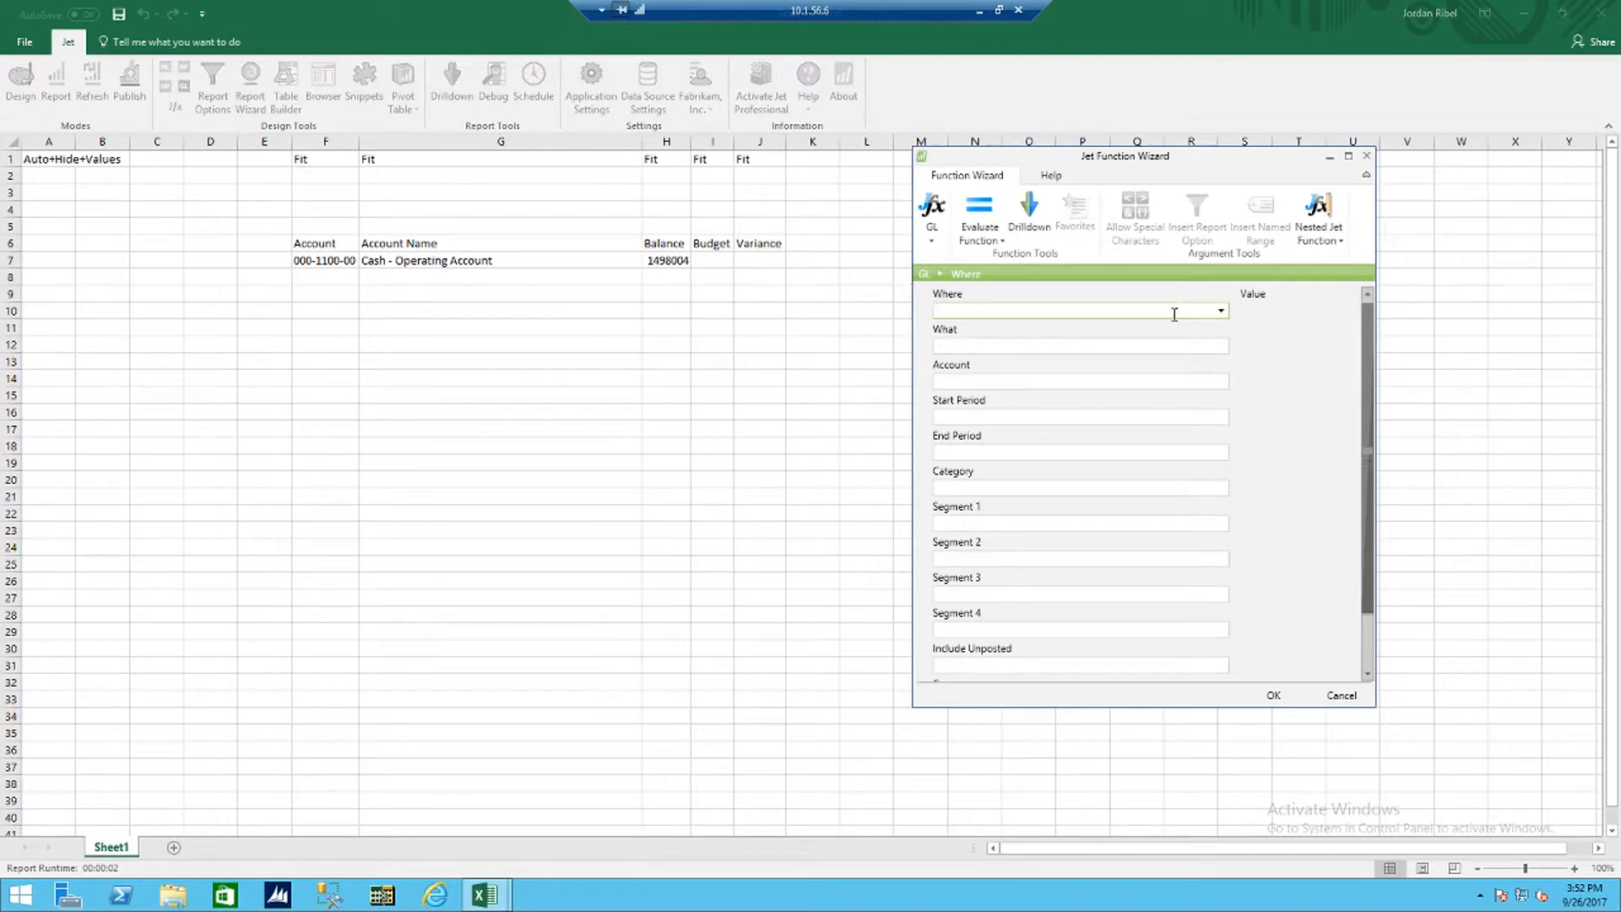
left_click(1222, 310)
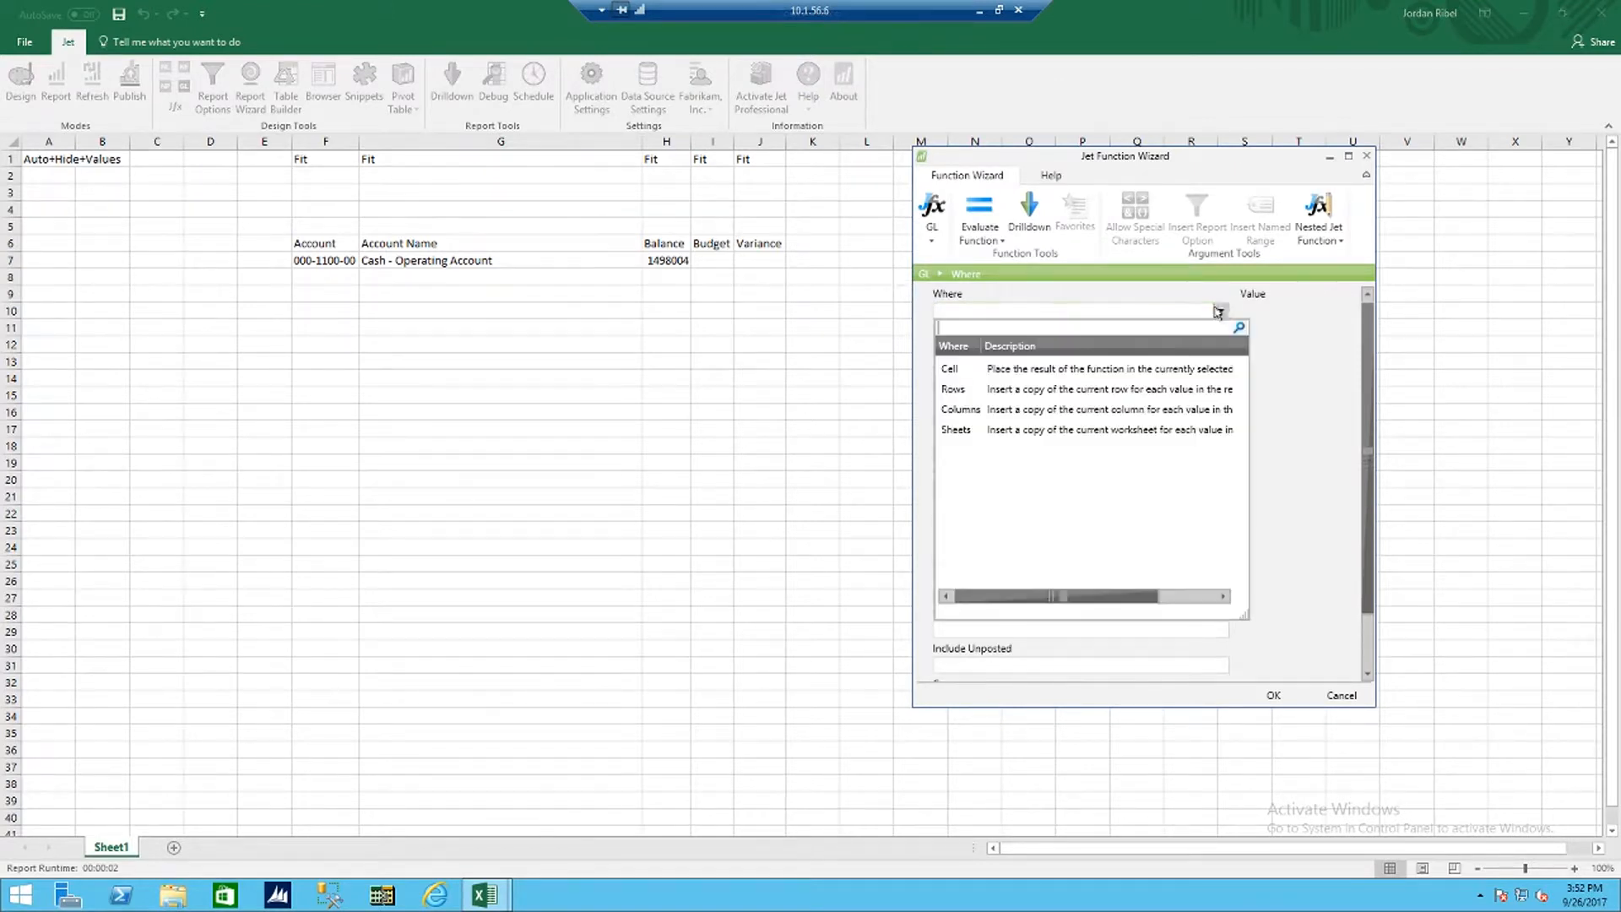
left_click(1045, 364)
left_click(1044, 348)
left_click(1220, 347)
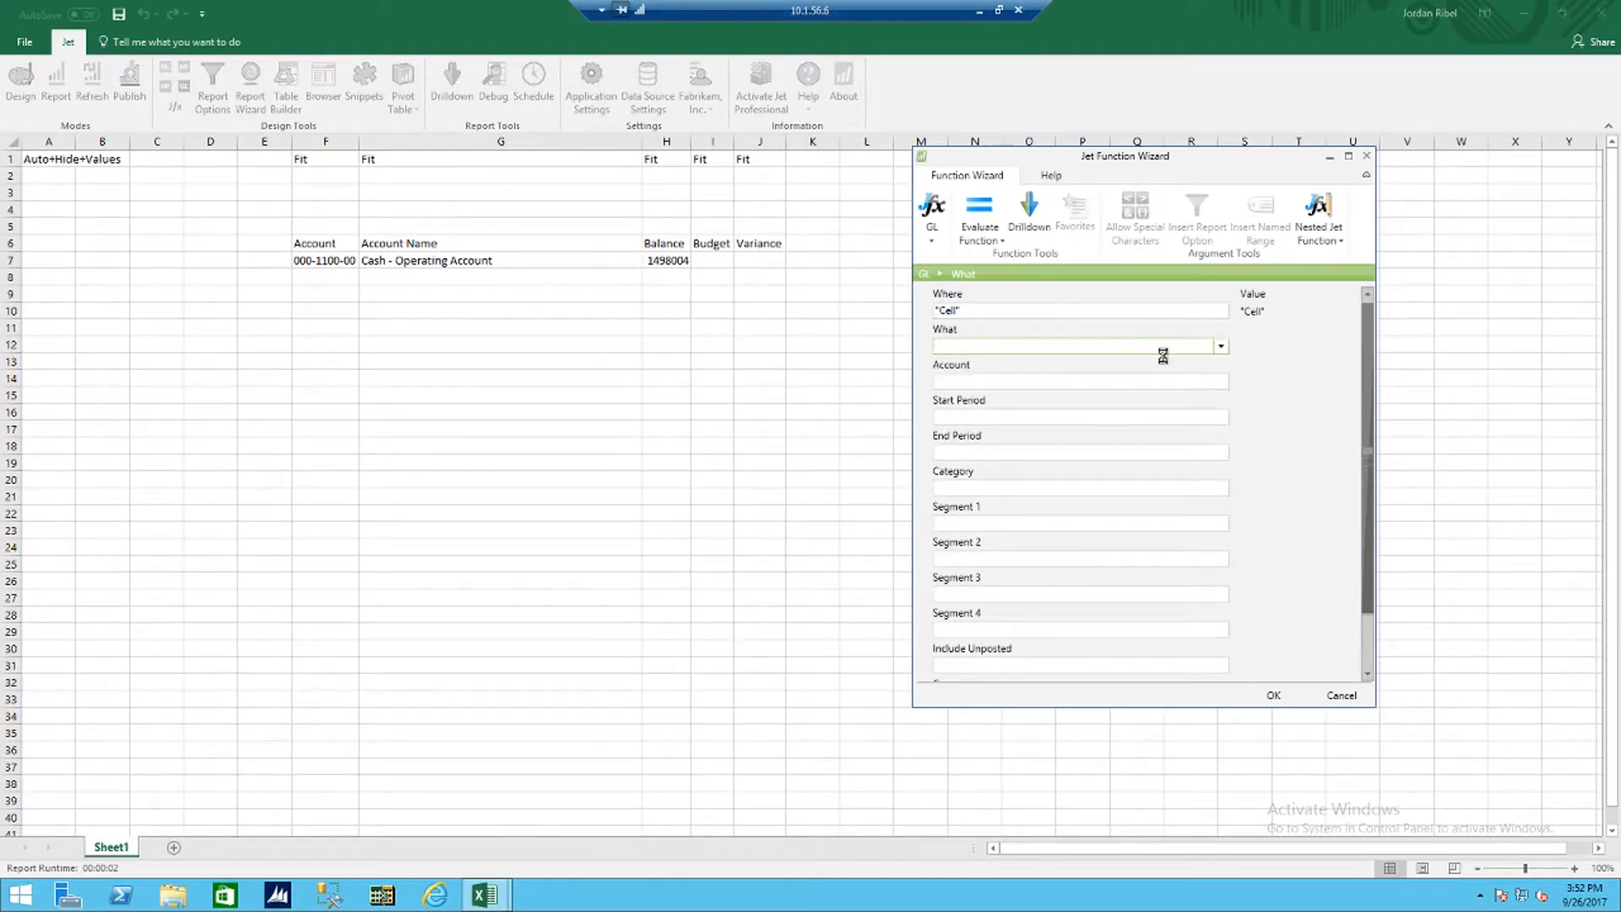
left_click(1020, 426)
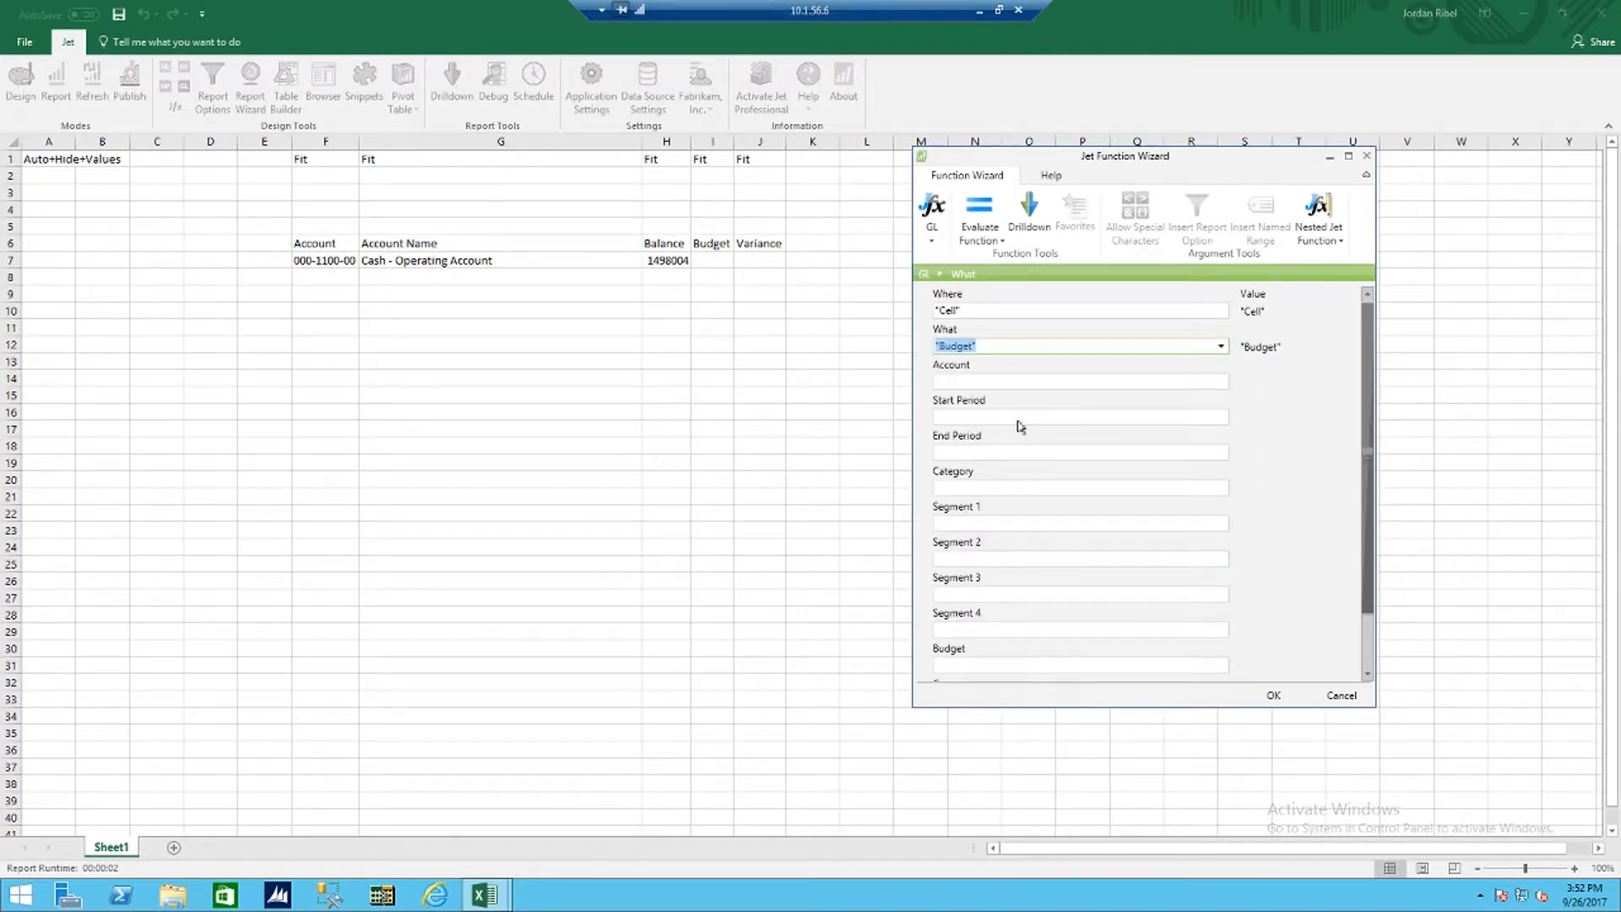
left_click(1026, 382)
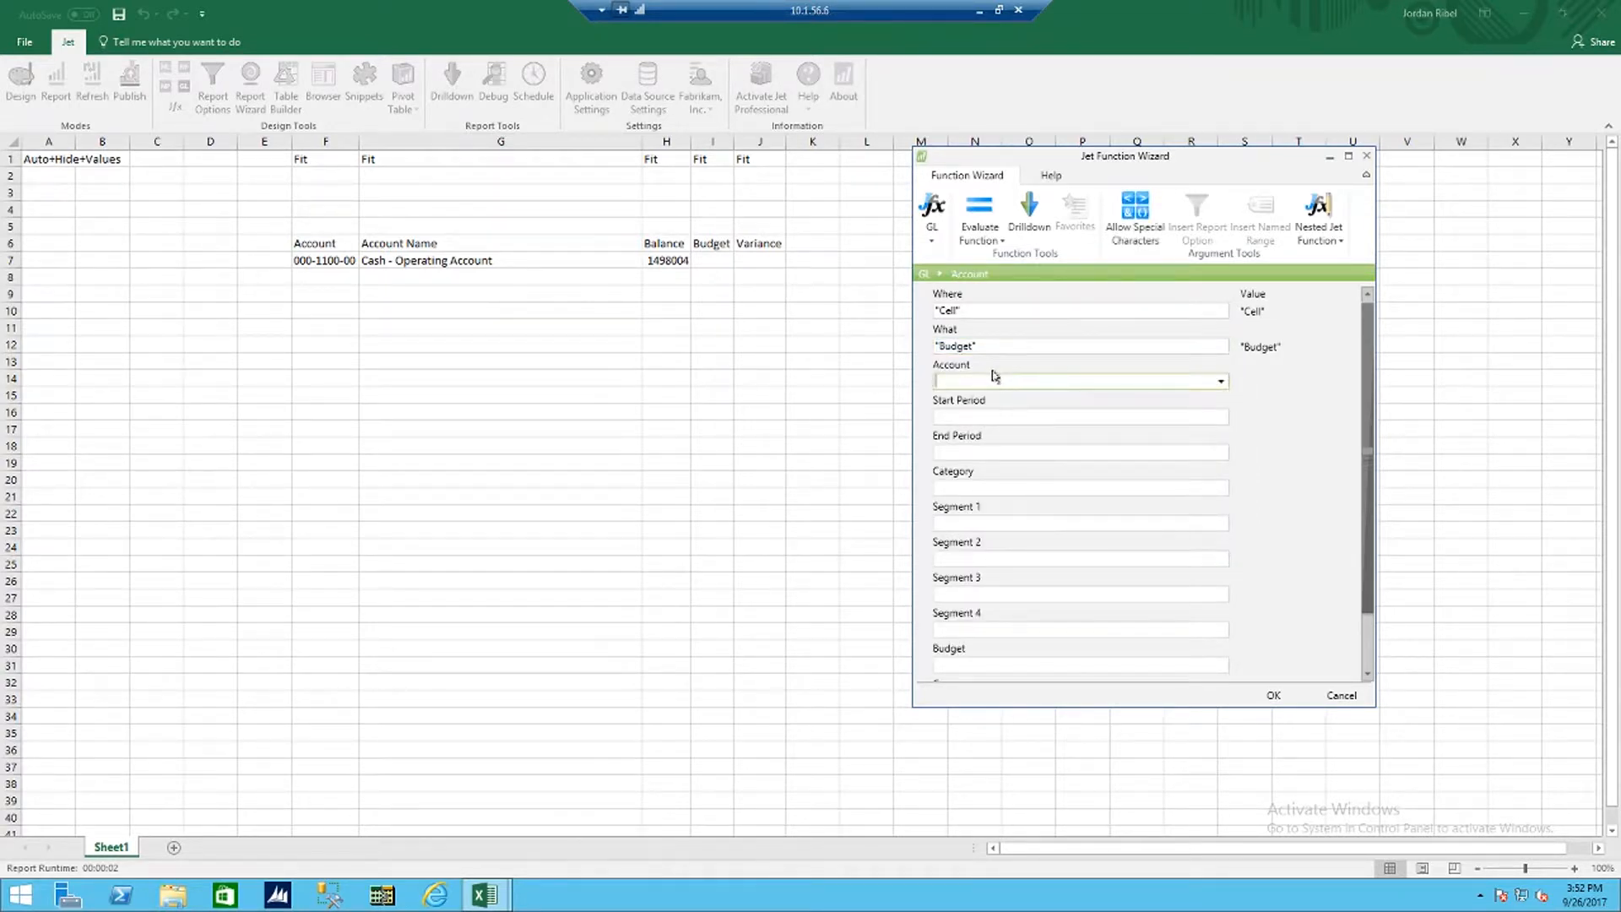
left_click(316, 262)
left_click(317, 262)
key("Tab")
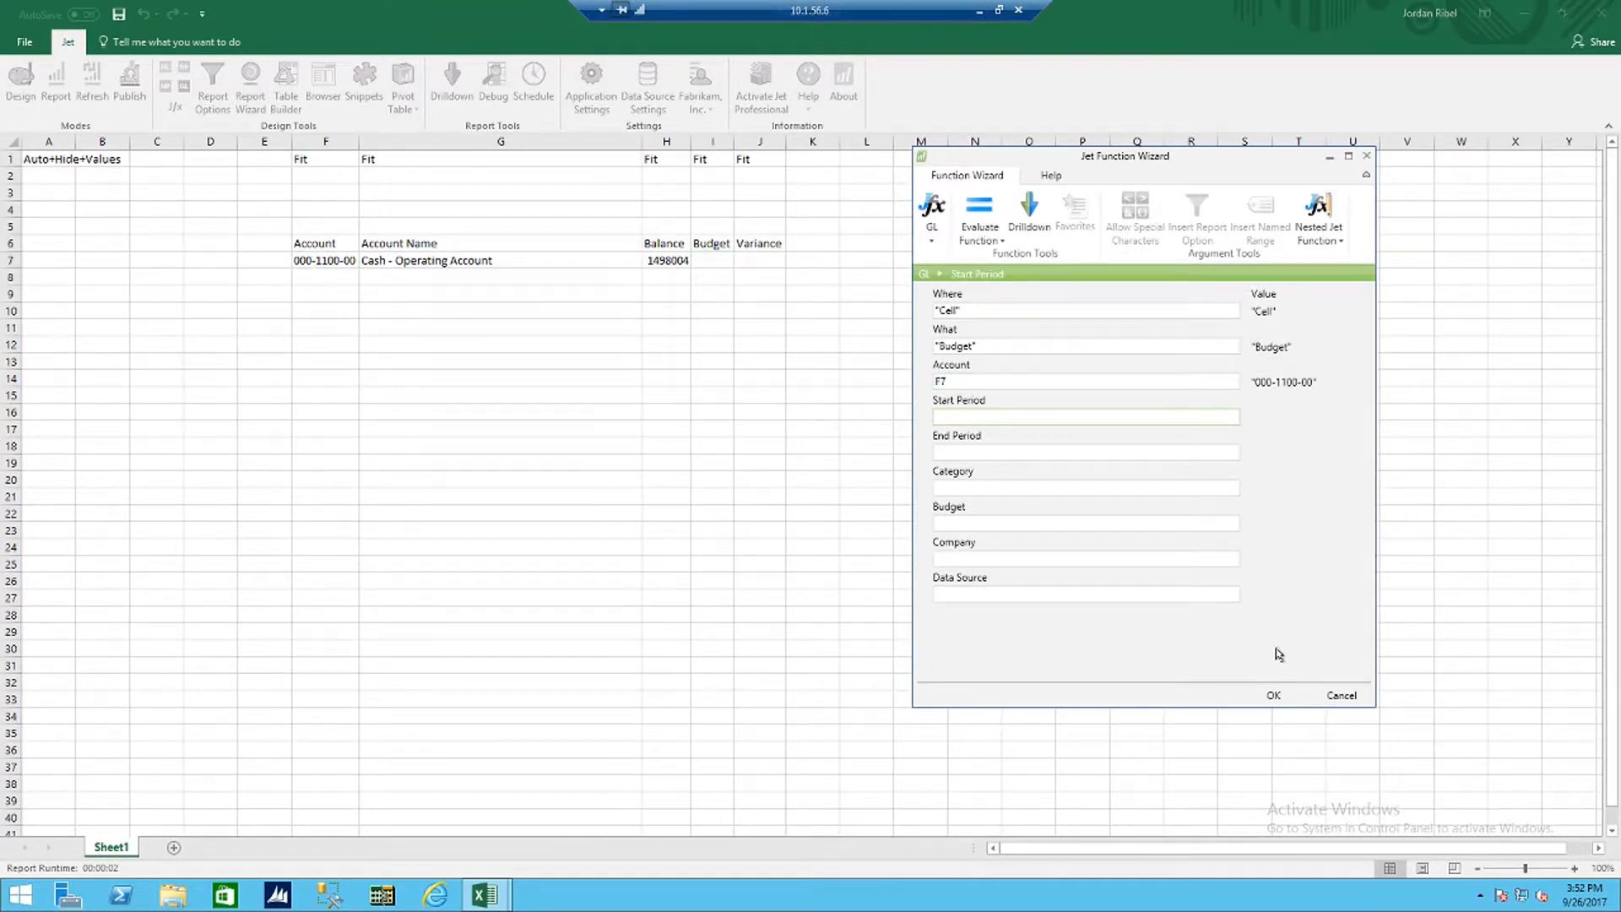
left_click(1273, 696)
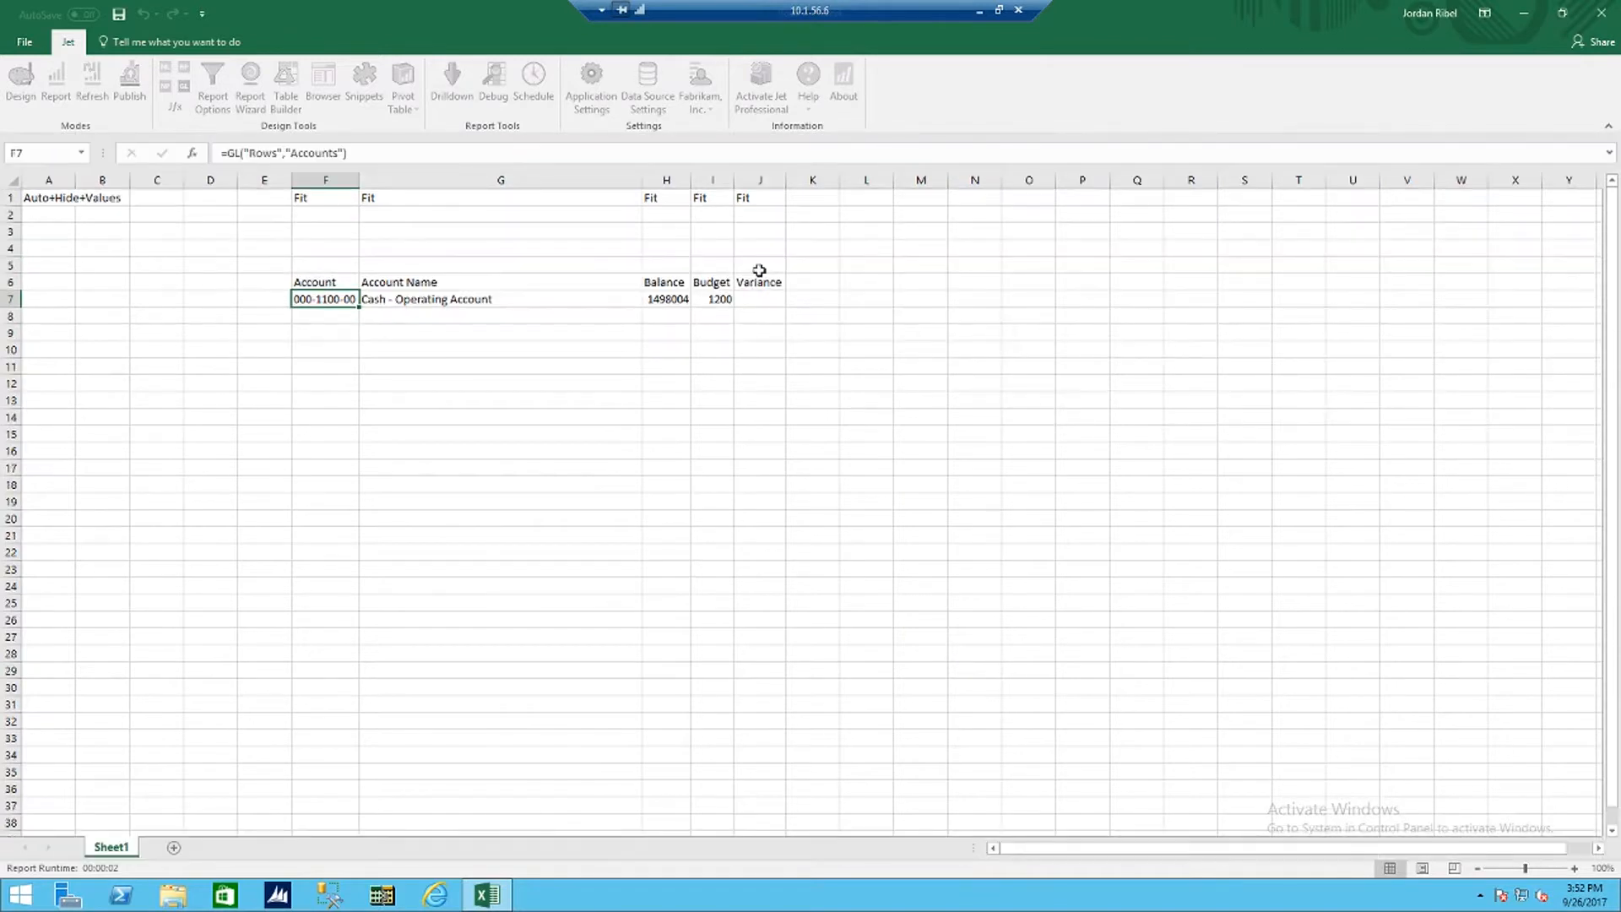
Step: Enter the formula =H7-I7 in cell J7 to calculate the variance between balance and budget
left_click(758, 295)
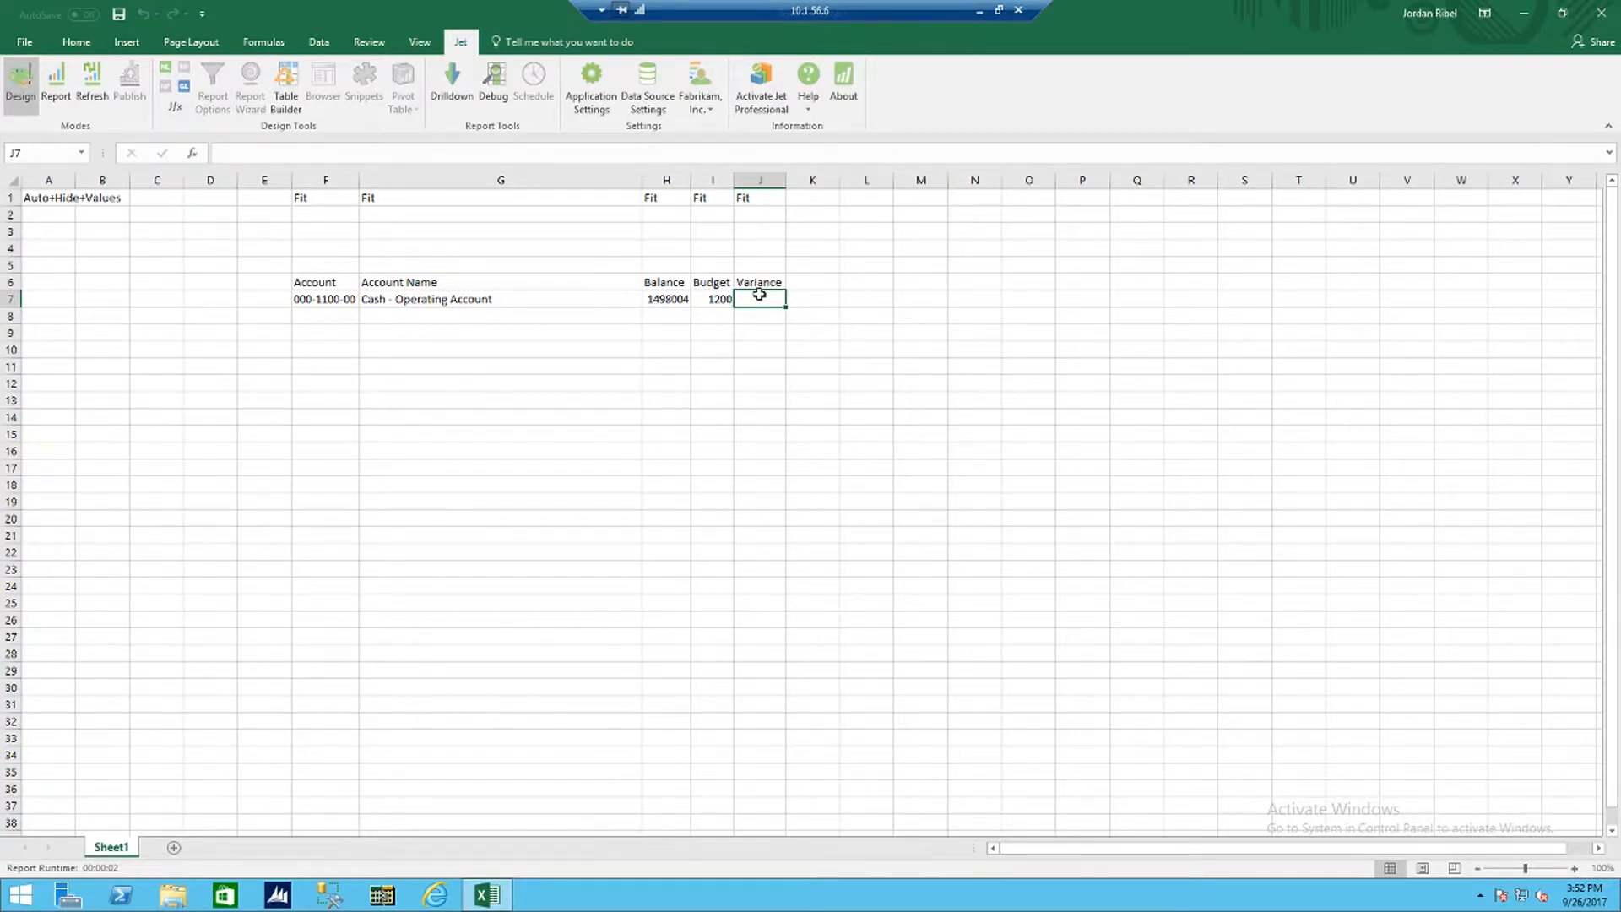
type("=")
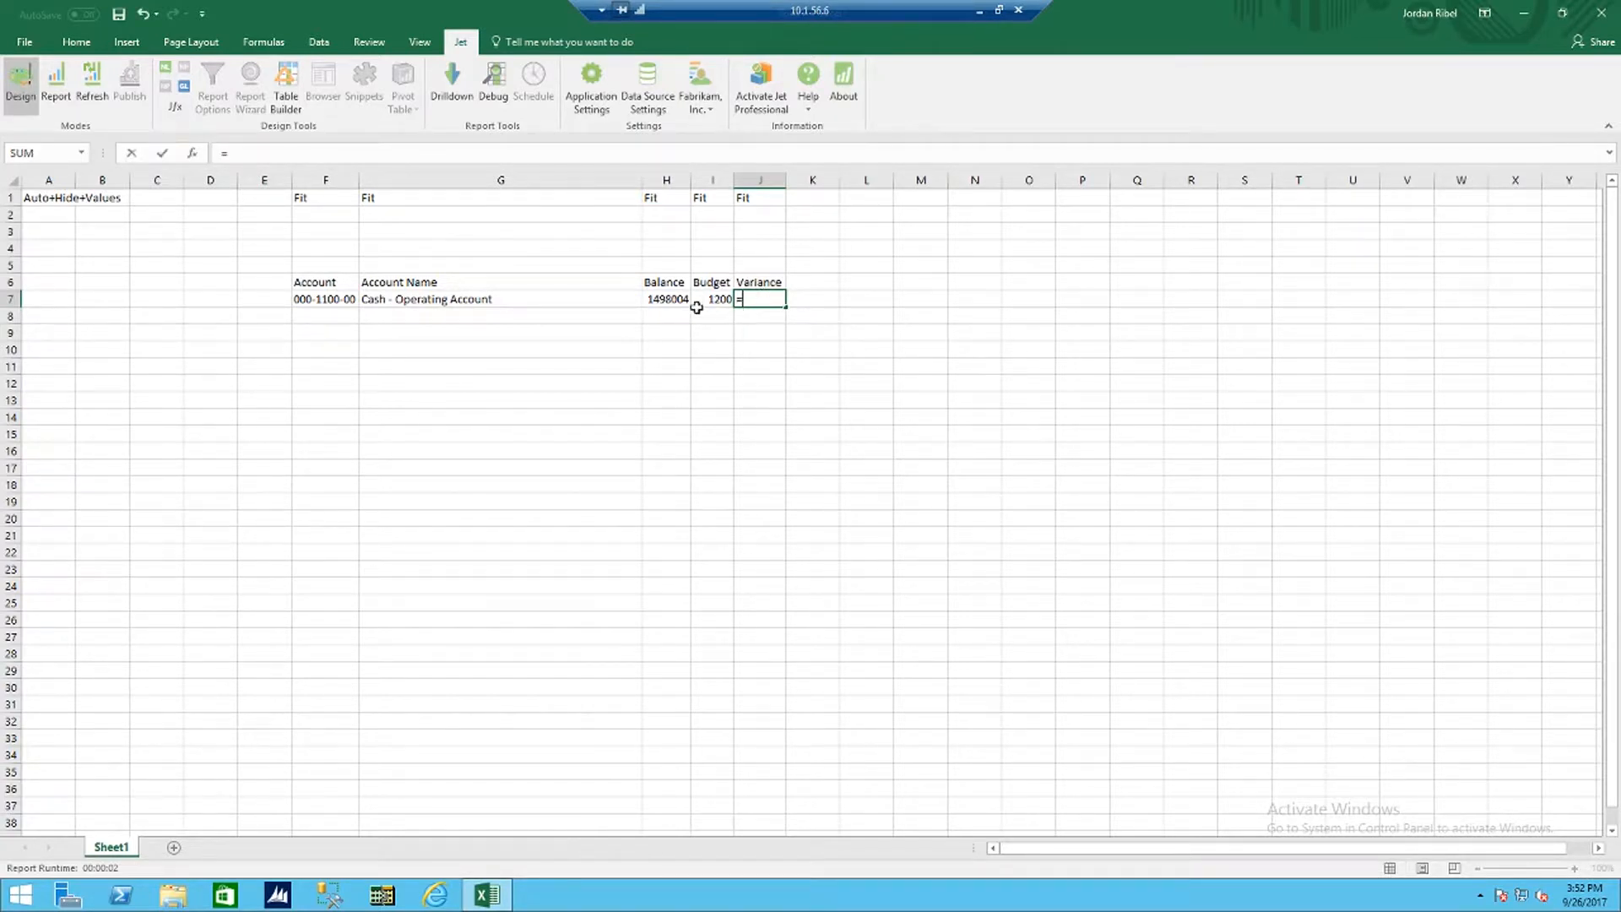
left_click(680, 299)
type("-")
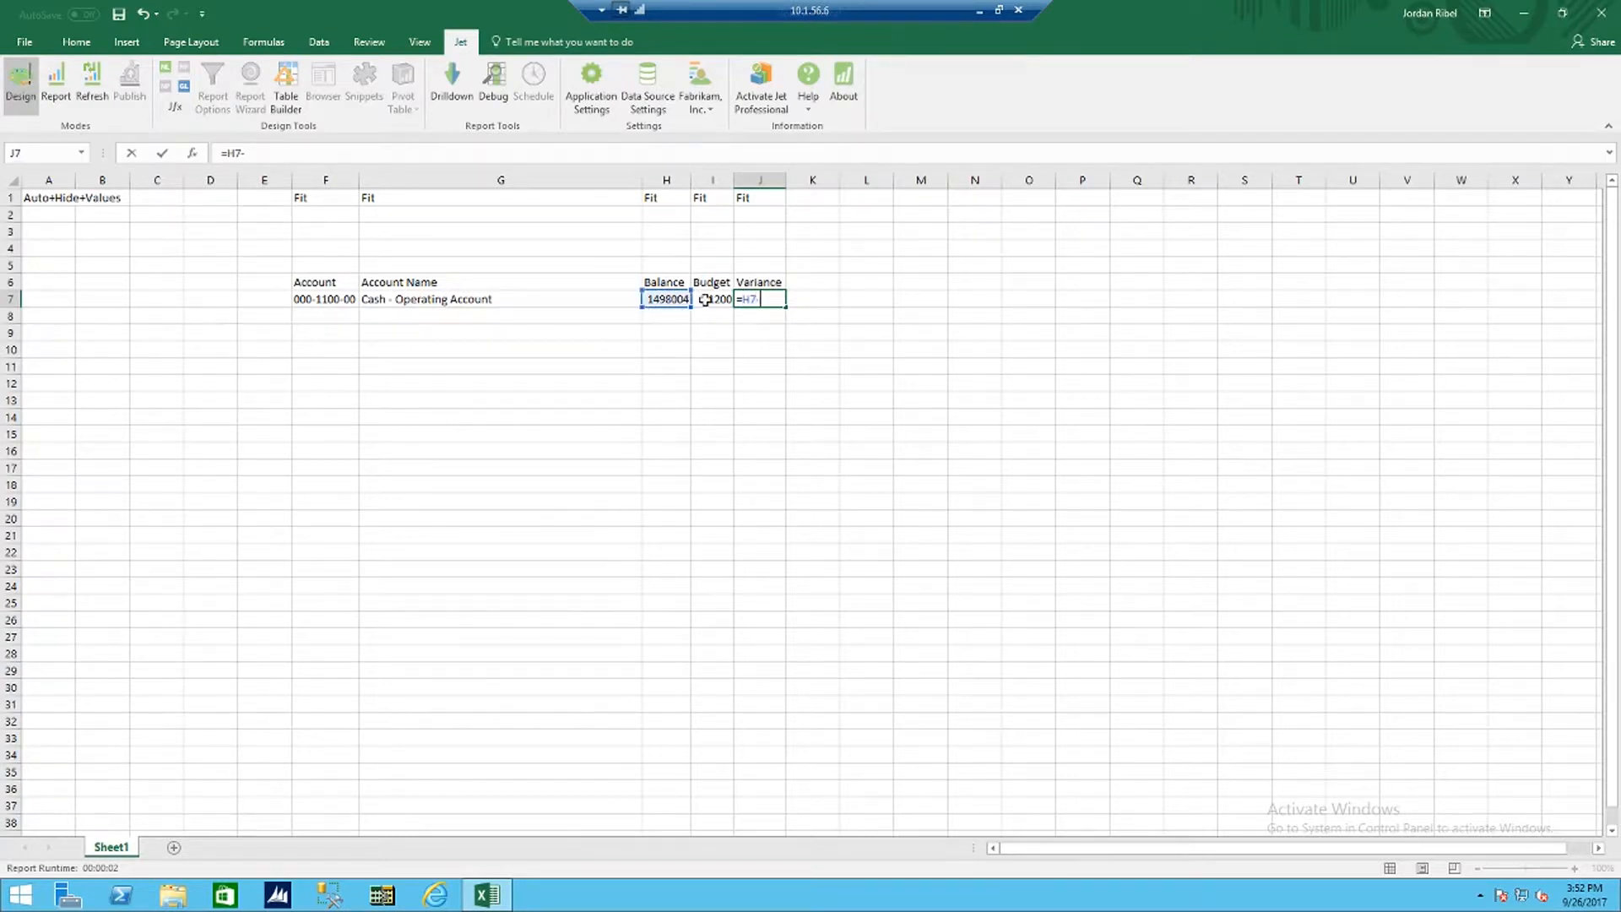
left_click(704, 299)
key("Return")
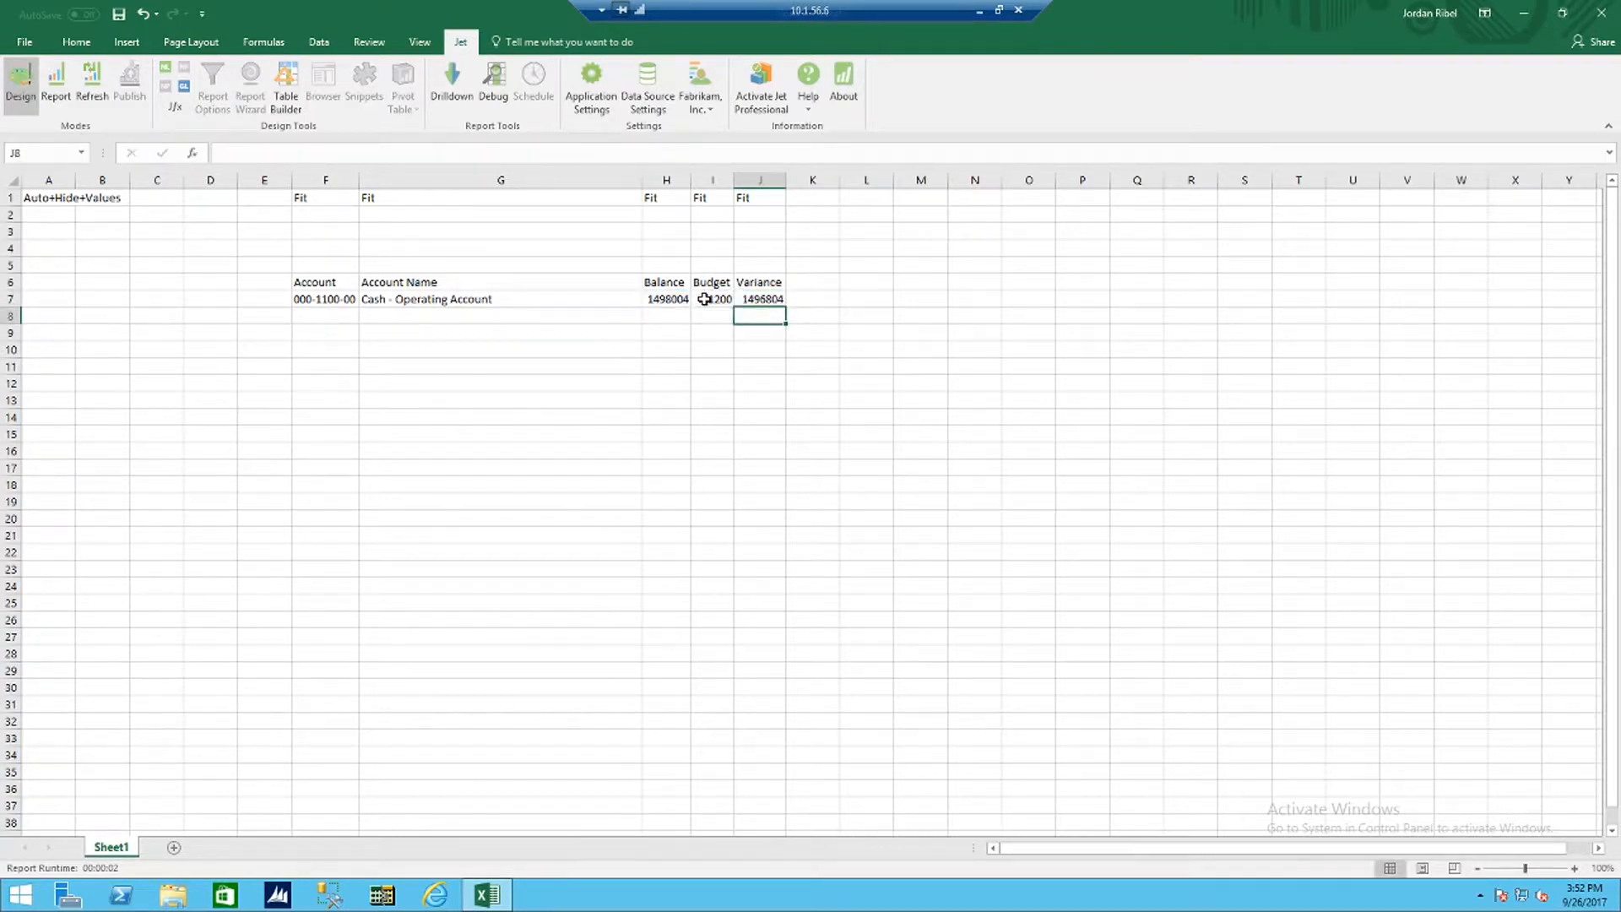
left_click(799, 299)
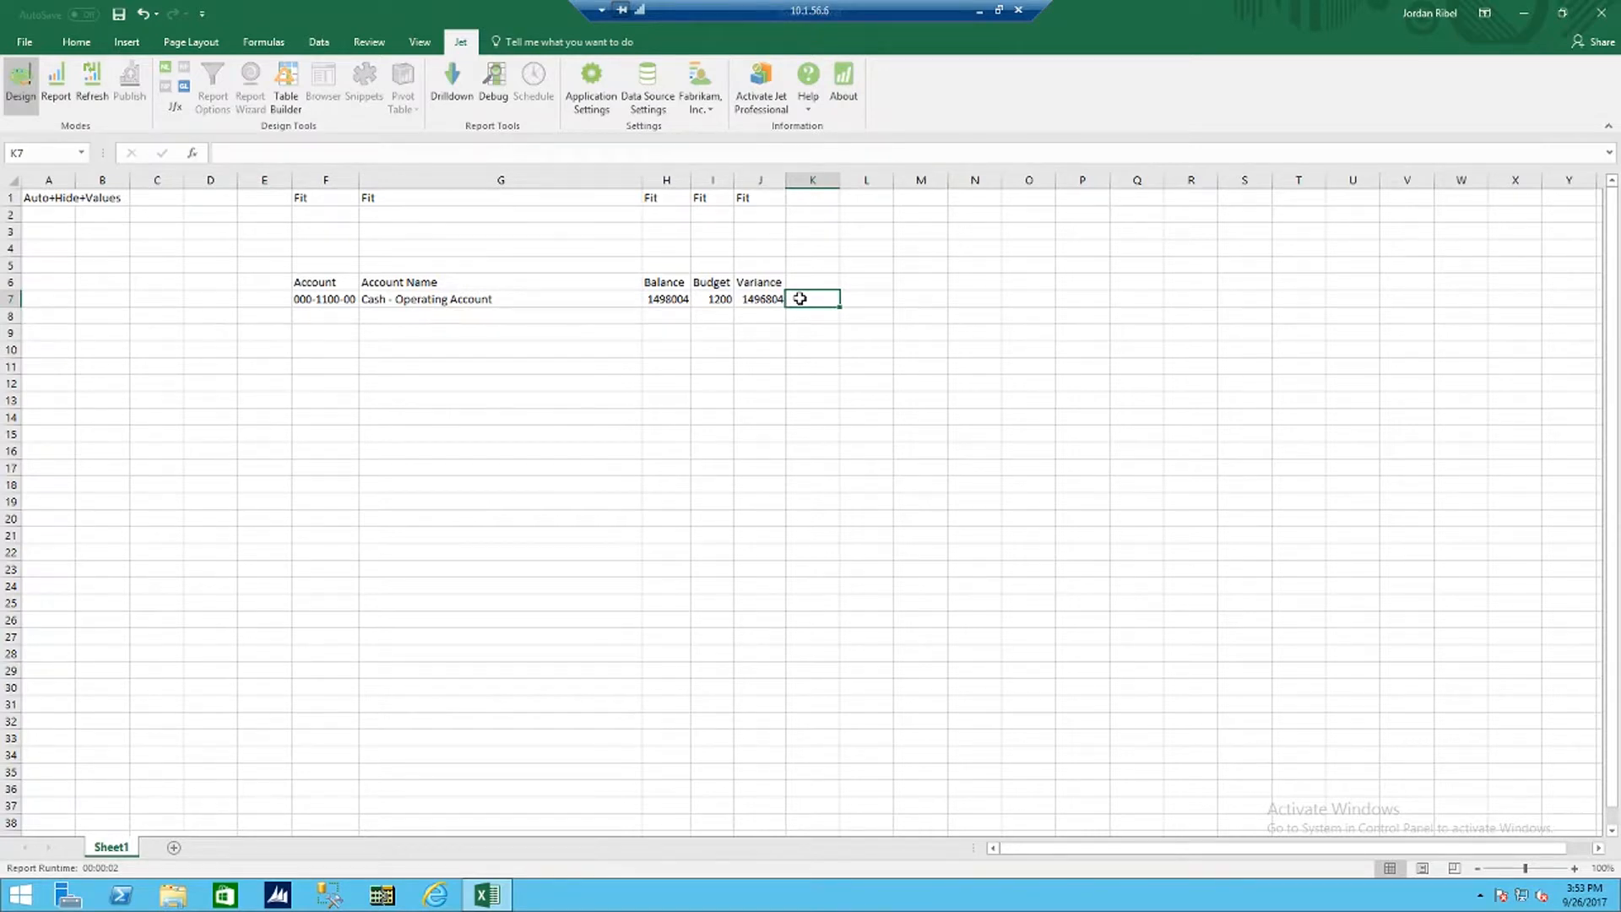
Step: Format the header cells F6:J6 with a gray fill, bold text and centered alignment
left_click_drag(343, 285, 764, 282)
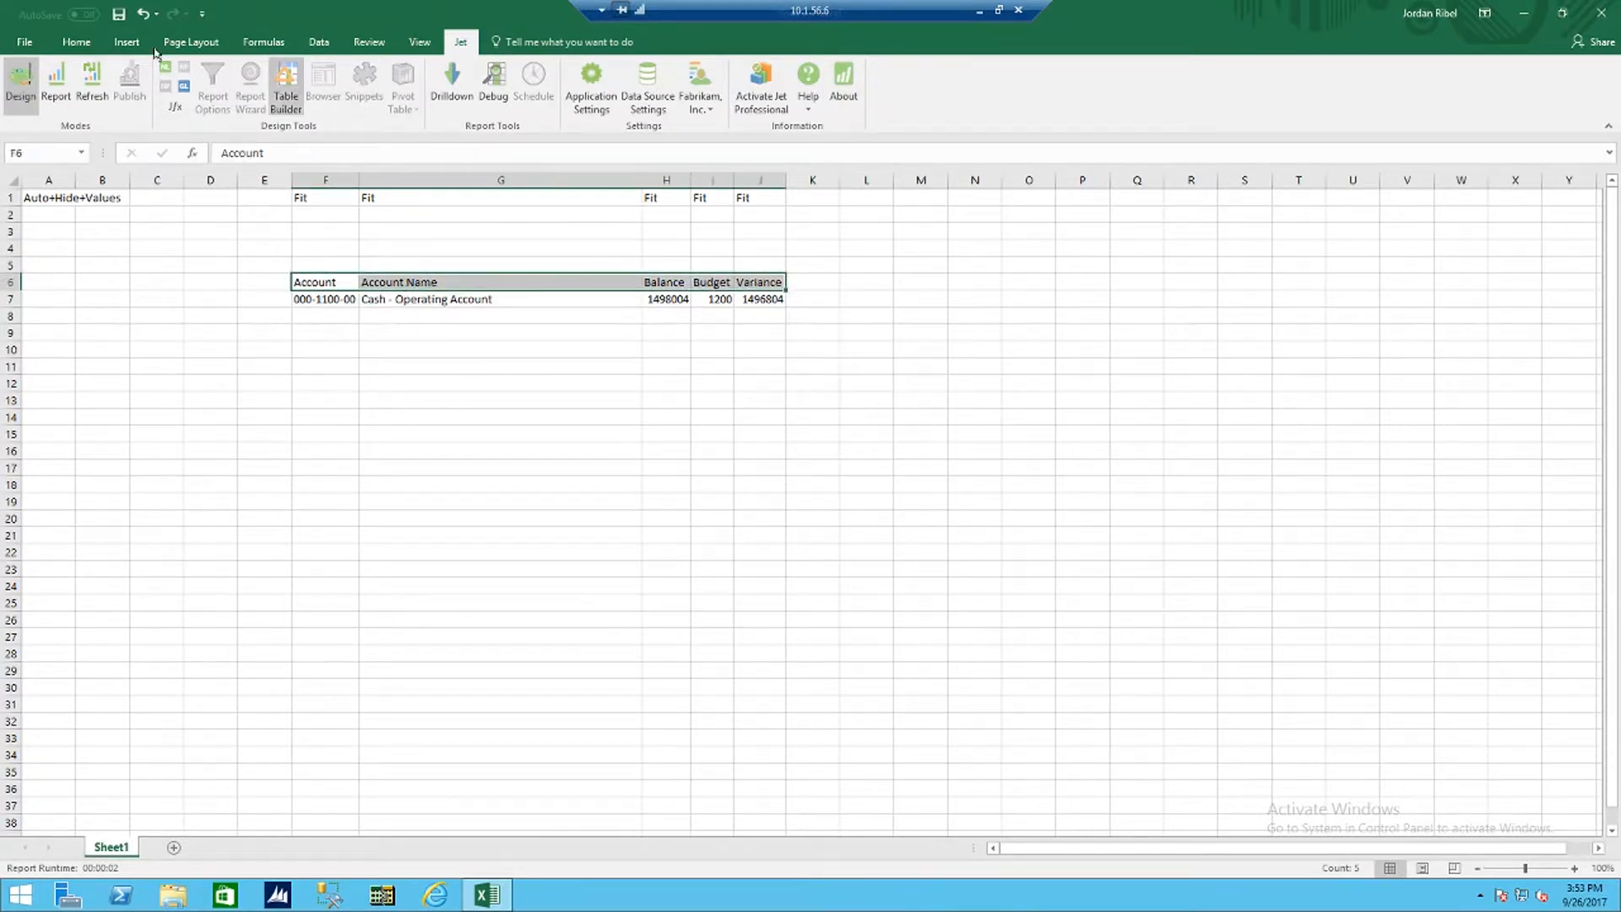
left_click(75, 42)
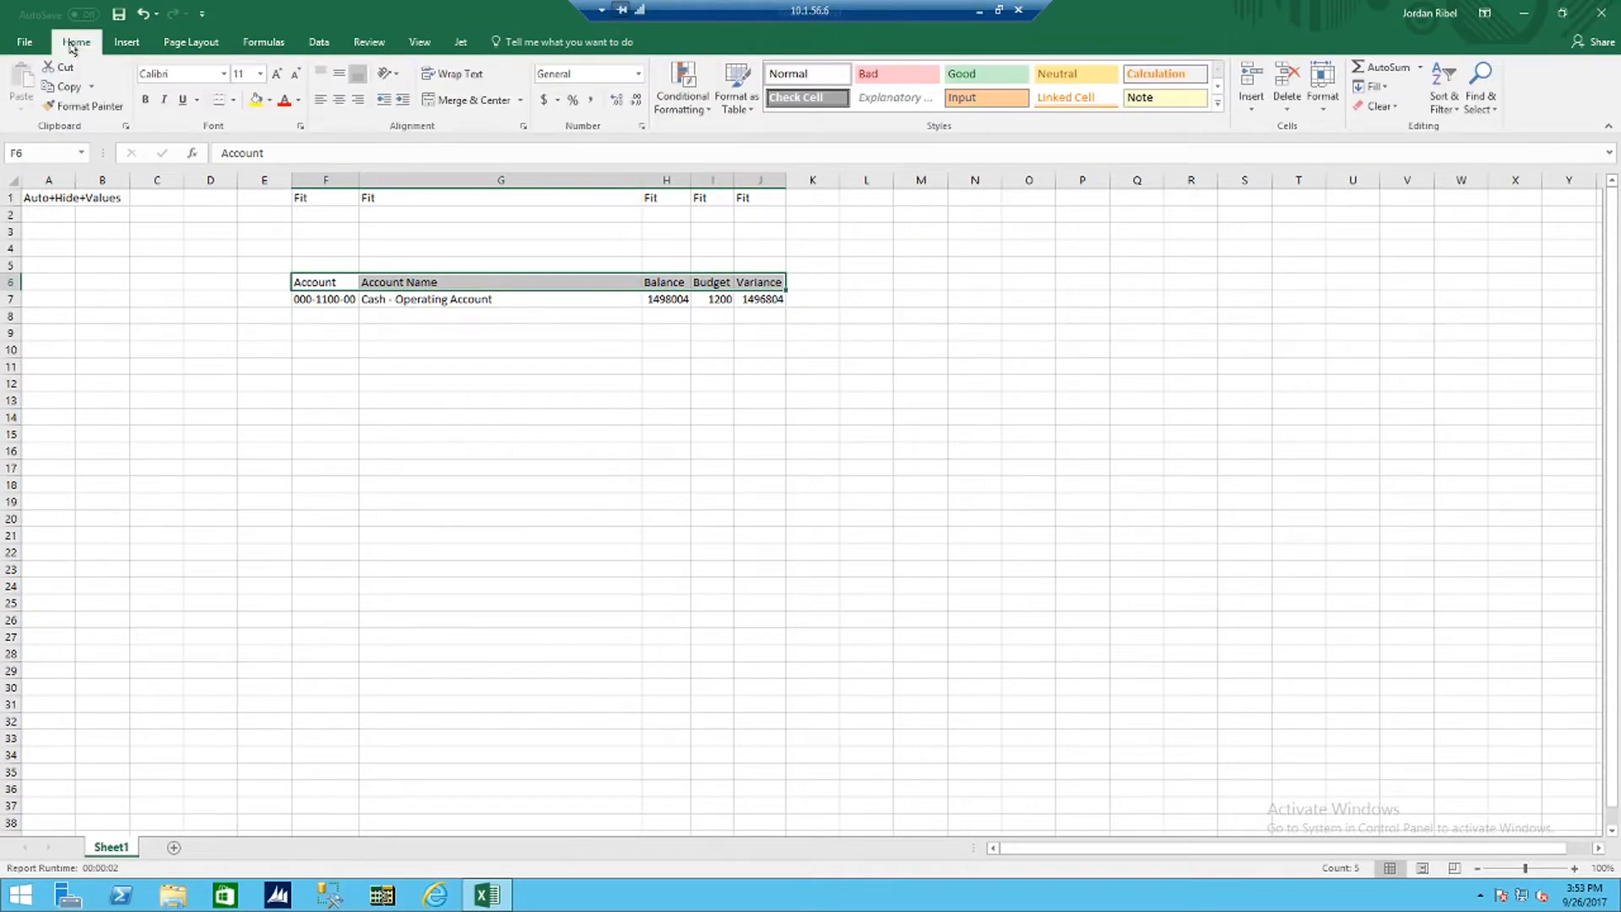
left_click(267, 100)
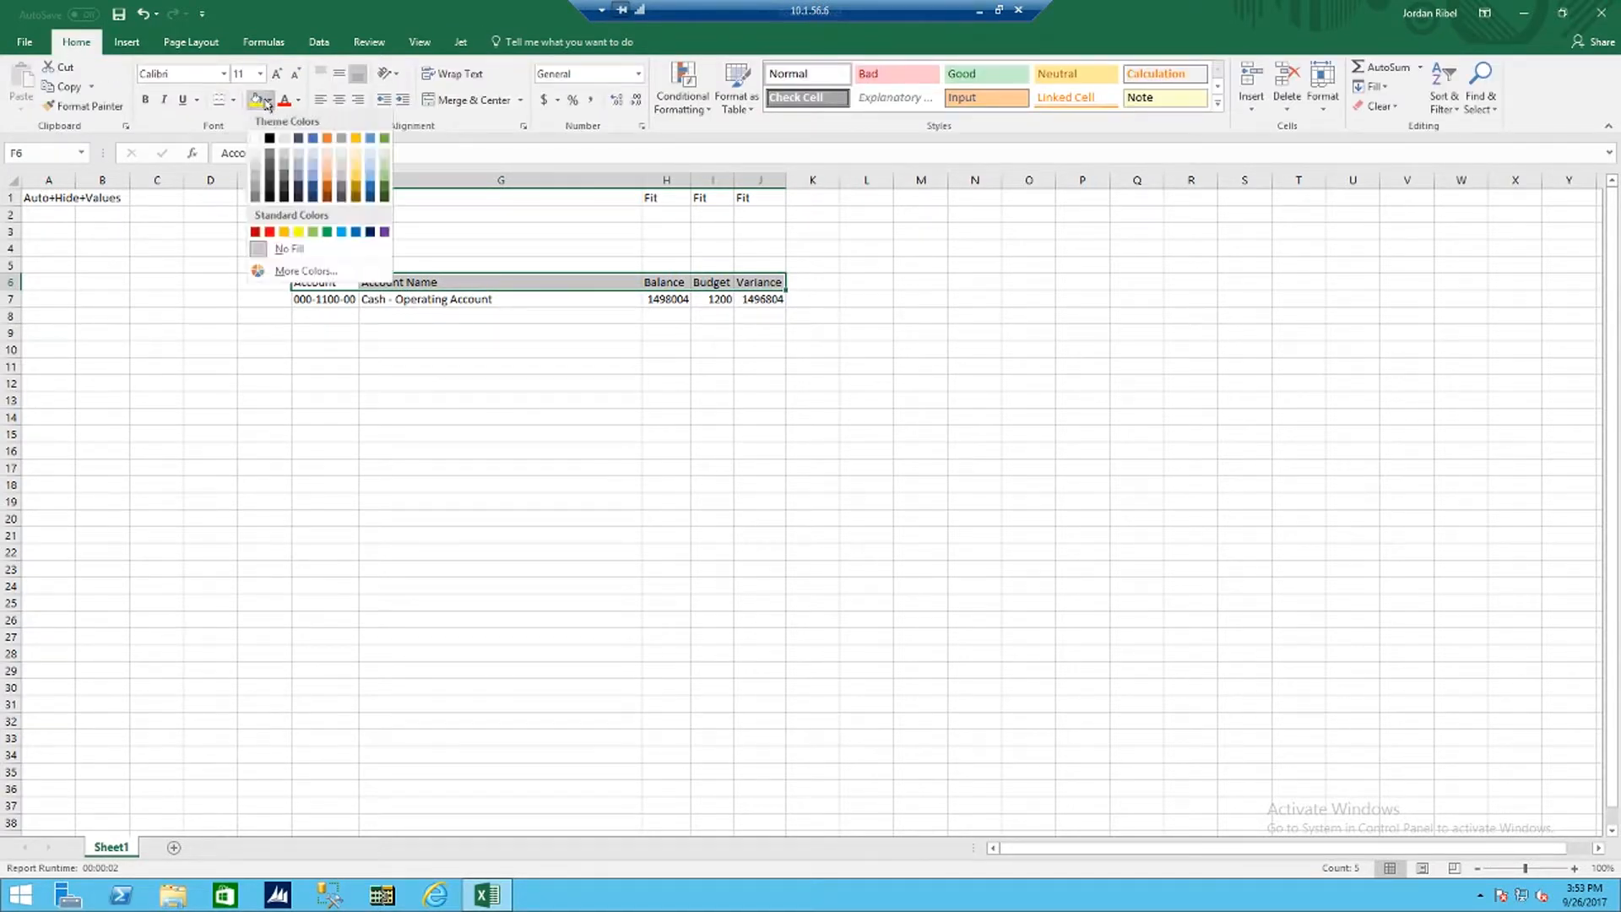
left_click(255, 177)
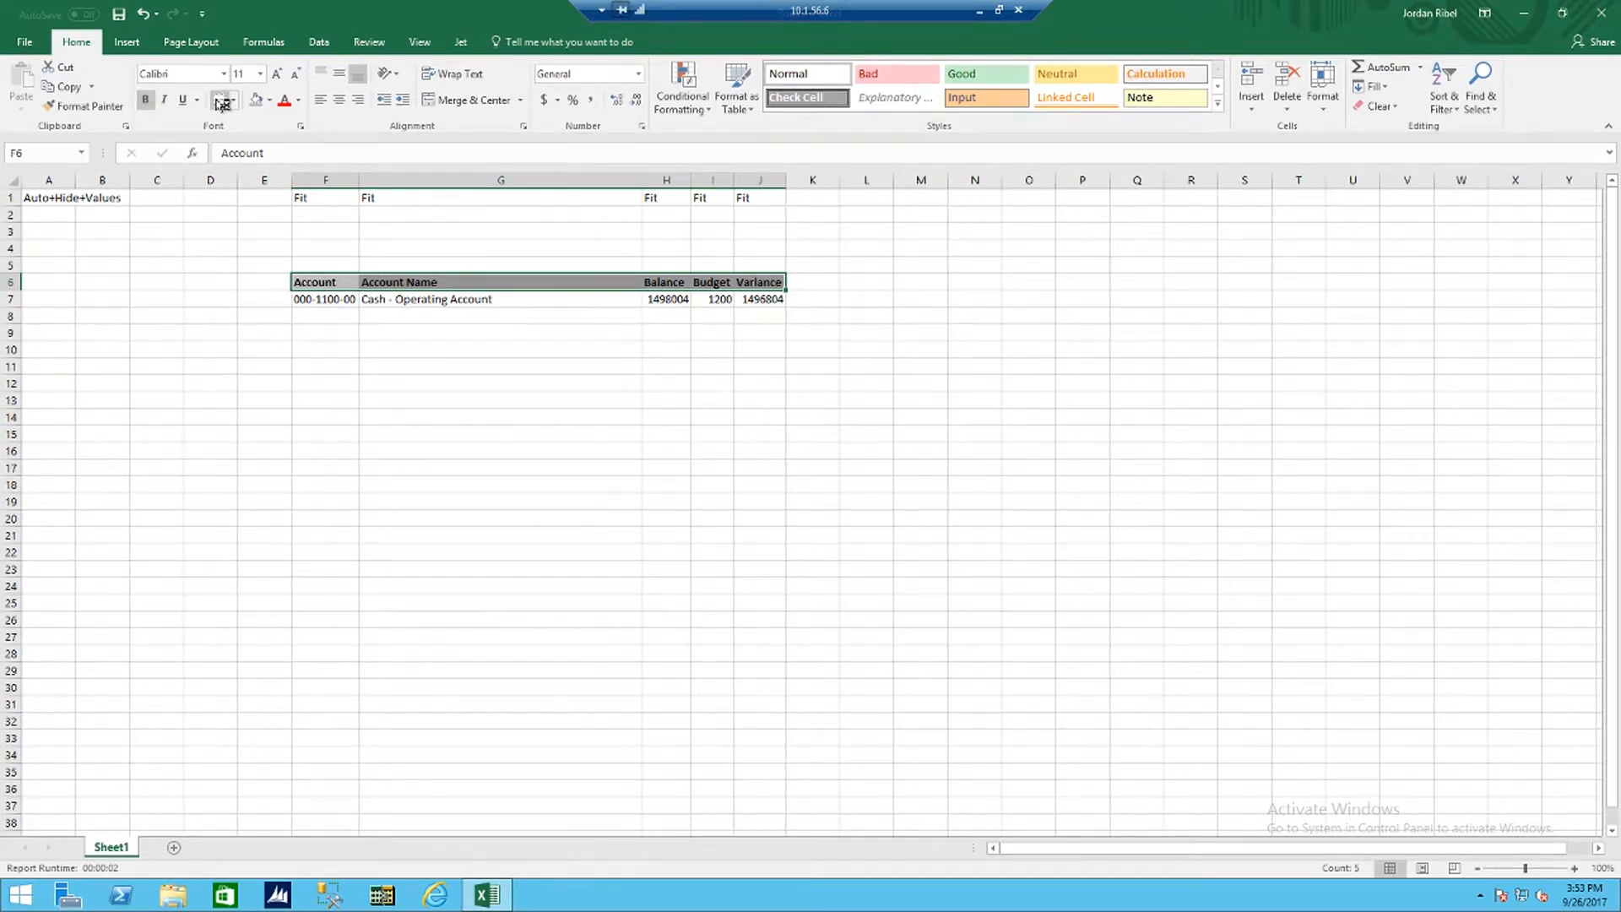
left_click(338, 100)
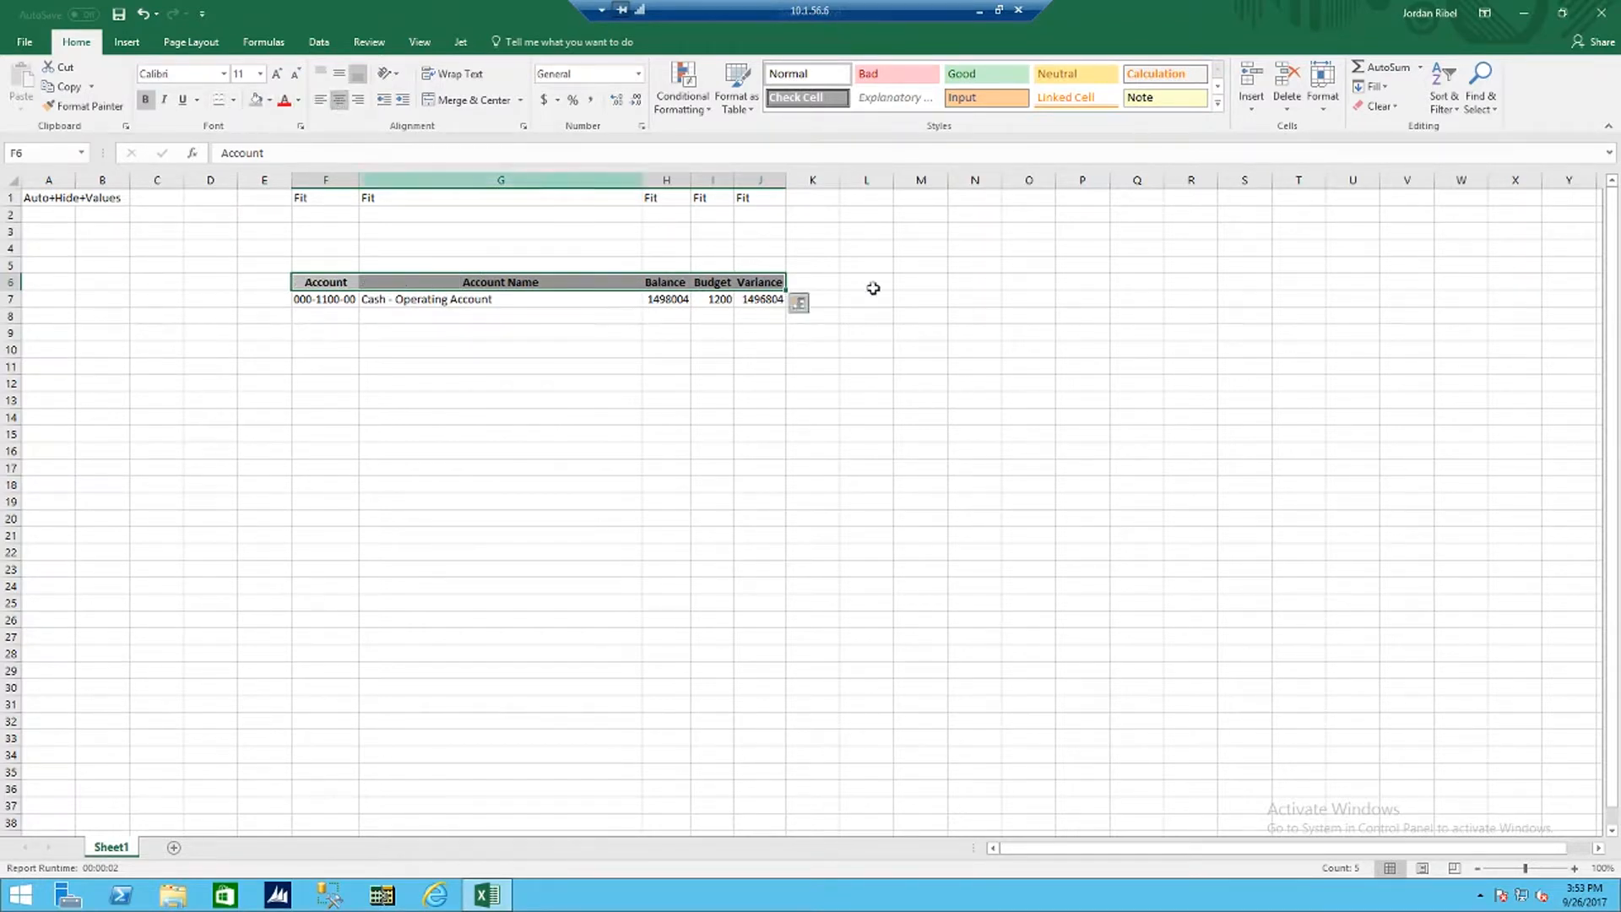
left_click(911, 282)
Step: Apply the Currency number format to columns H through J
left_click_drag(674, 175, 759, 180)
right_click(762, 229)
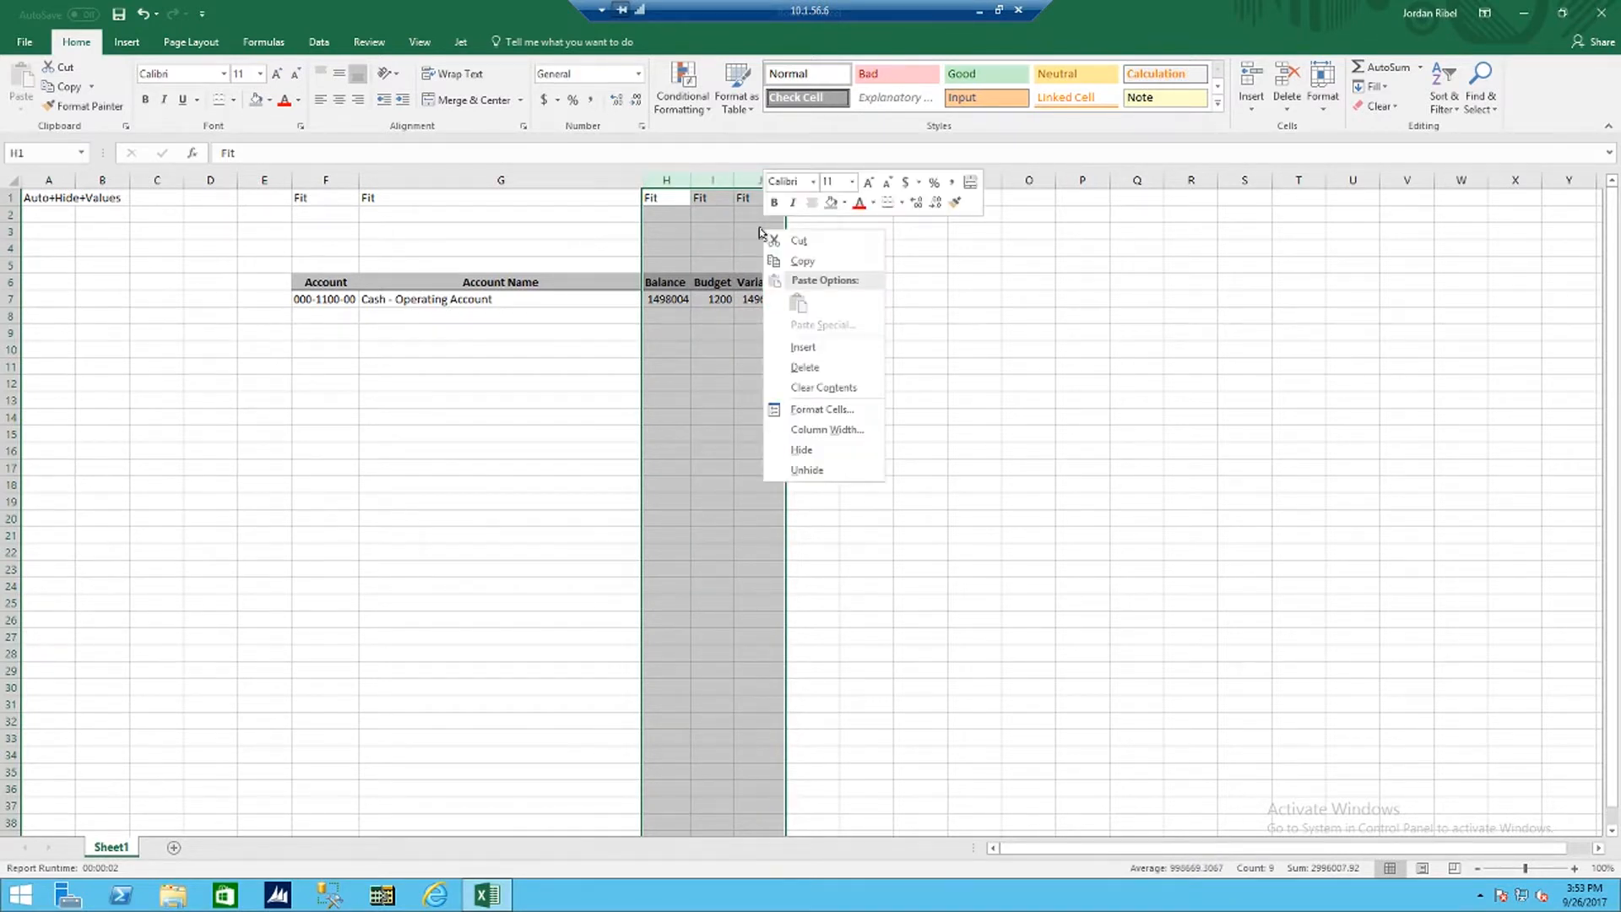
left_click(839, 408)
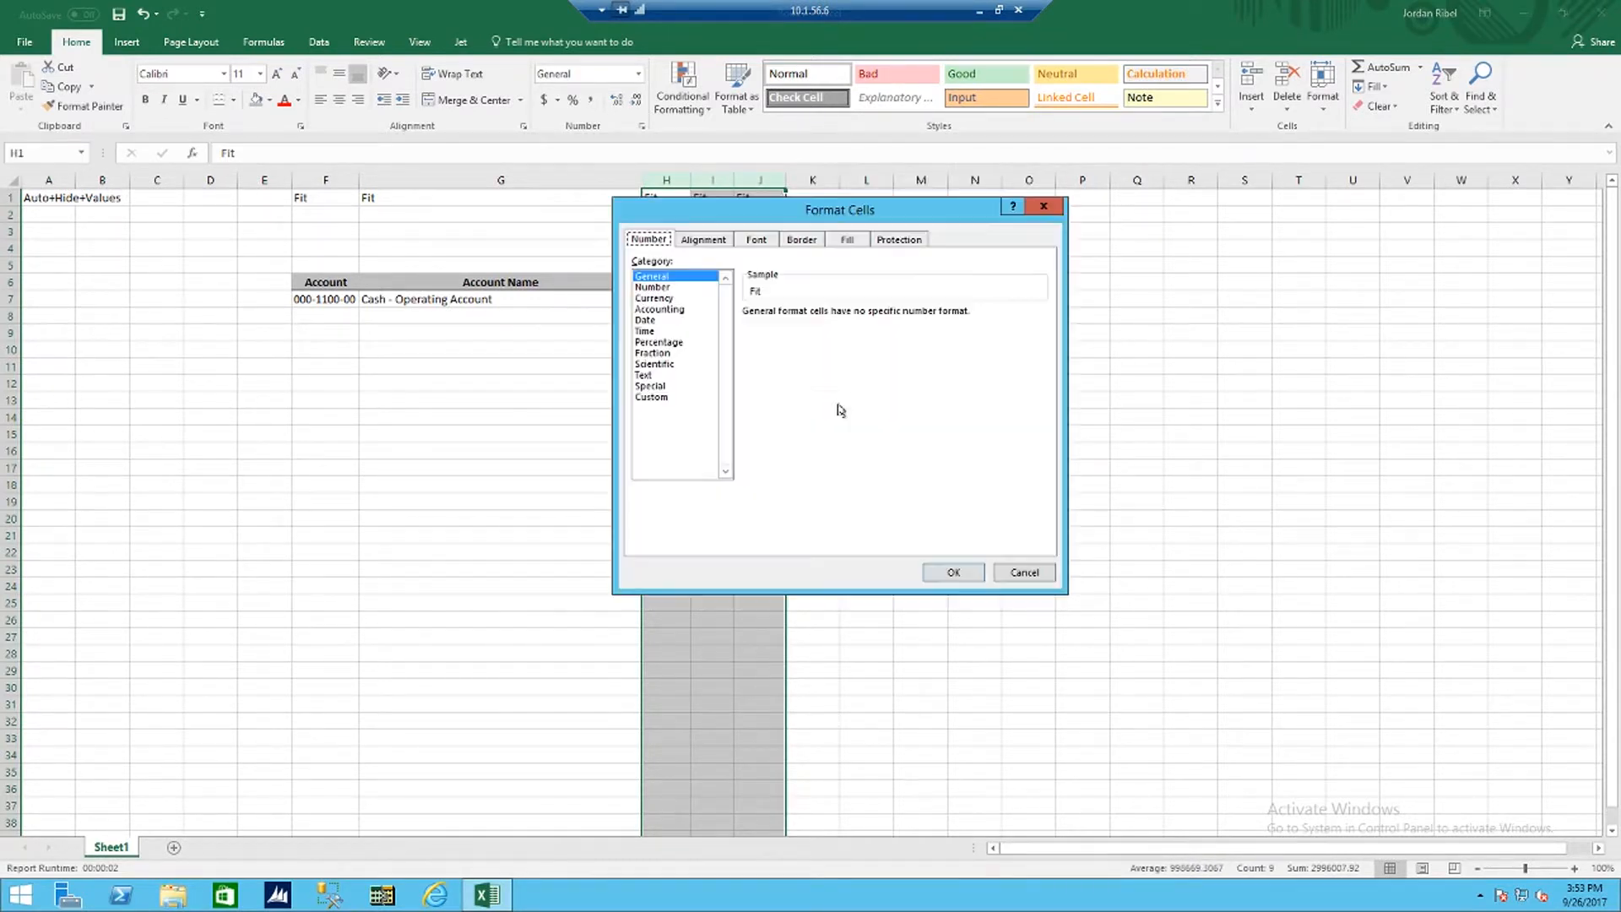
left_click(659, 298)
left_click(953, 571)
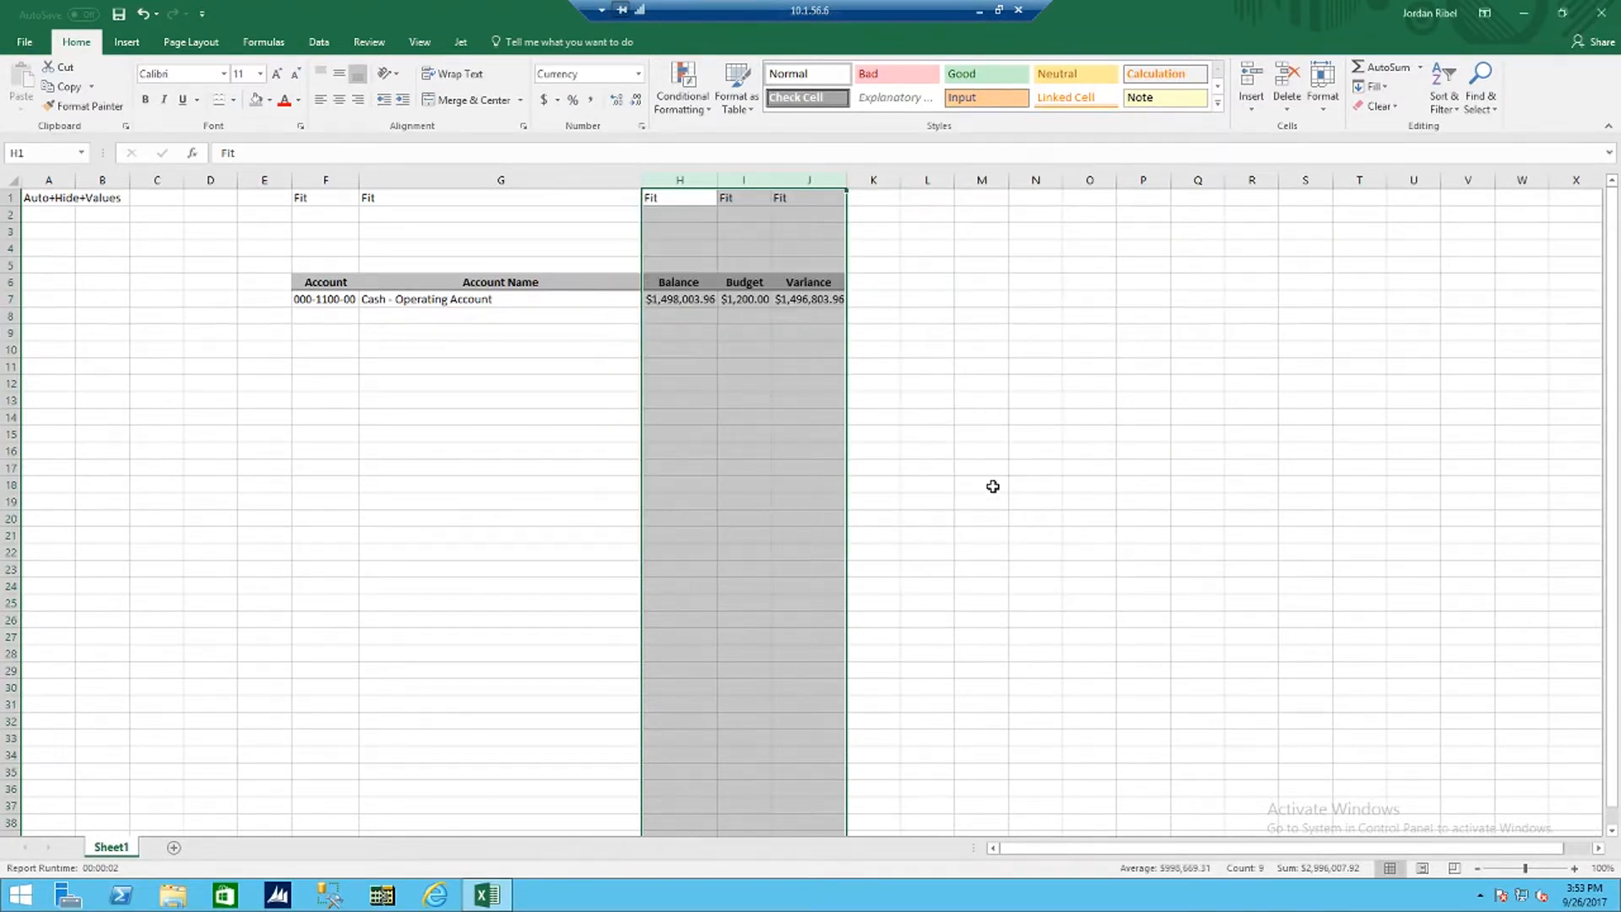
left_click(1011, 353)
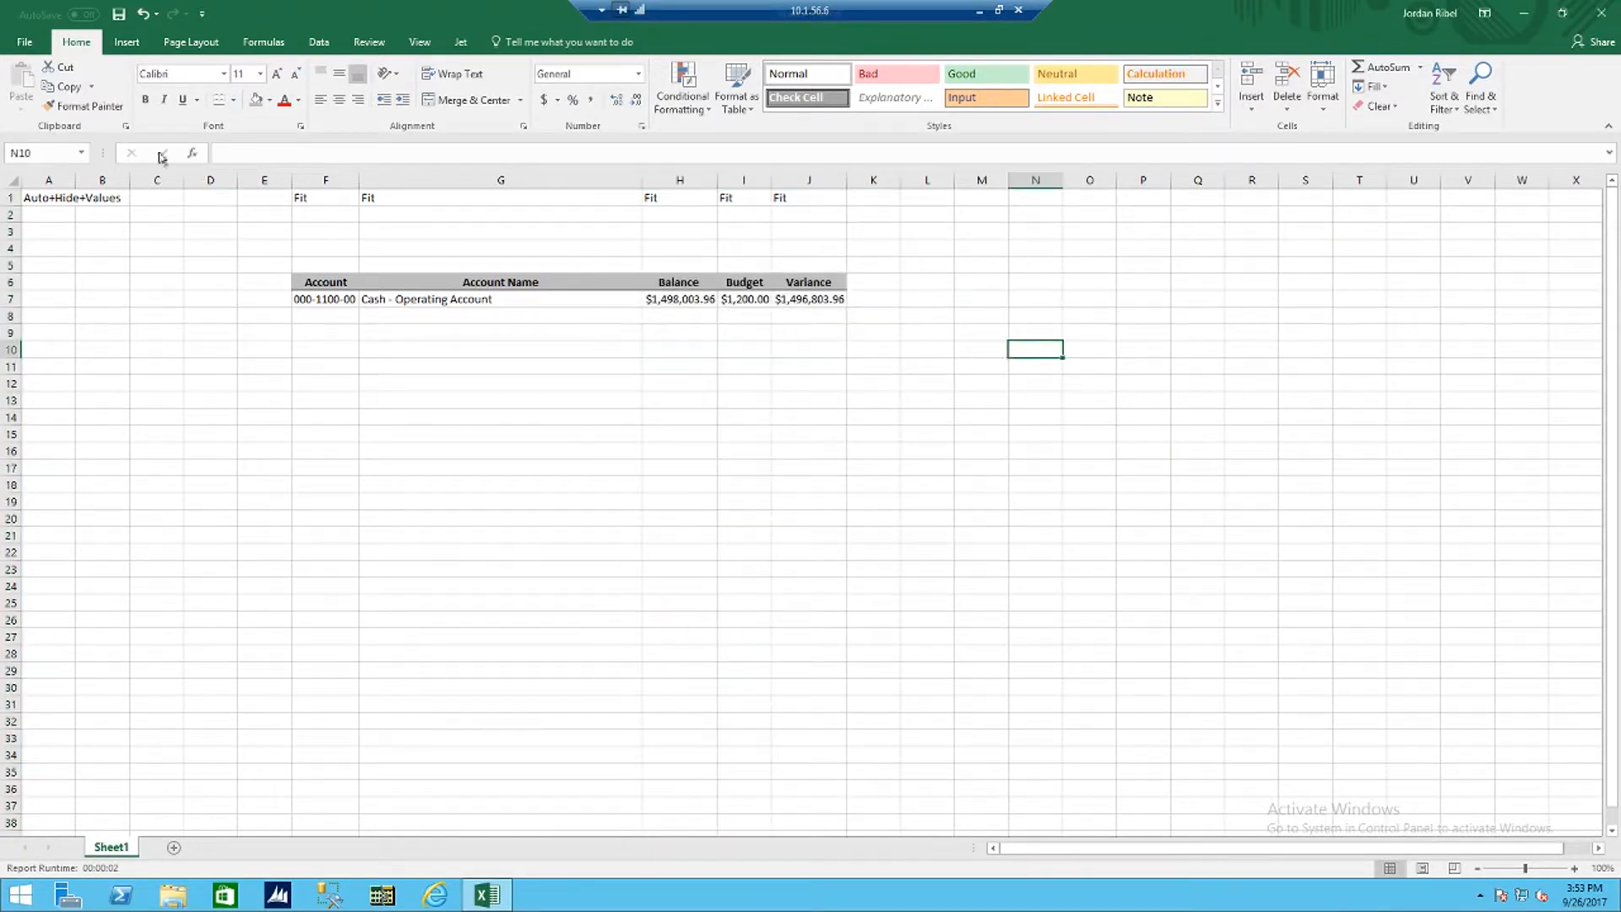
Step: Run the report to check the balance, budget and variance of all accounts, and return to Design mode
left_click(463, 42)
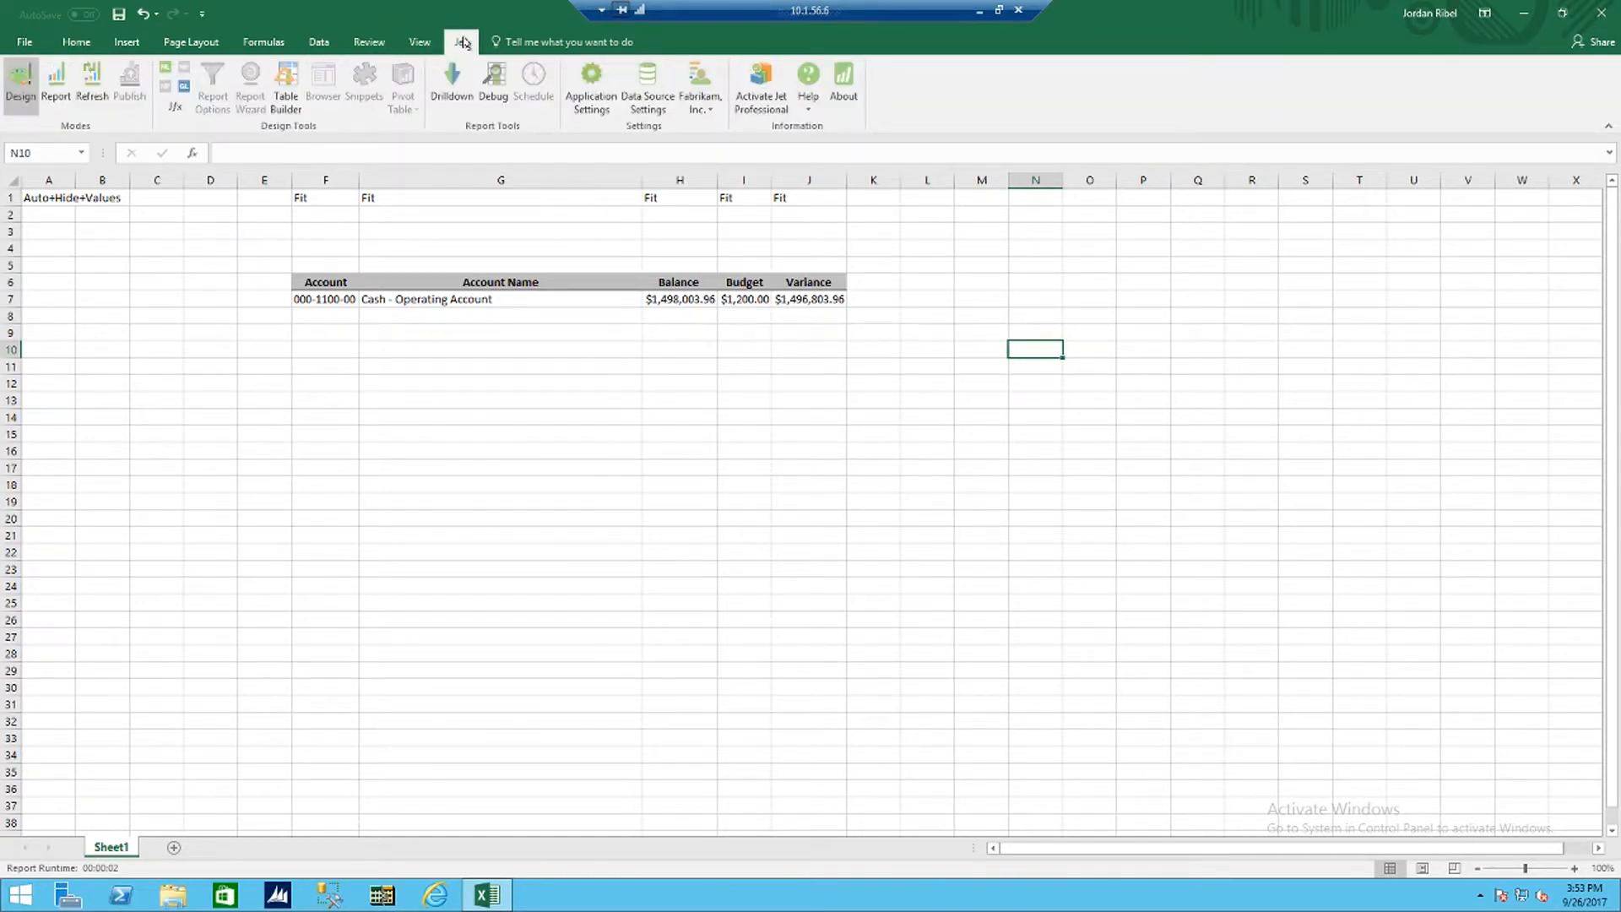
left_click(53, 83)
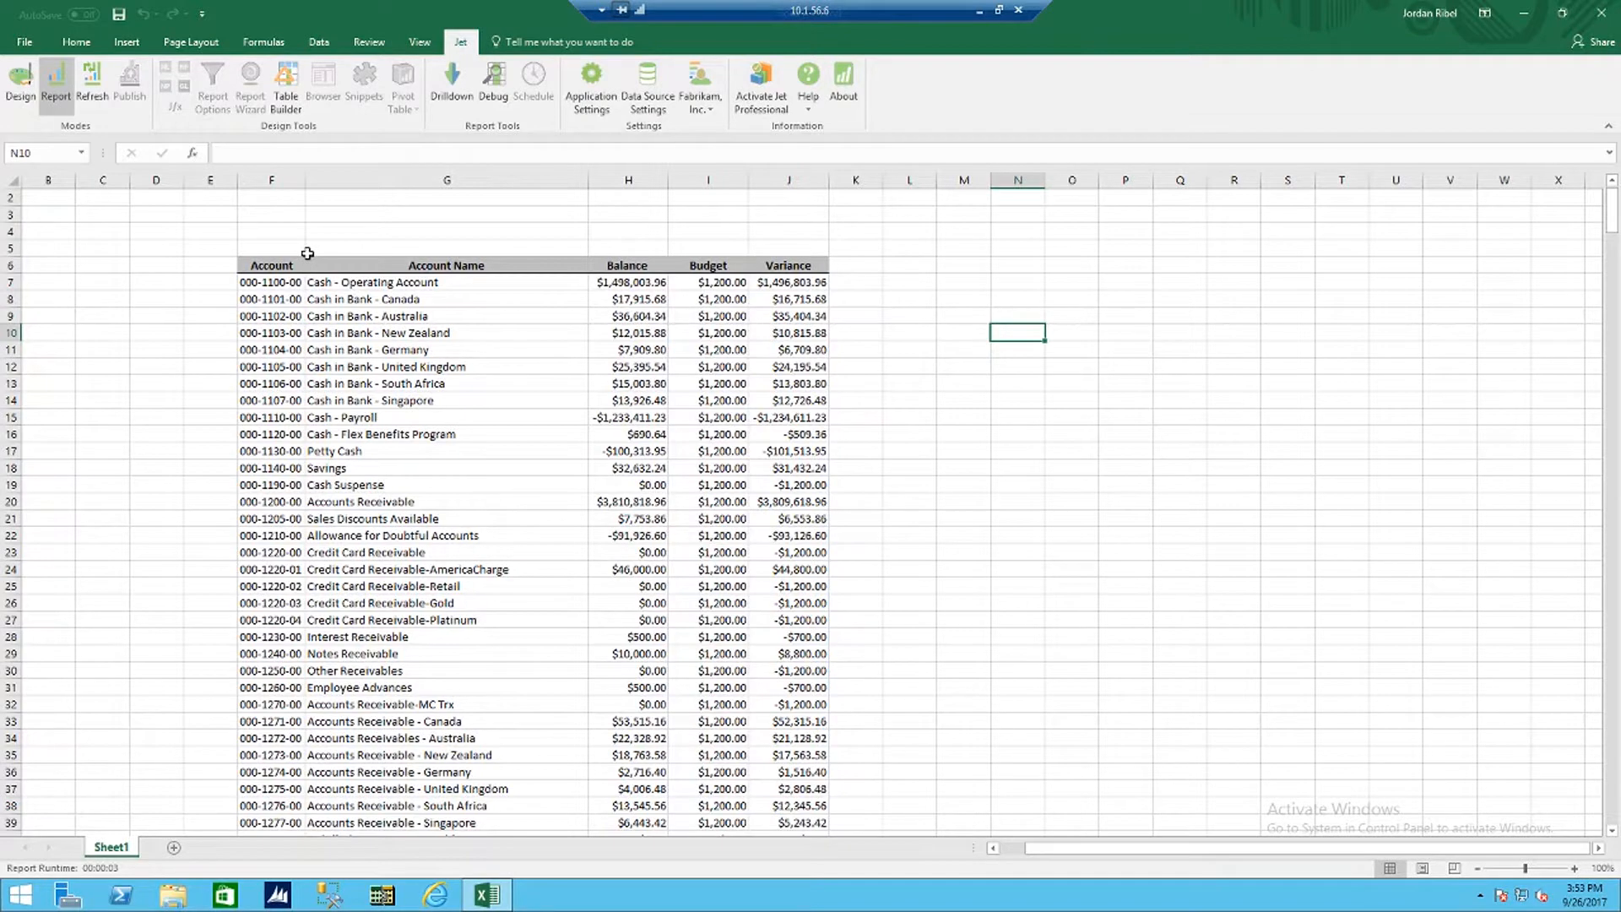
left_click(956, 380)
scroll(845, 403, "down", 9)
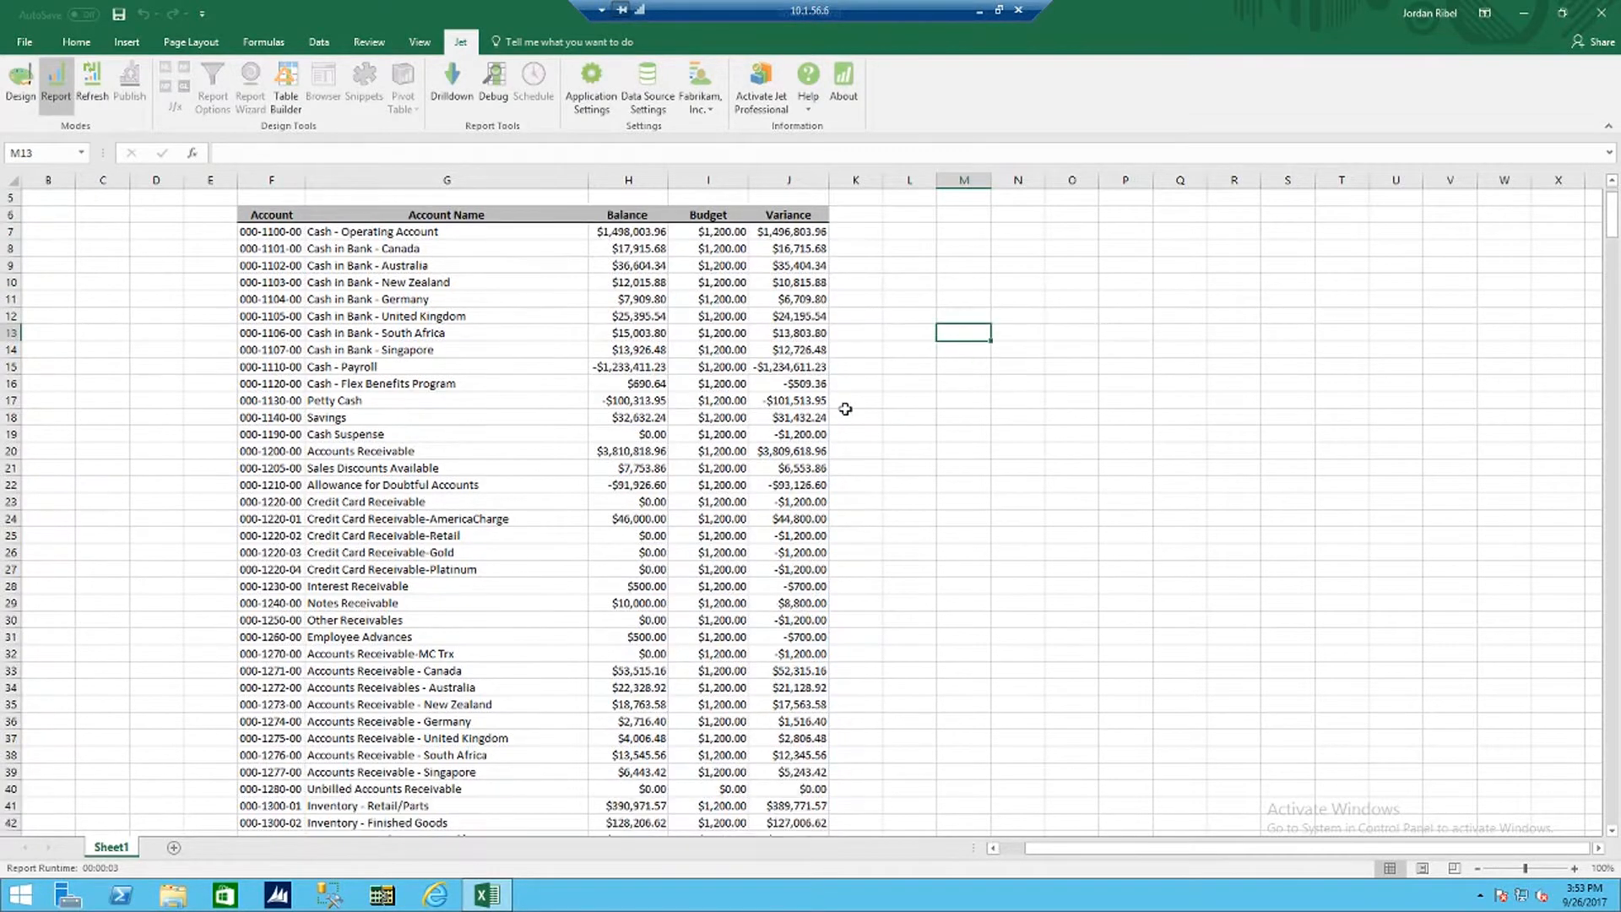
scroll(844, 405, "down", 19)
scroll(844, 405, "up", 20)
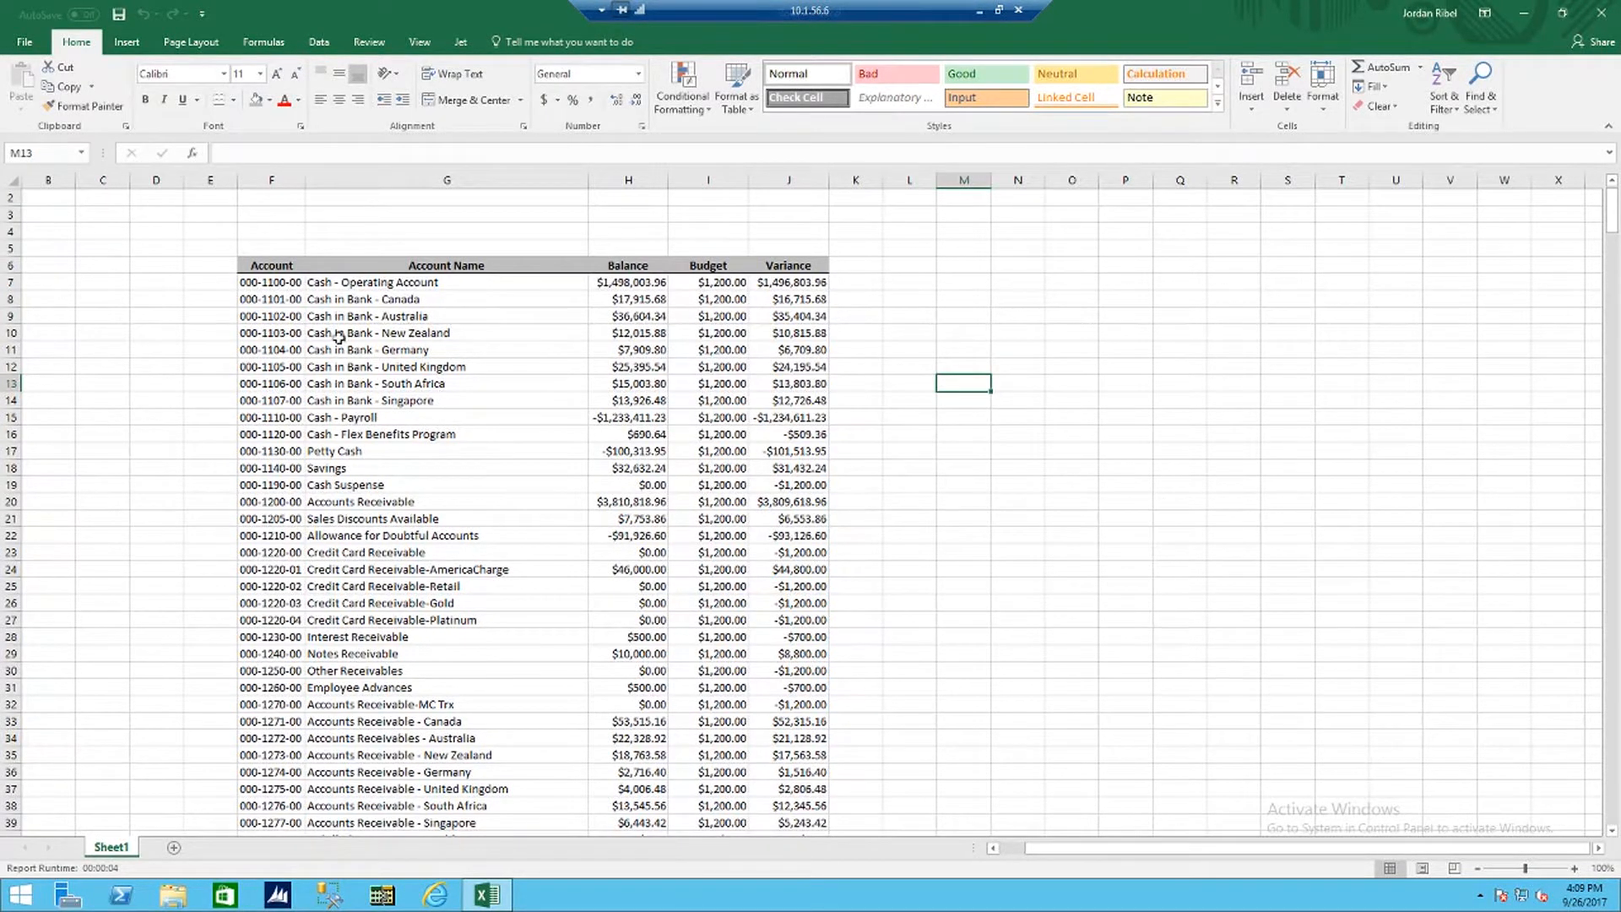
left_click(461, 42)
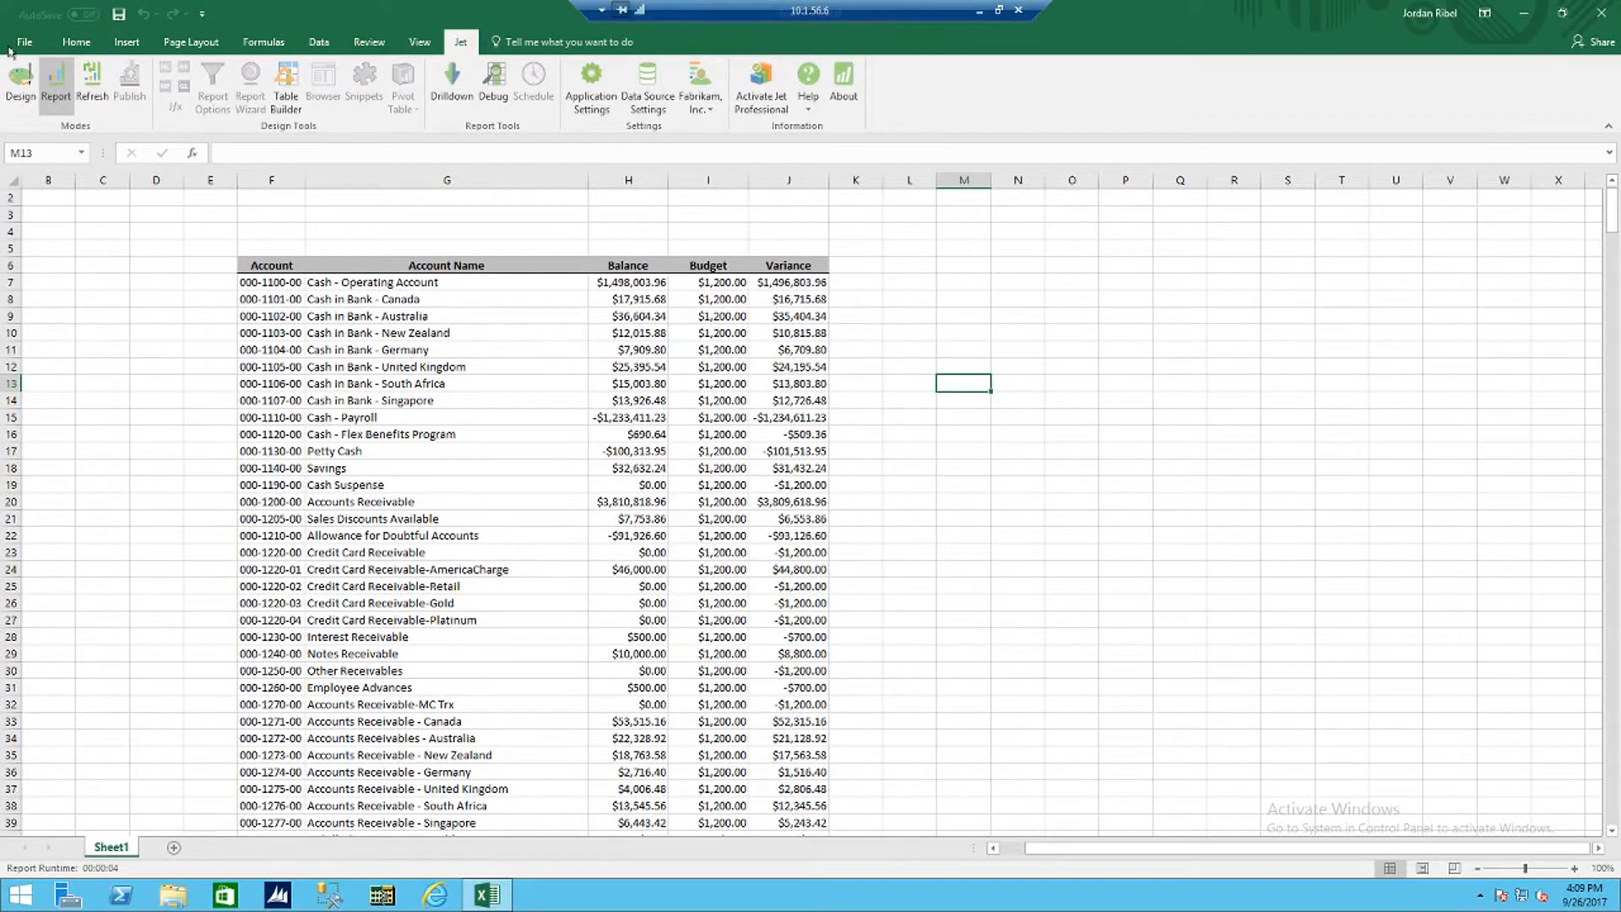
left_click(17, 78)
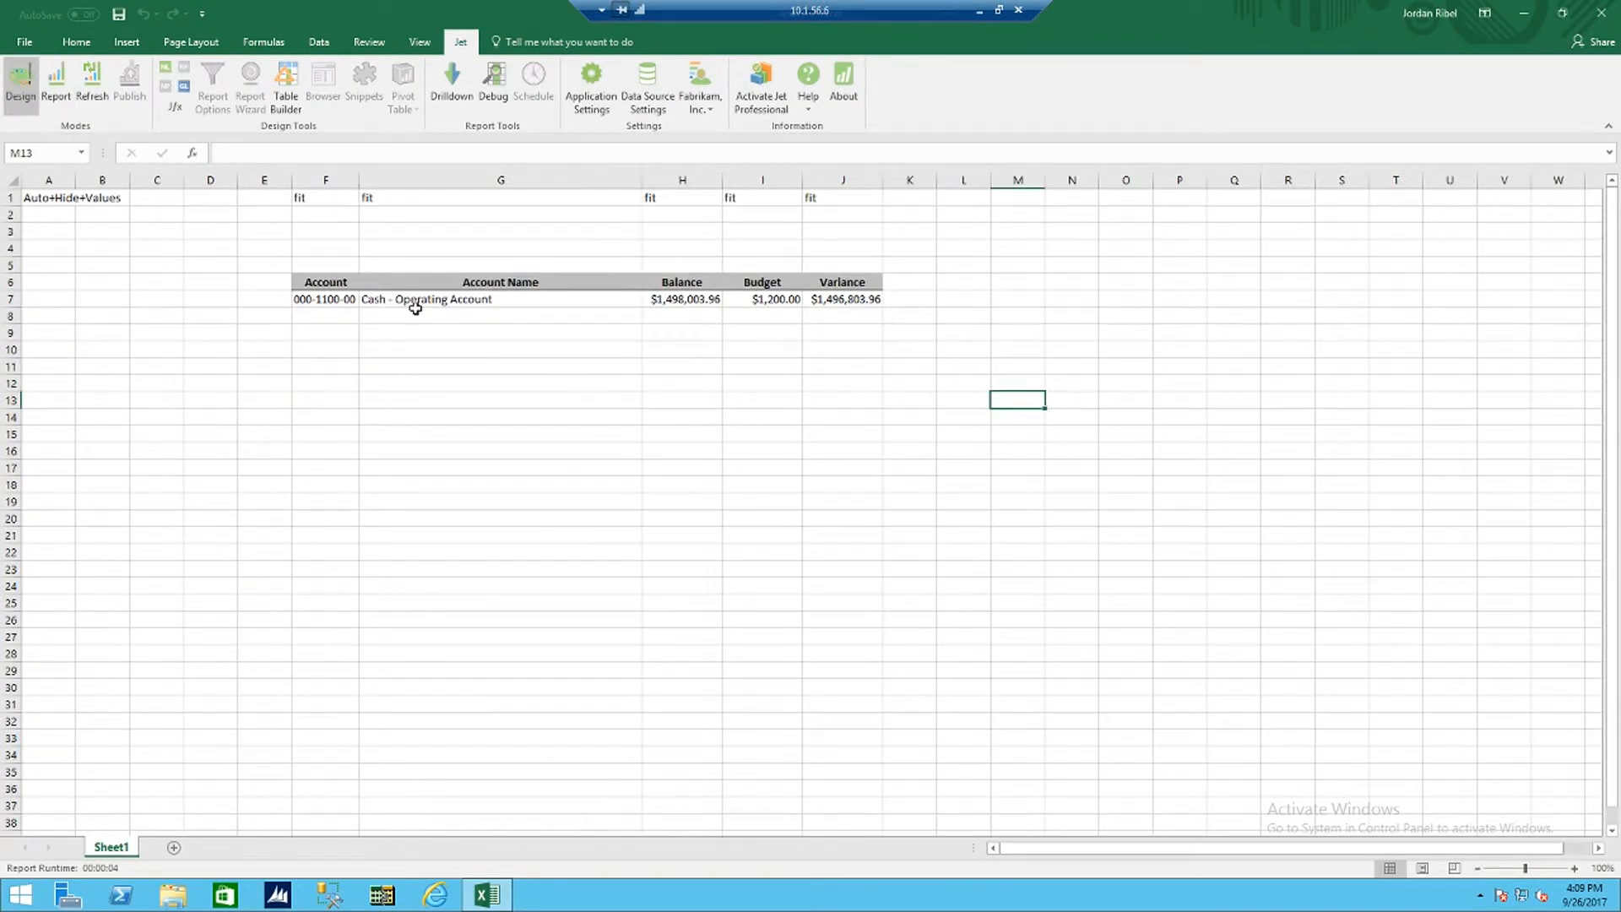
left_click(709, 298)
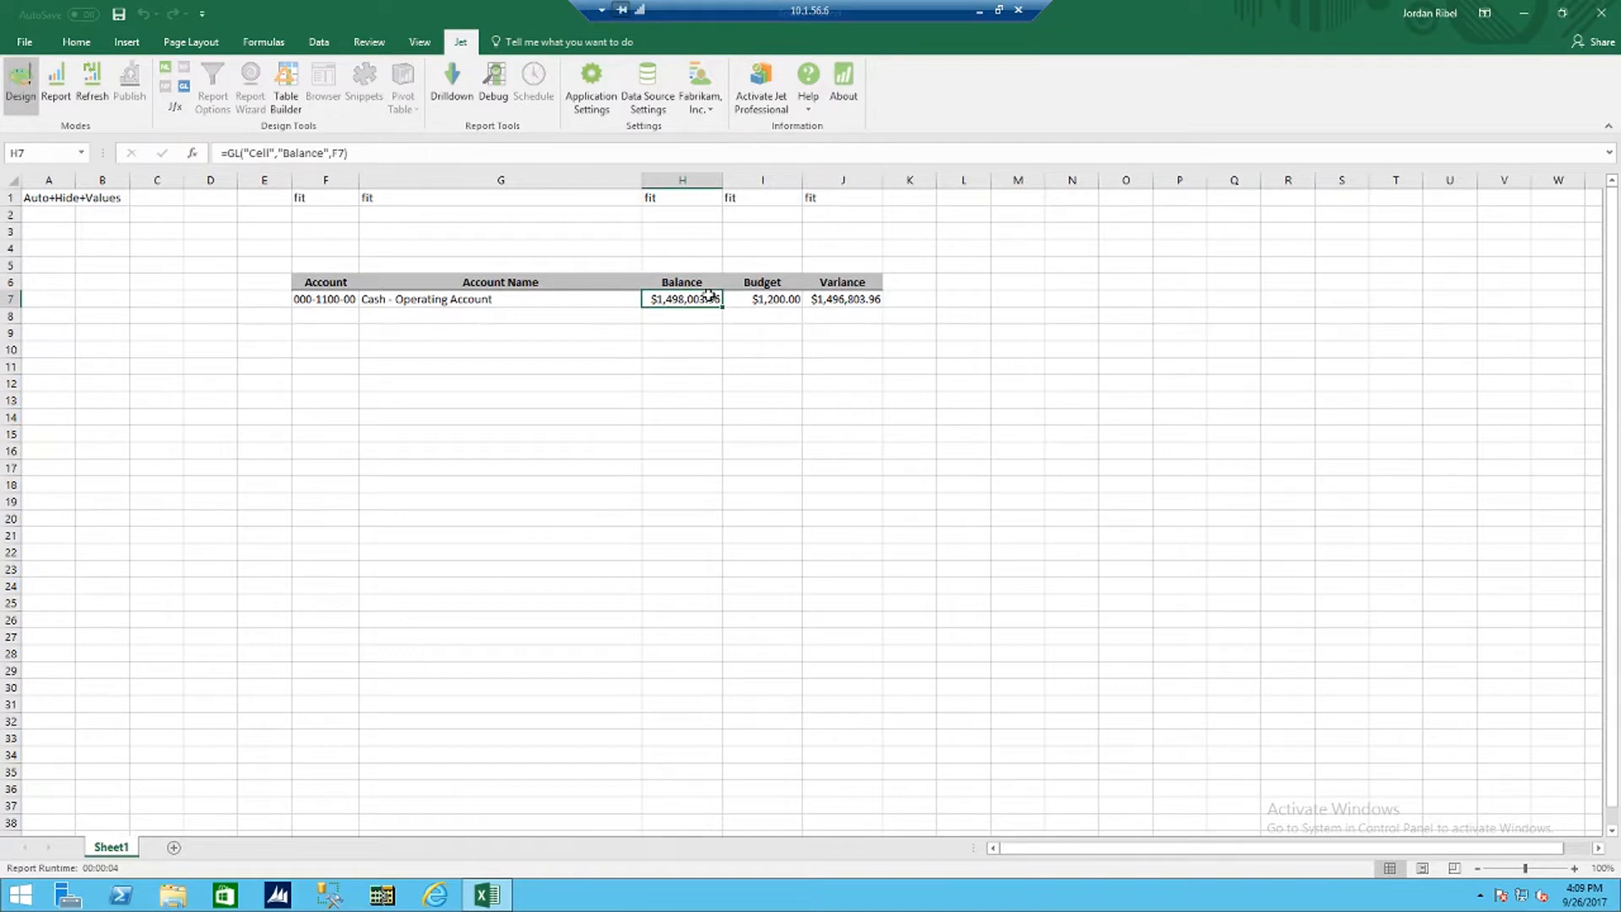
left_click(189, 89)
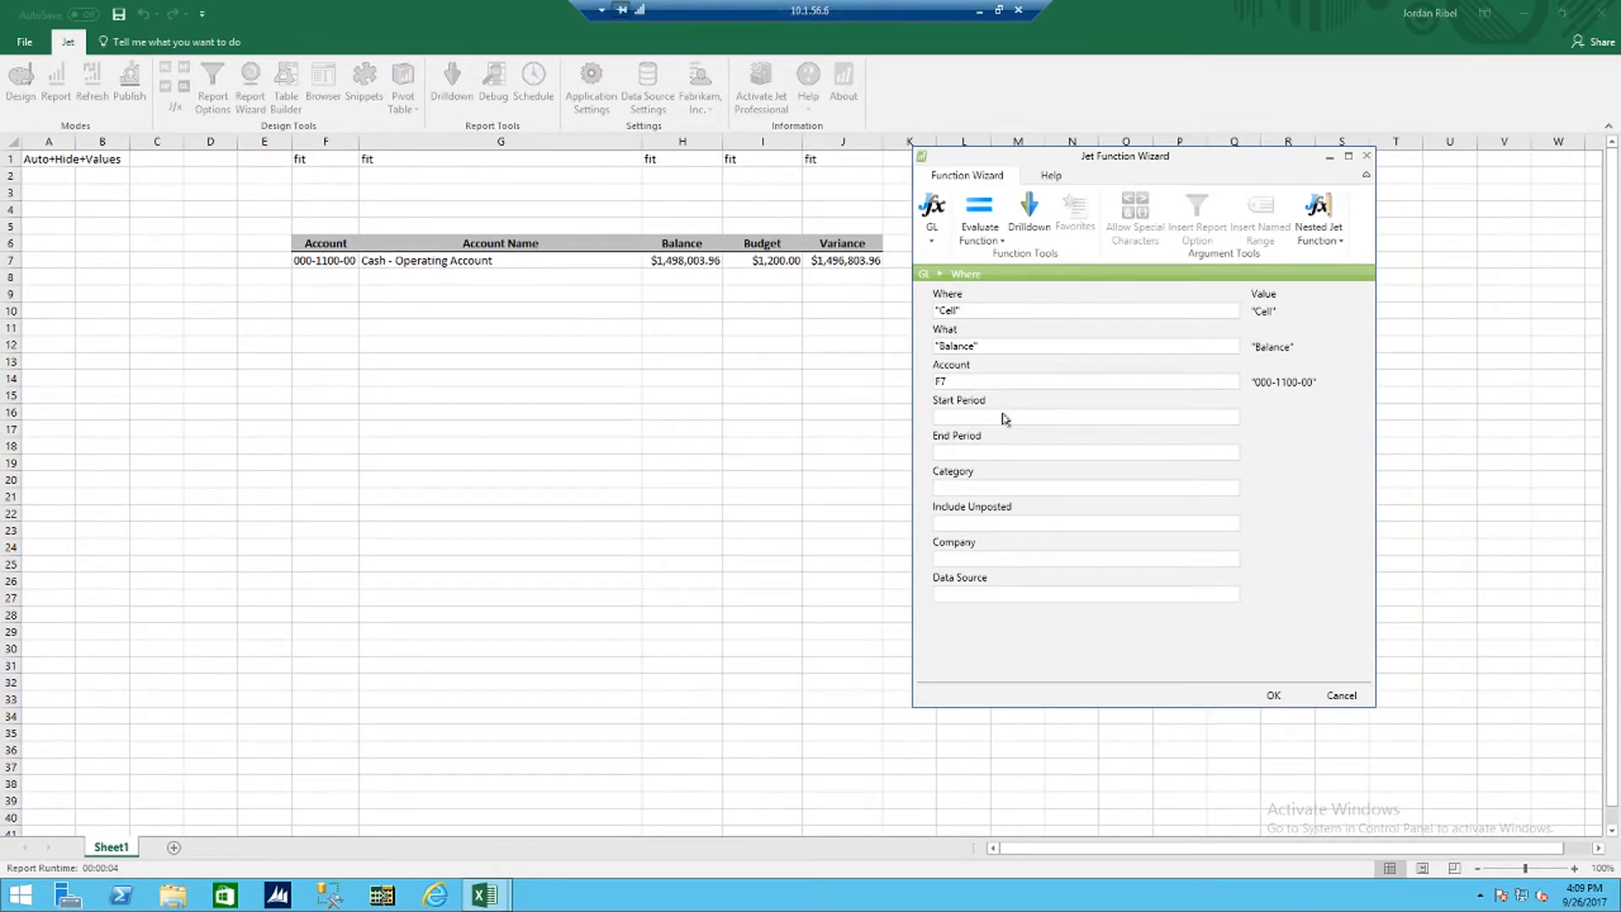
left_click(1006, 417)
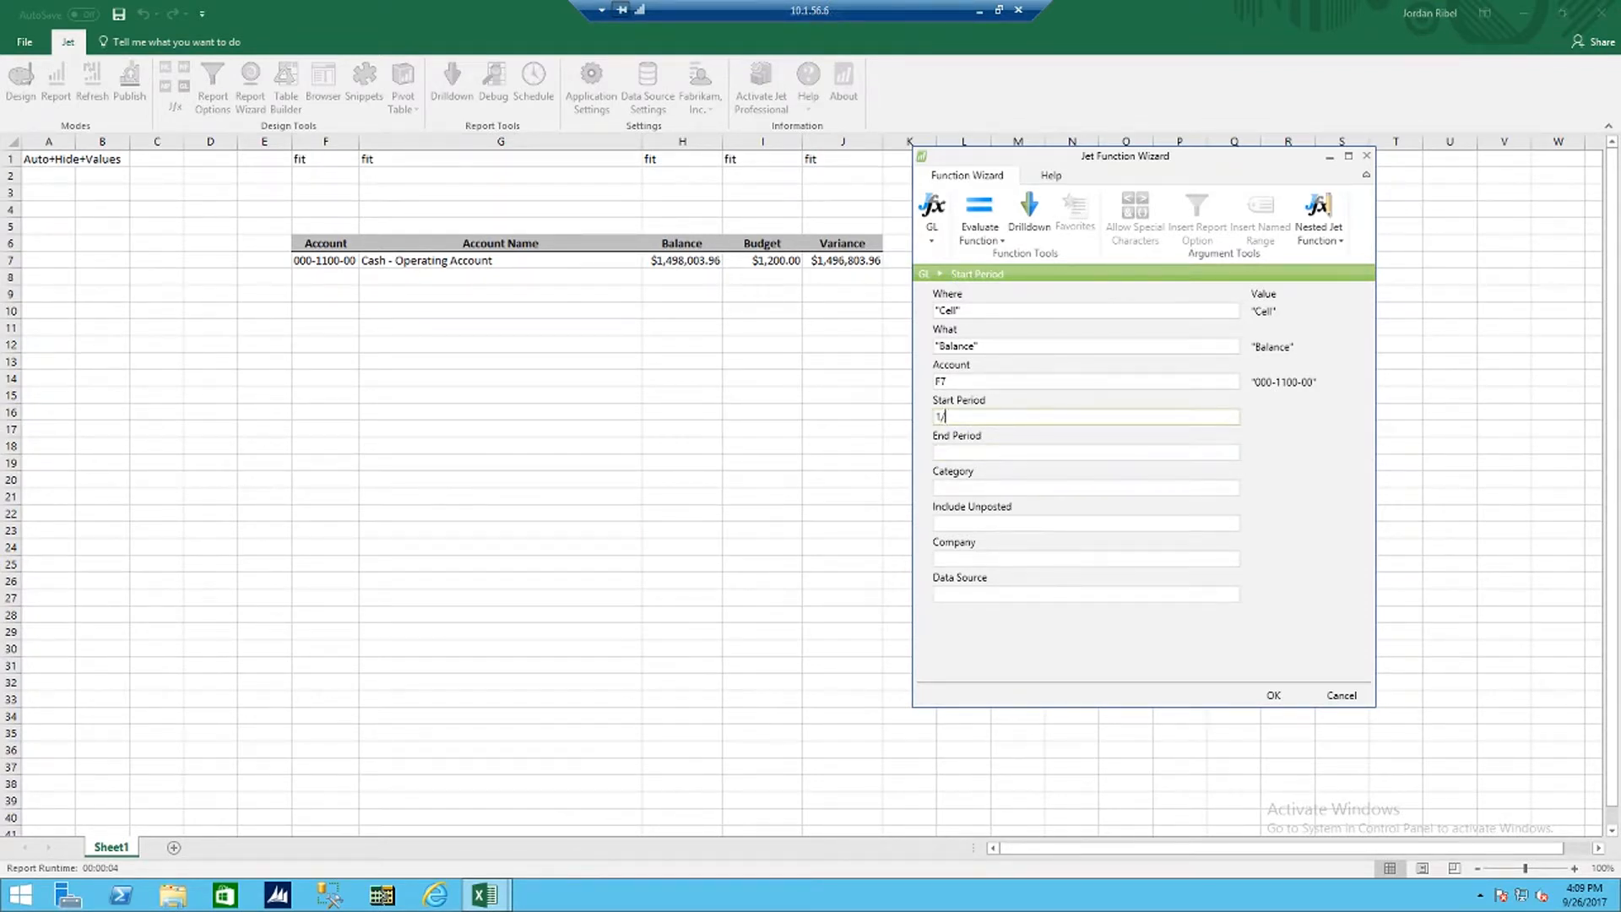
type("1/1/16")
key("Tab")
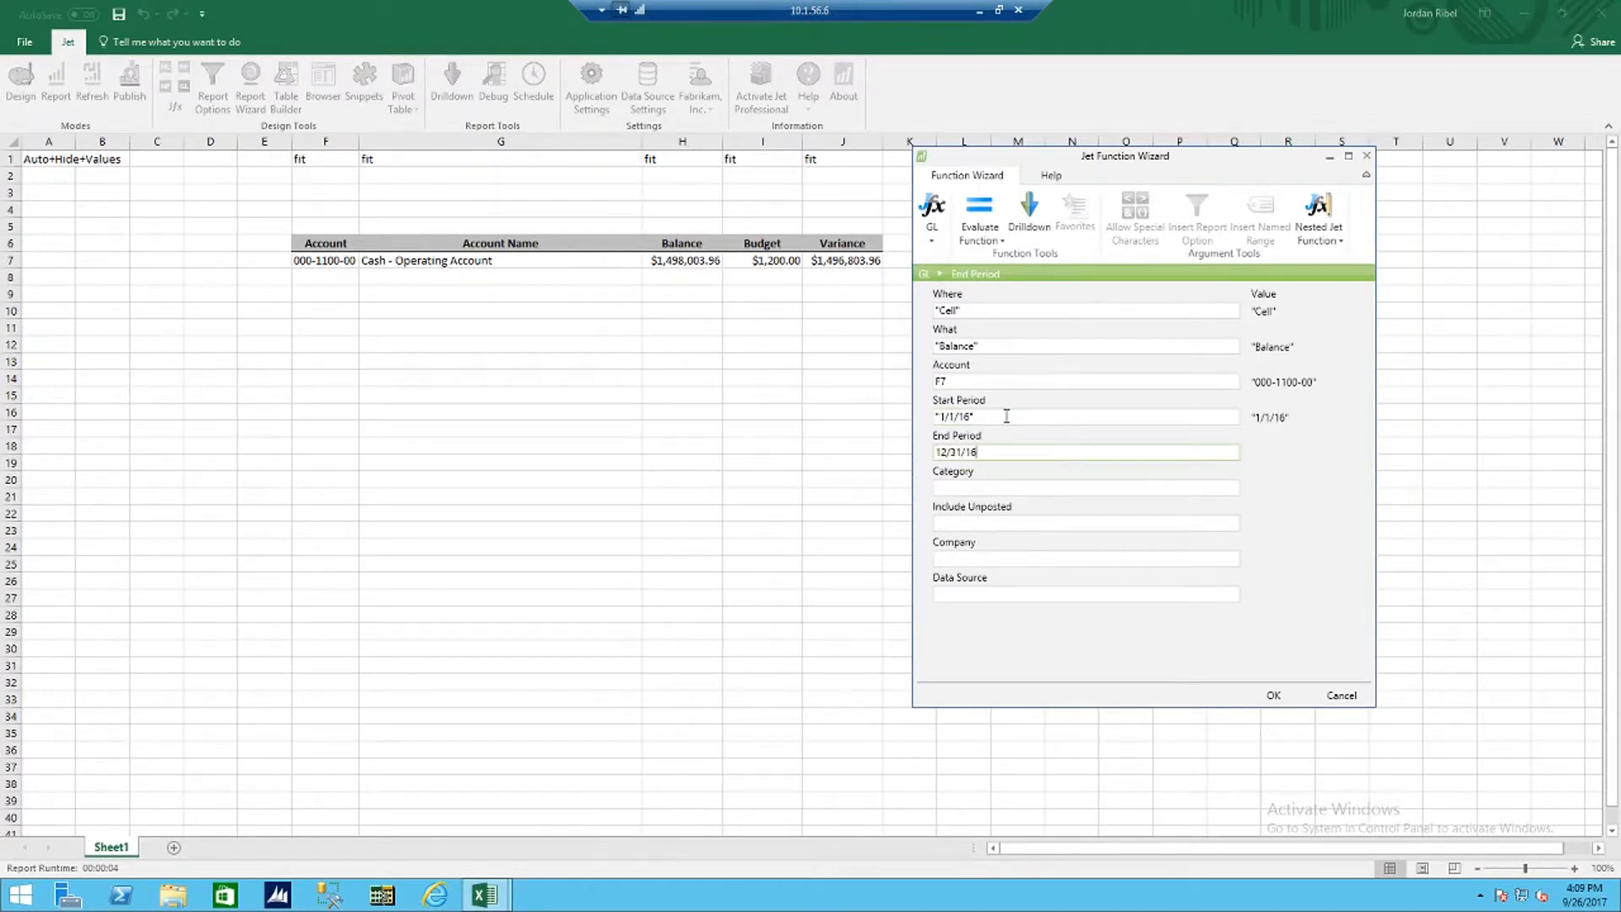
key("Tab")
left_click(1007, 415)
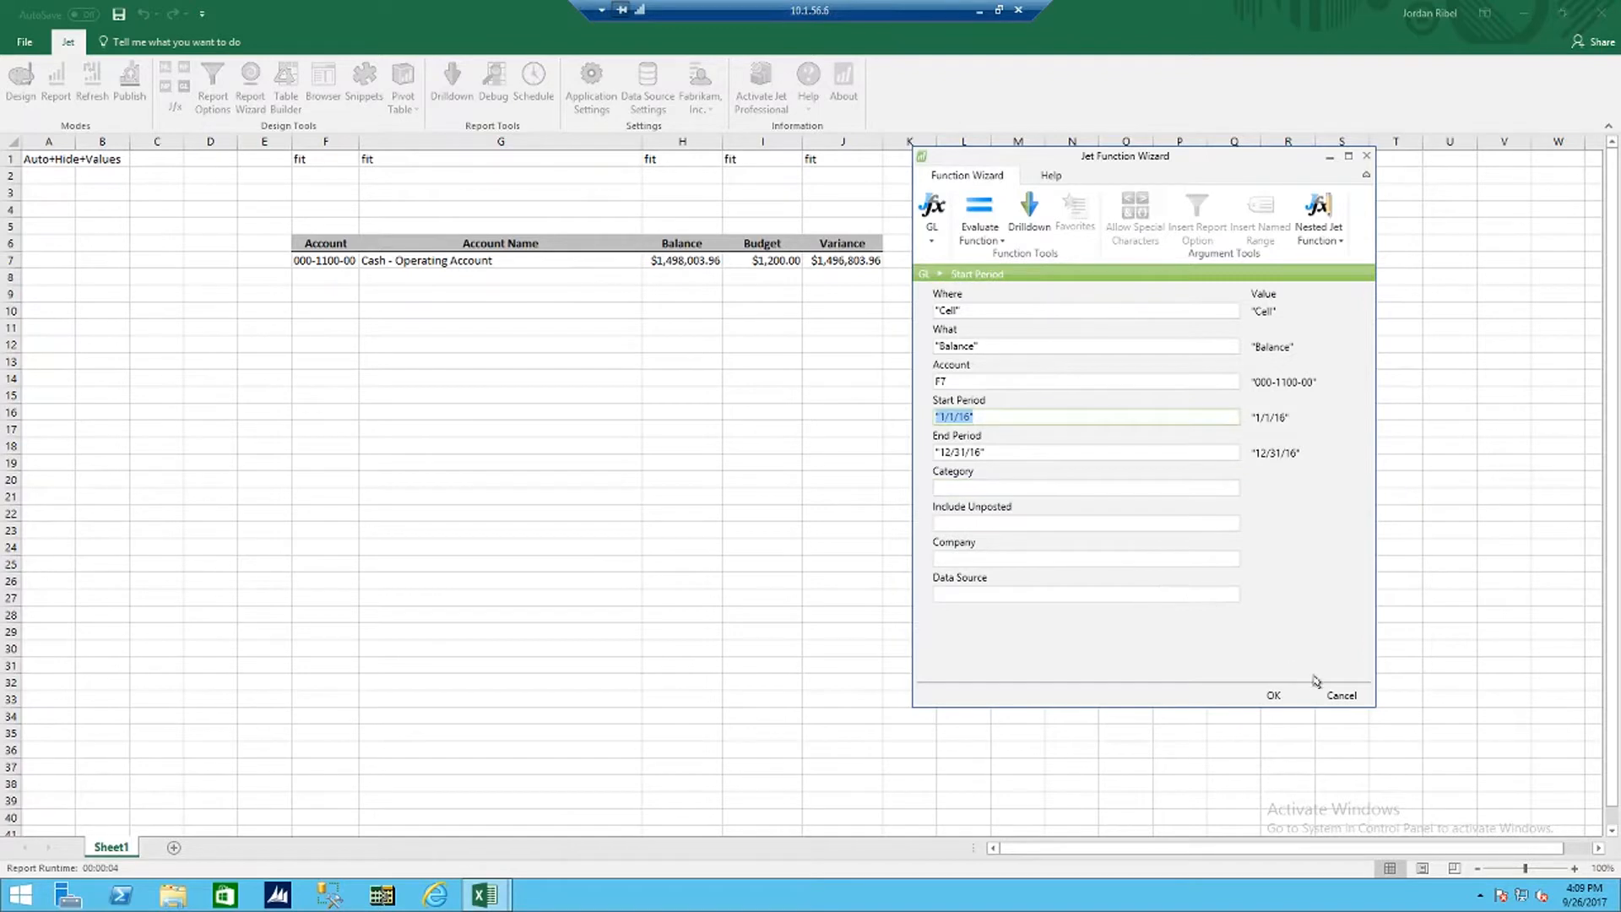
key("Delete")
key("Tab")
key("Delete")
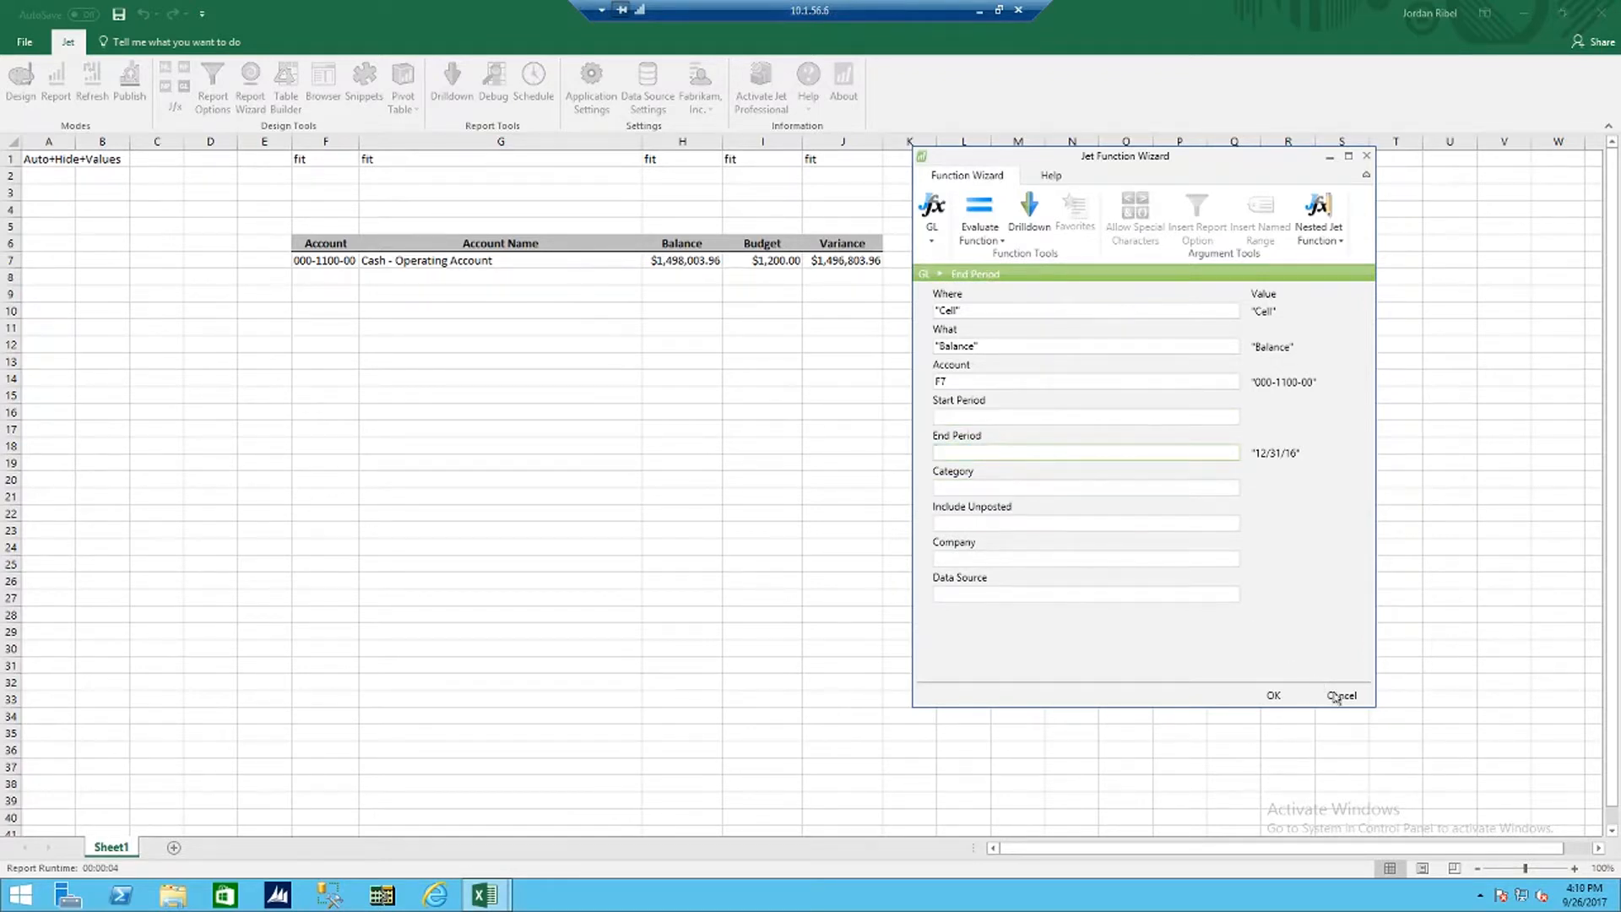
left_click(1341, 693)
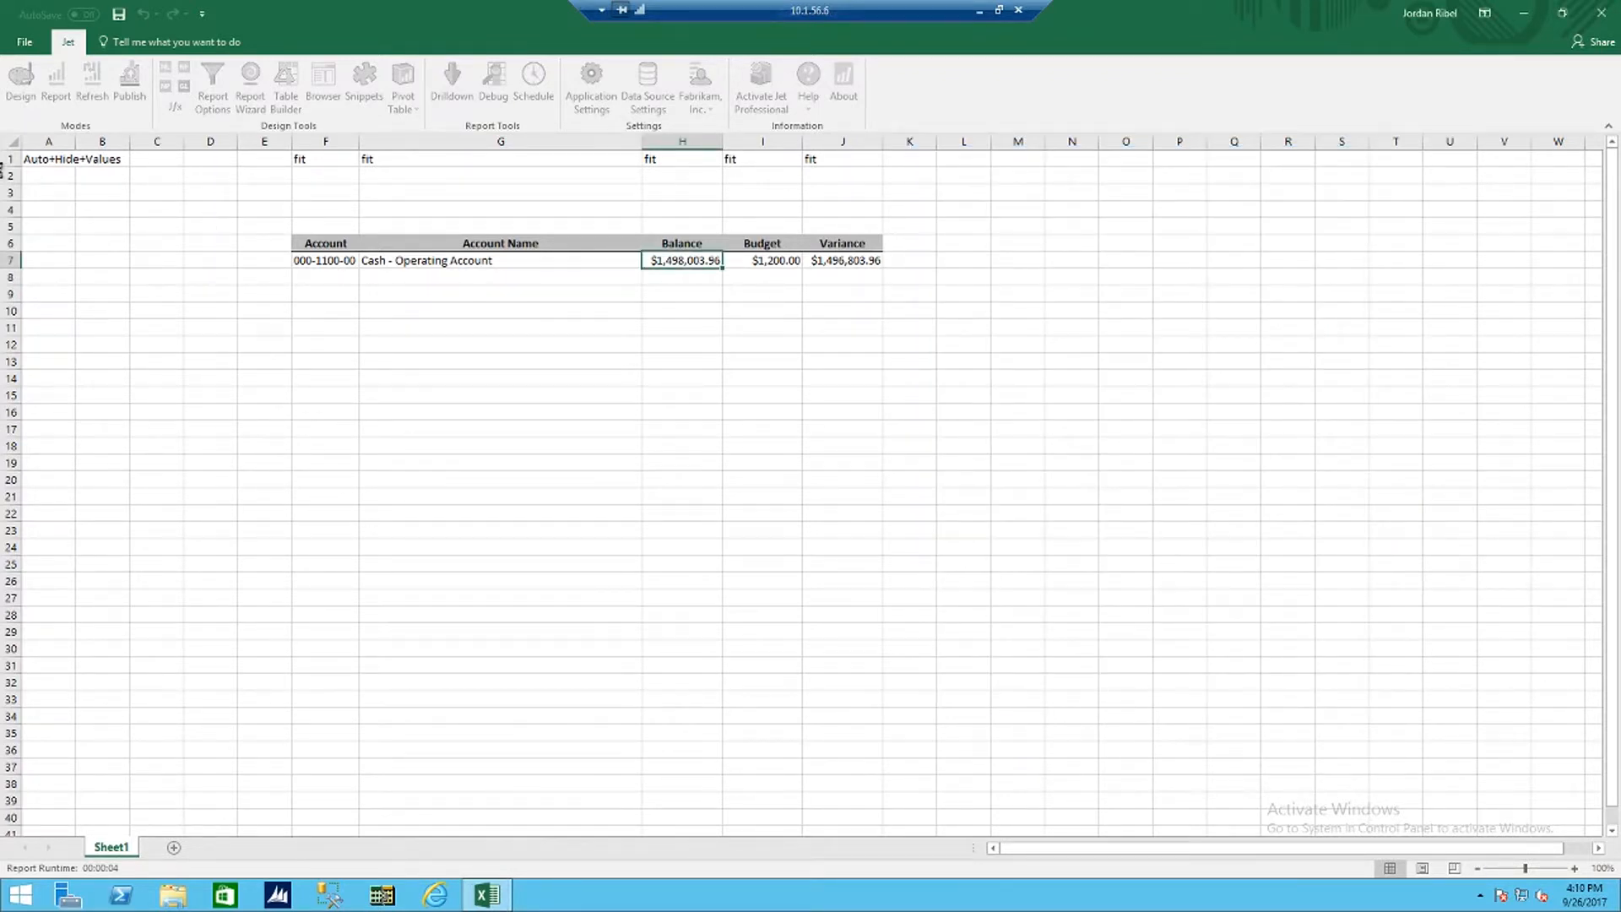
Step: Enter the label Start Date with 1/1/2016 in B3:C3 and End Date with 12/31/2016 in B4:C4
left_click(100, 229)
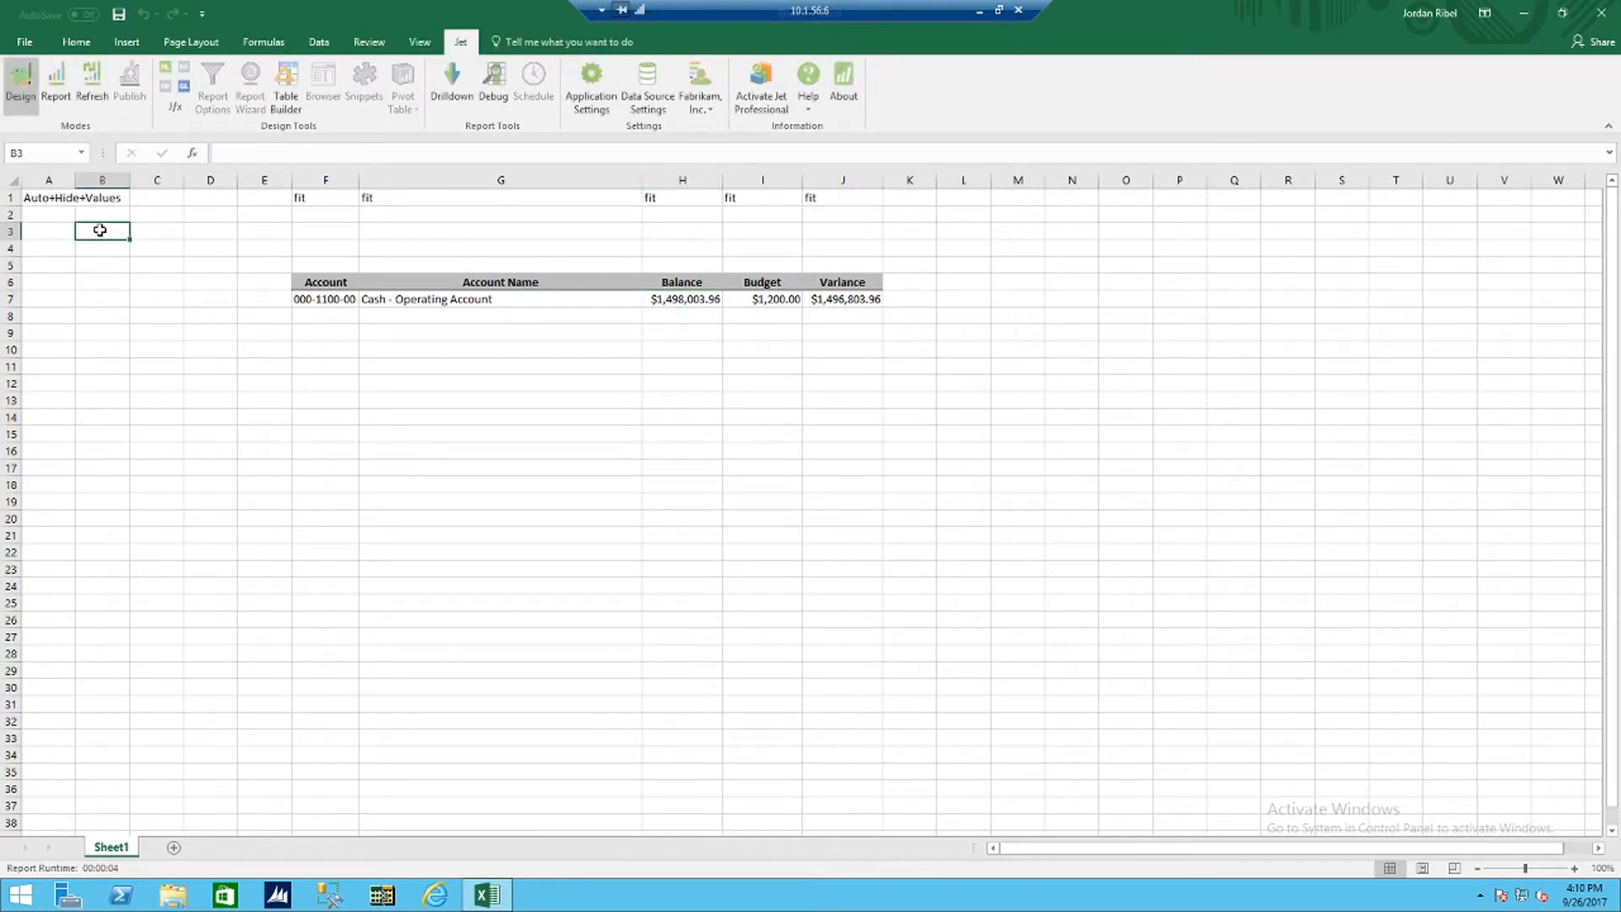
type("Start")
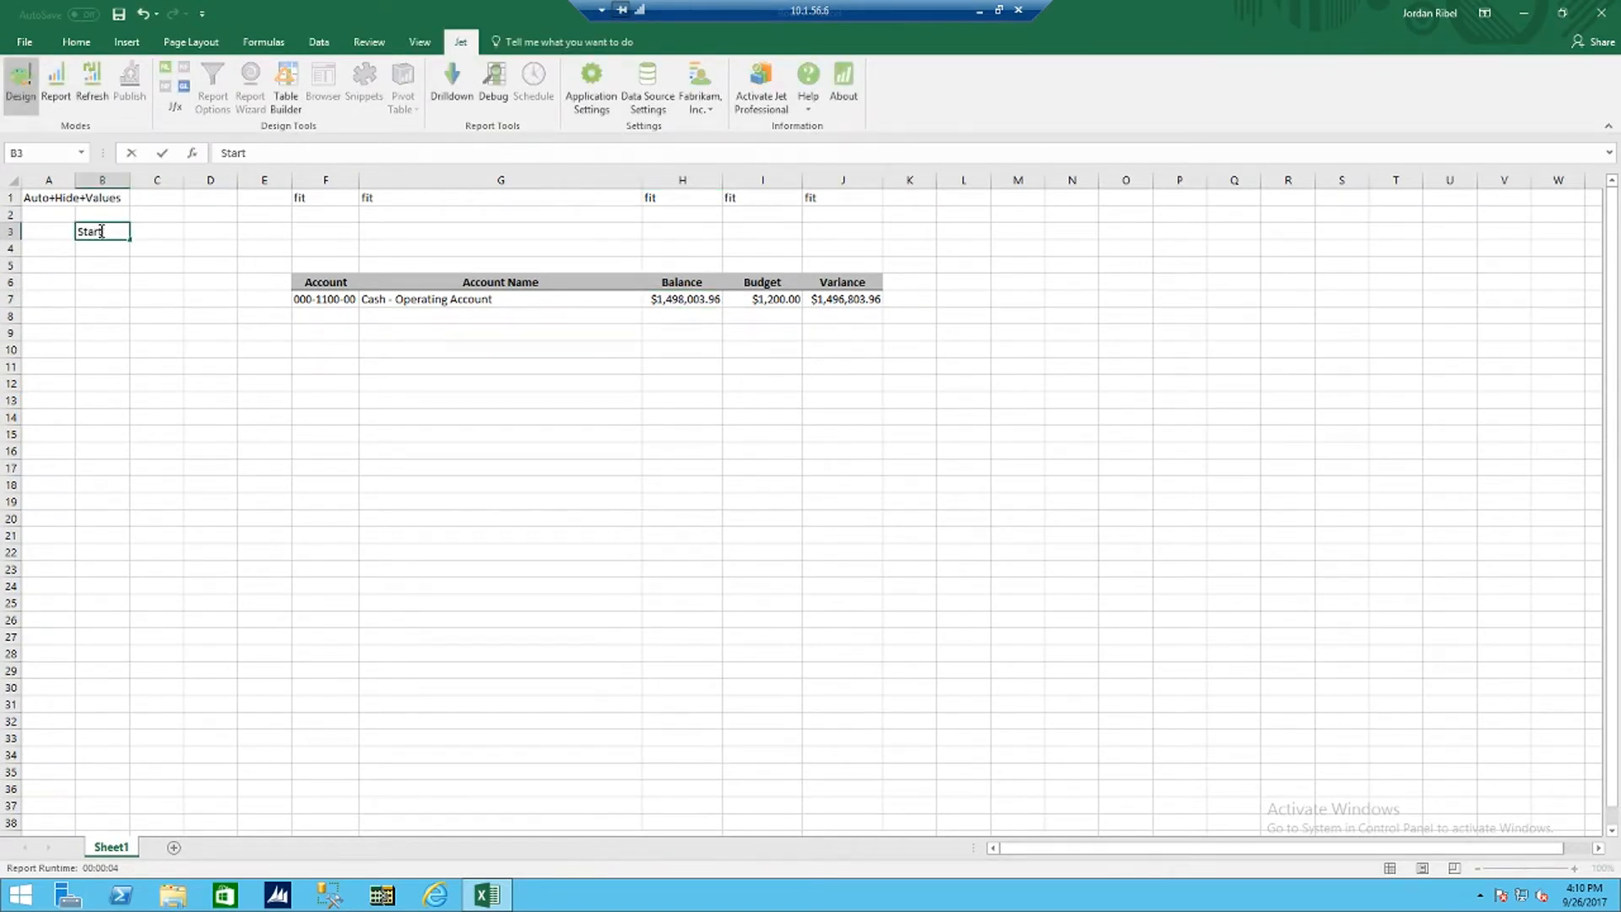
type(" Date")
key("Tab")
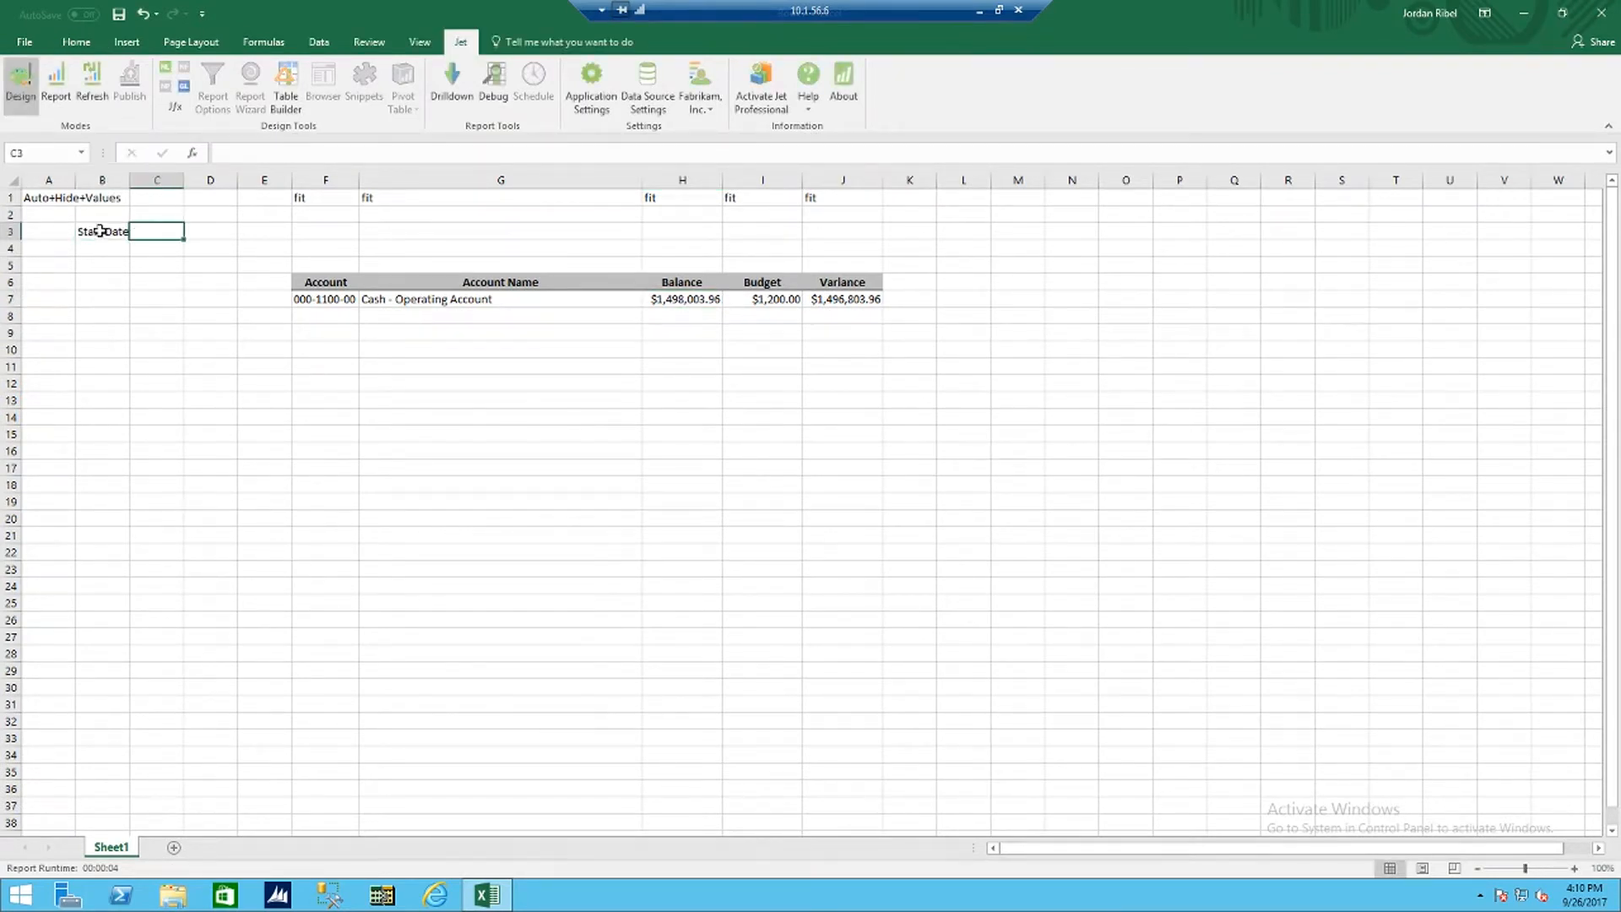
type("1/1/2016")
key("Return")
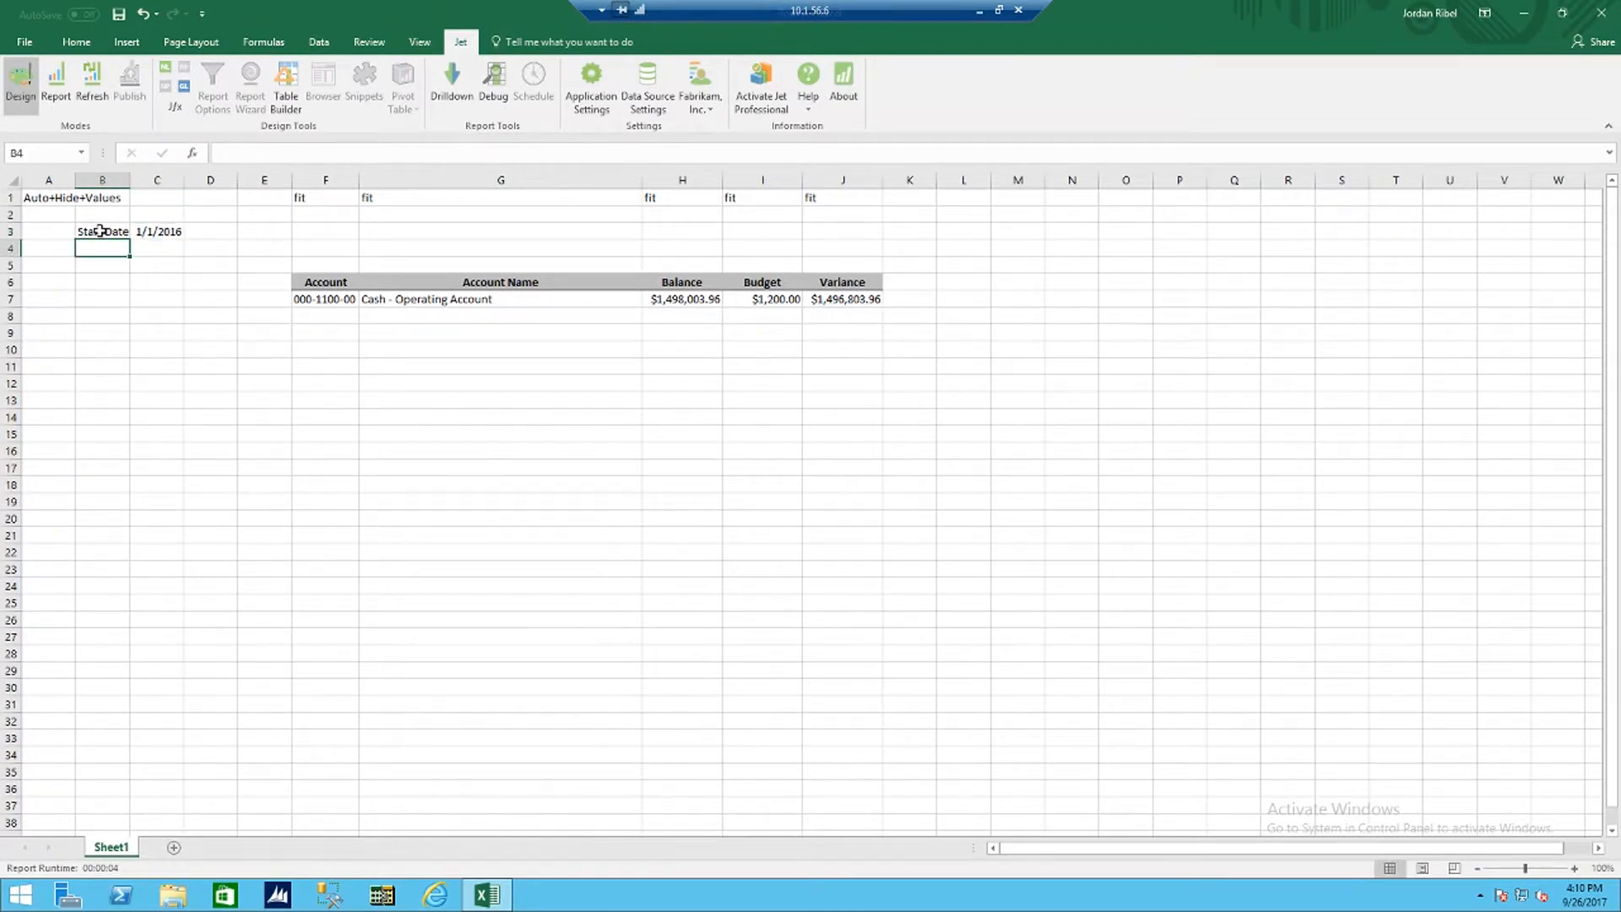
type("End Date")
key("Tab")
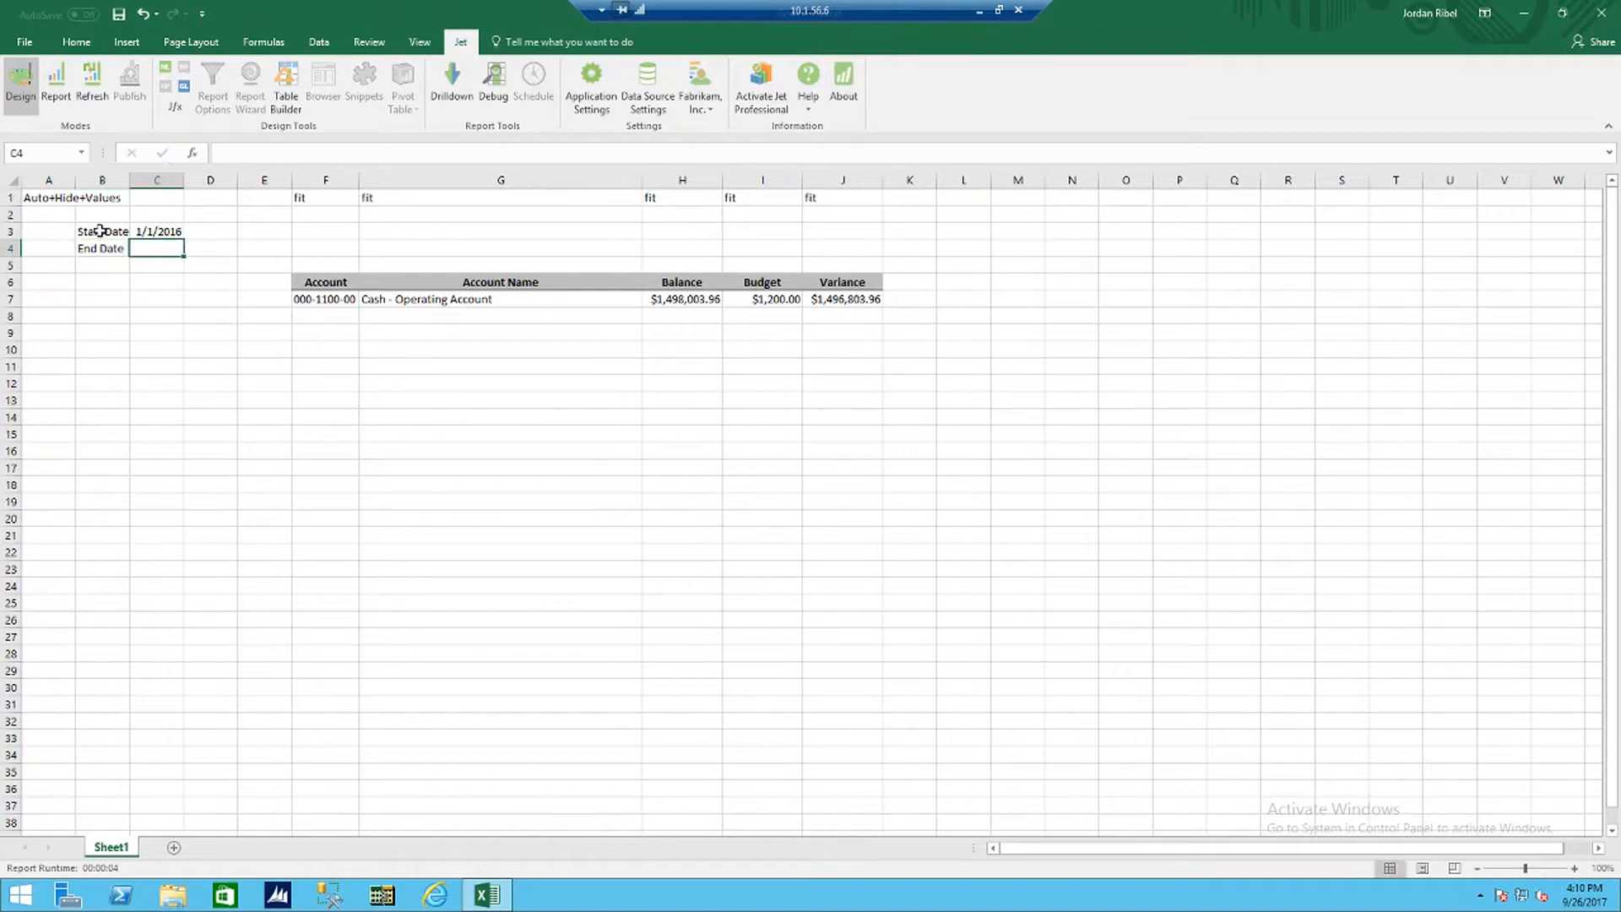
type("12/31/2016")
key("Tab")
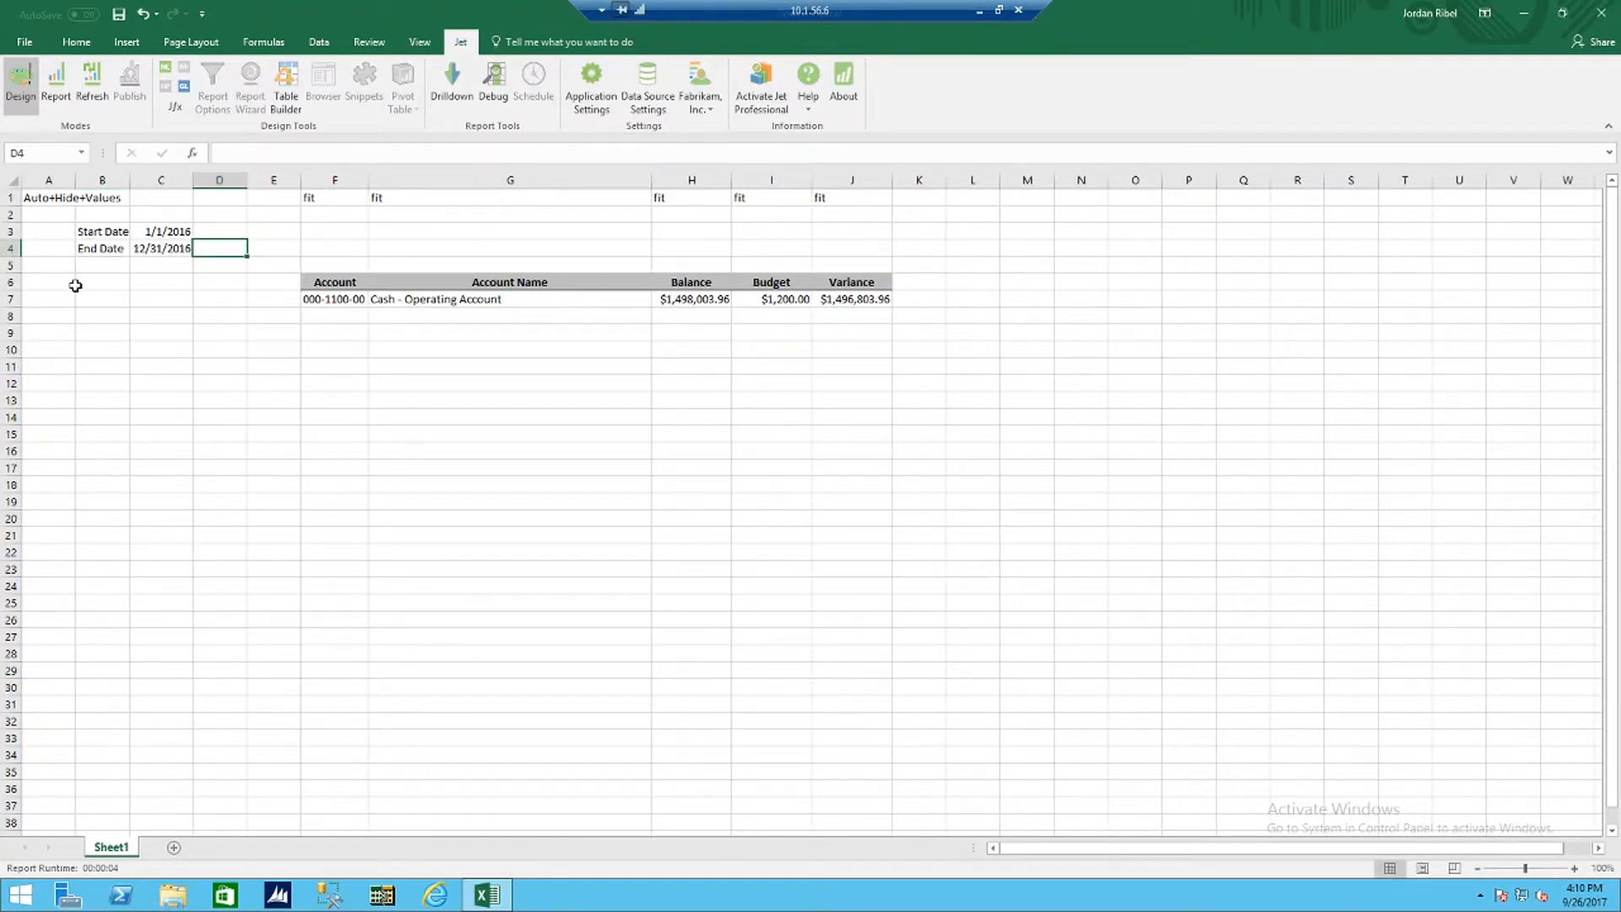
Step: Edit the GL function in cell H7 so Start Period references C3 and End Period references C4
left_click(683, 302)
left_click(183, 87)
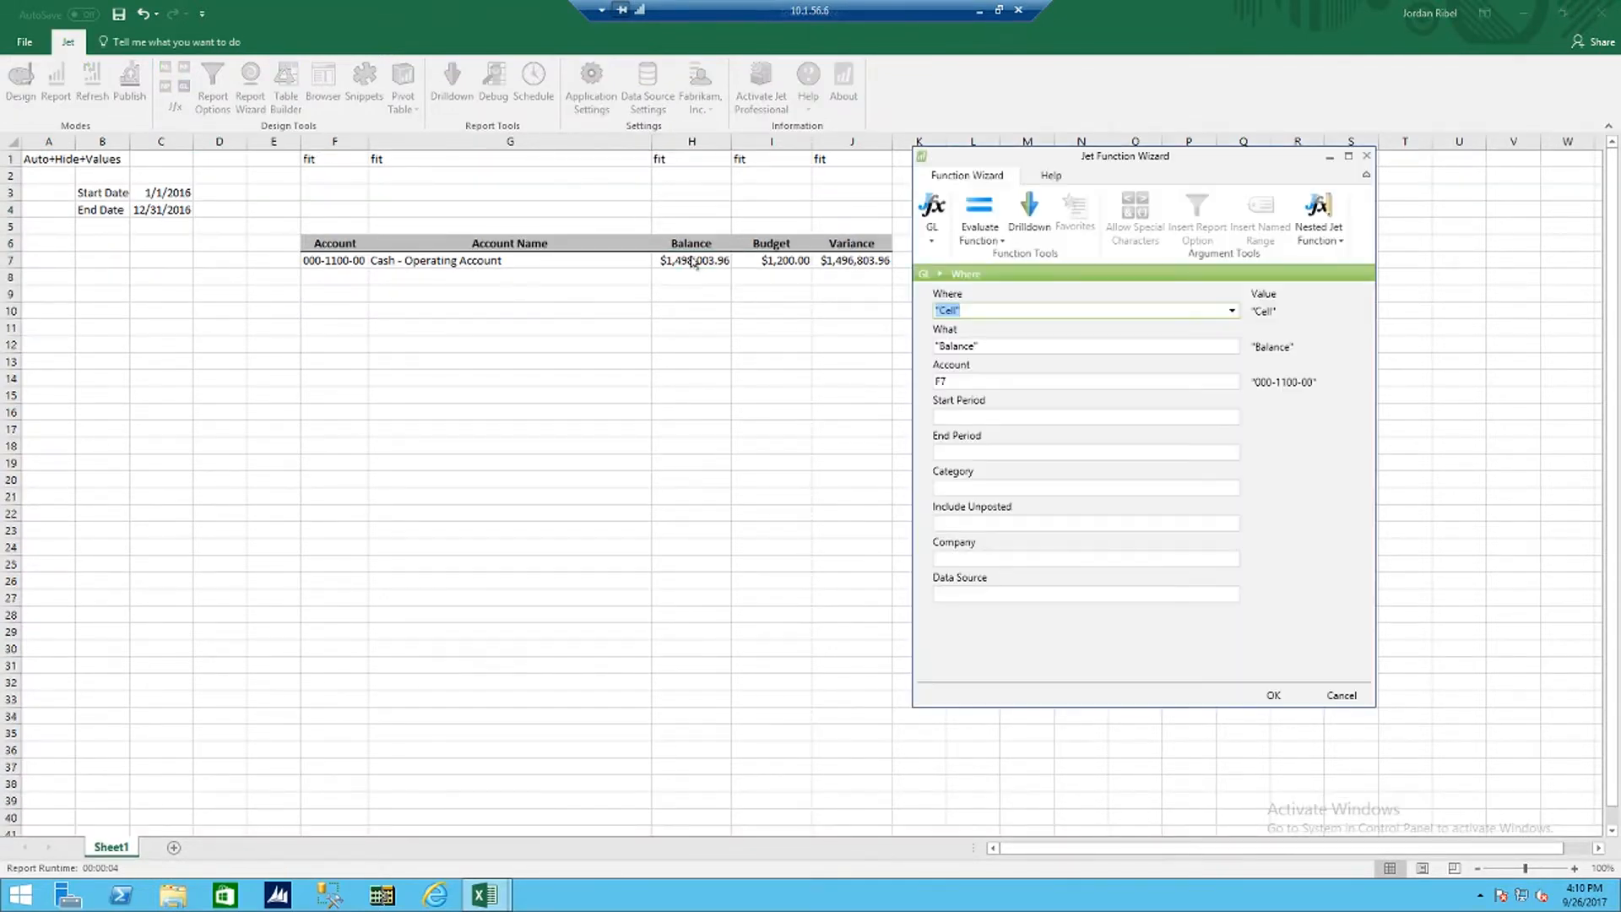
left_click(977, 416)
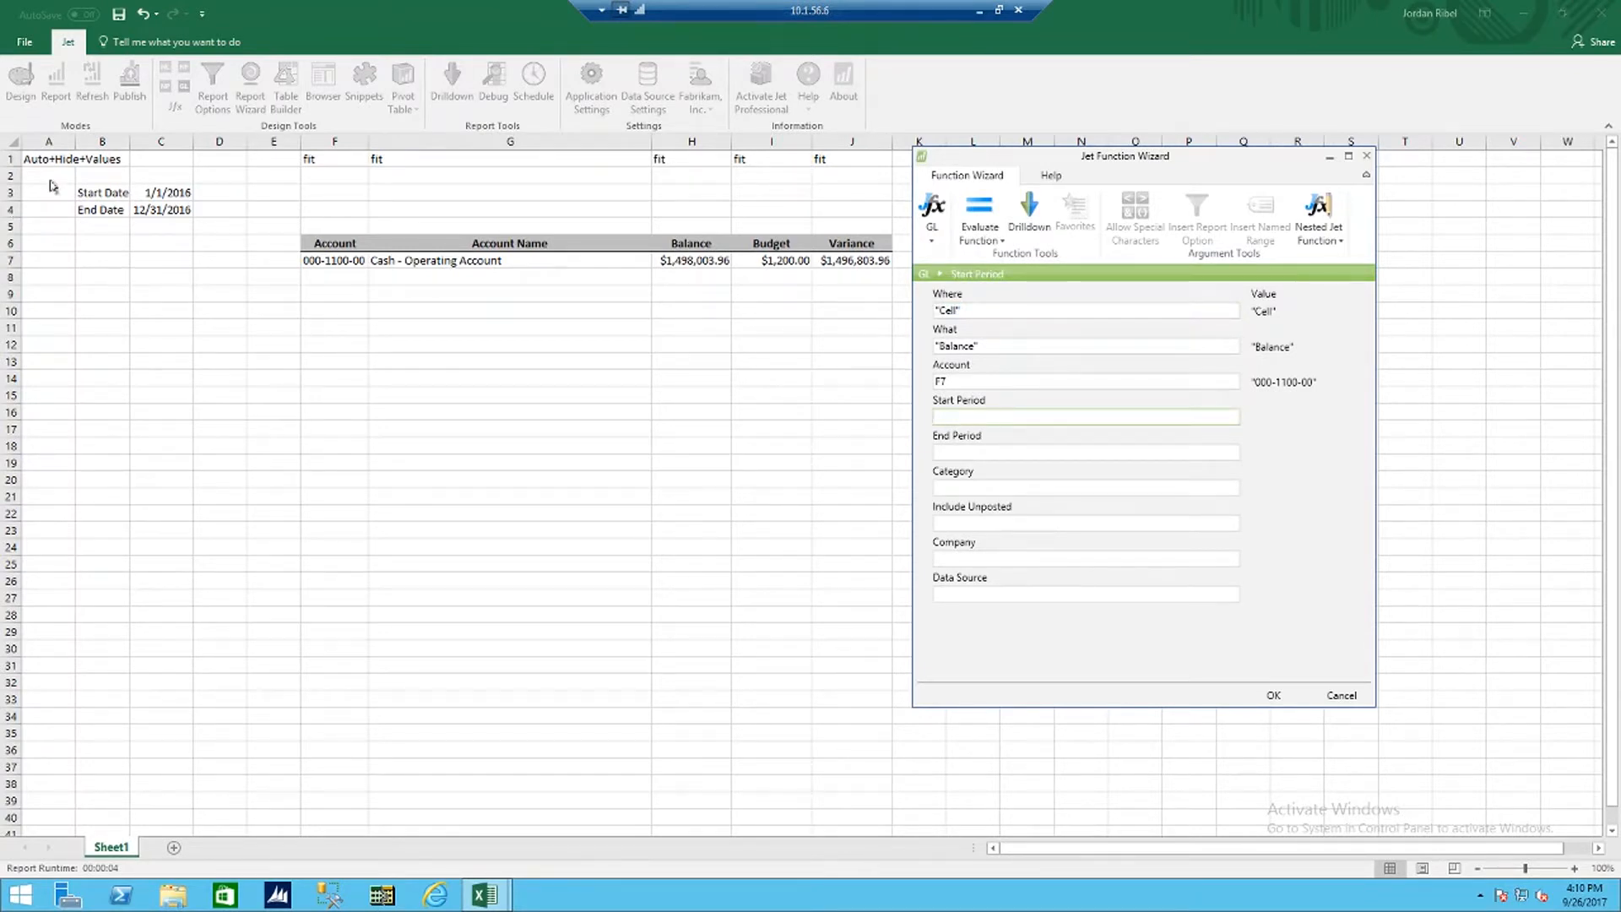
left_click(152, 195)
key("Tab")
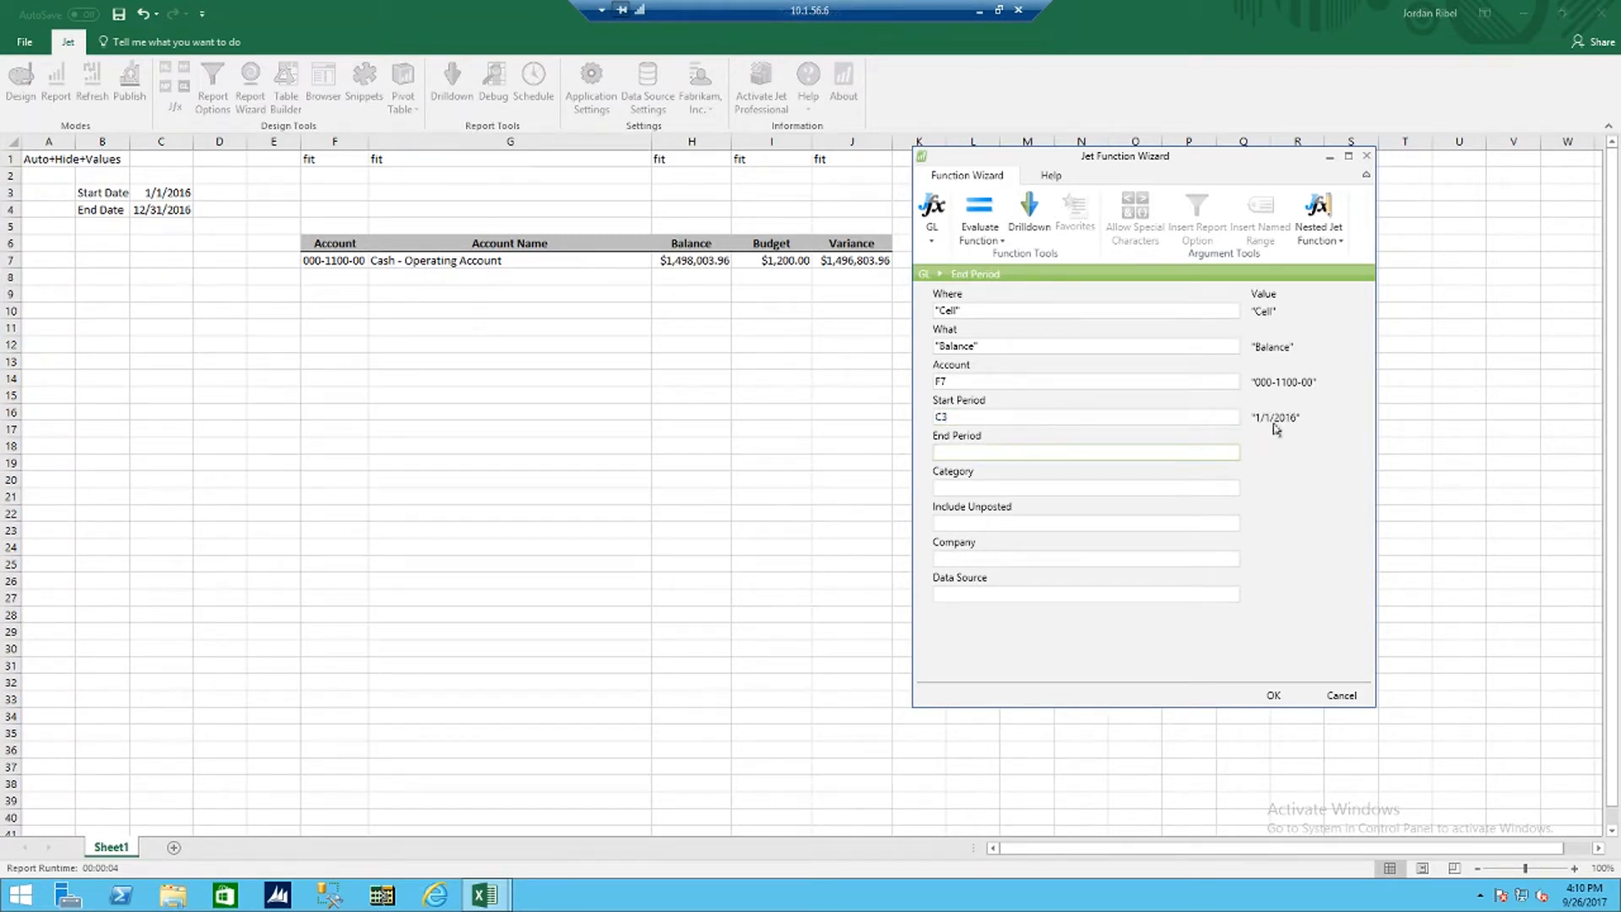
left_click(168, 208)
key("Tab")
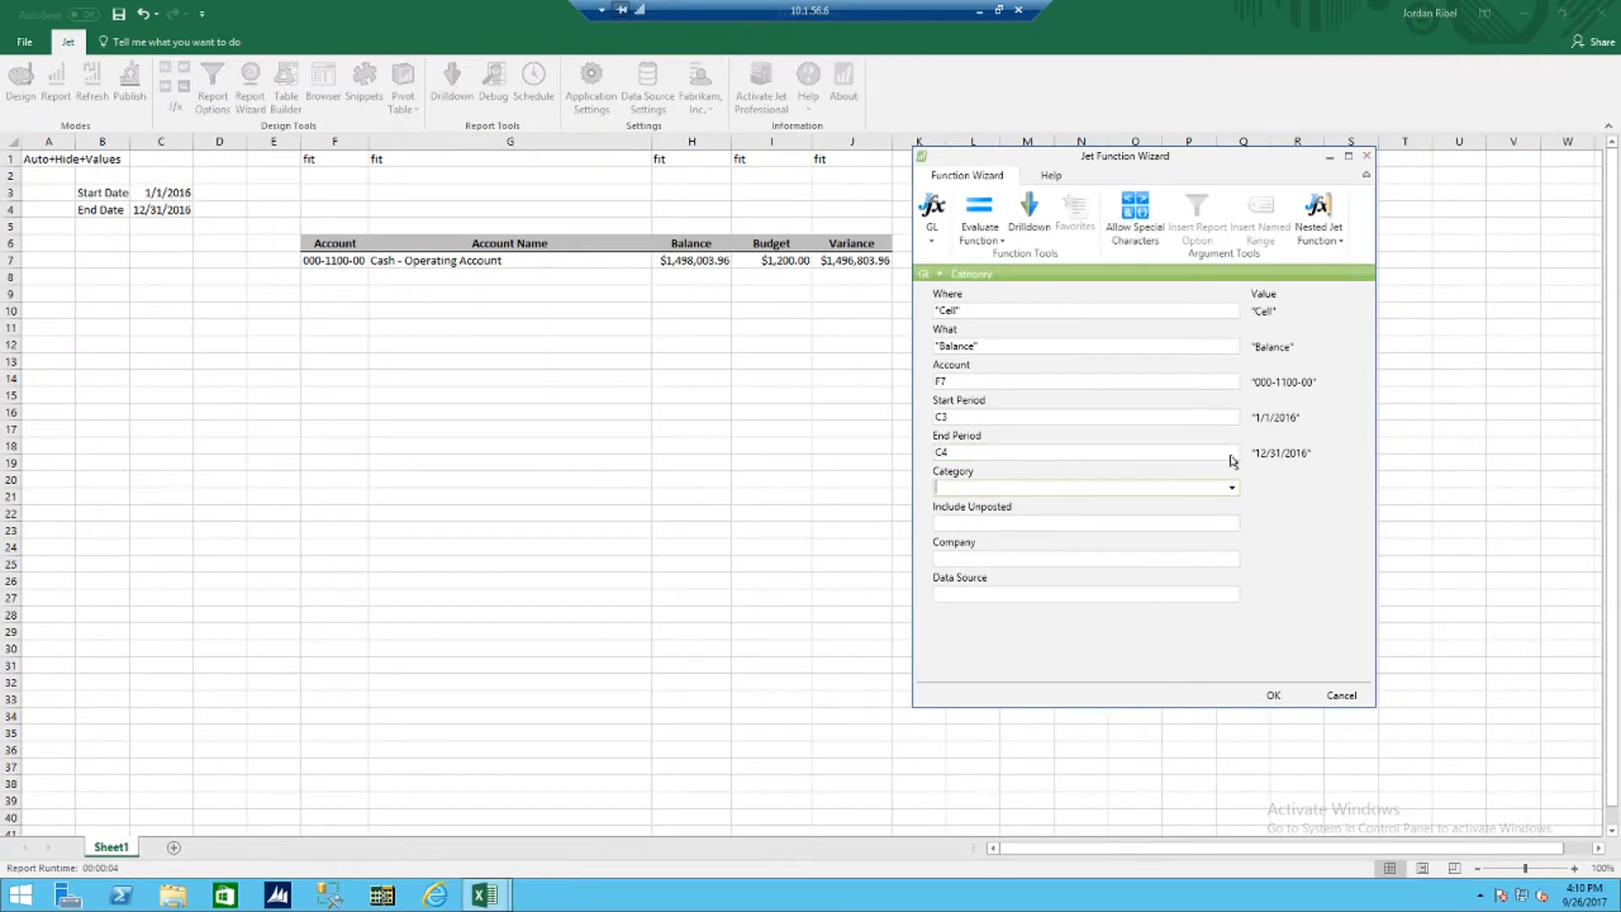
left_click(1263, 695)
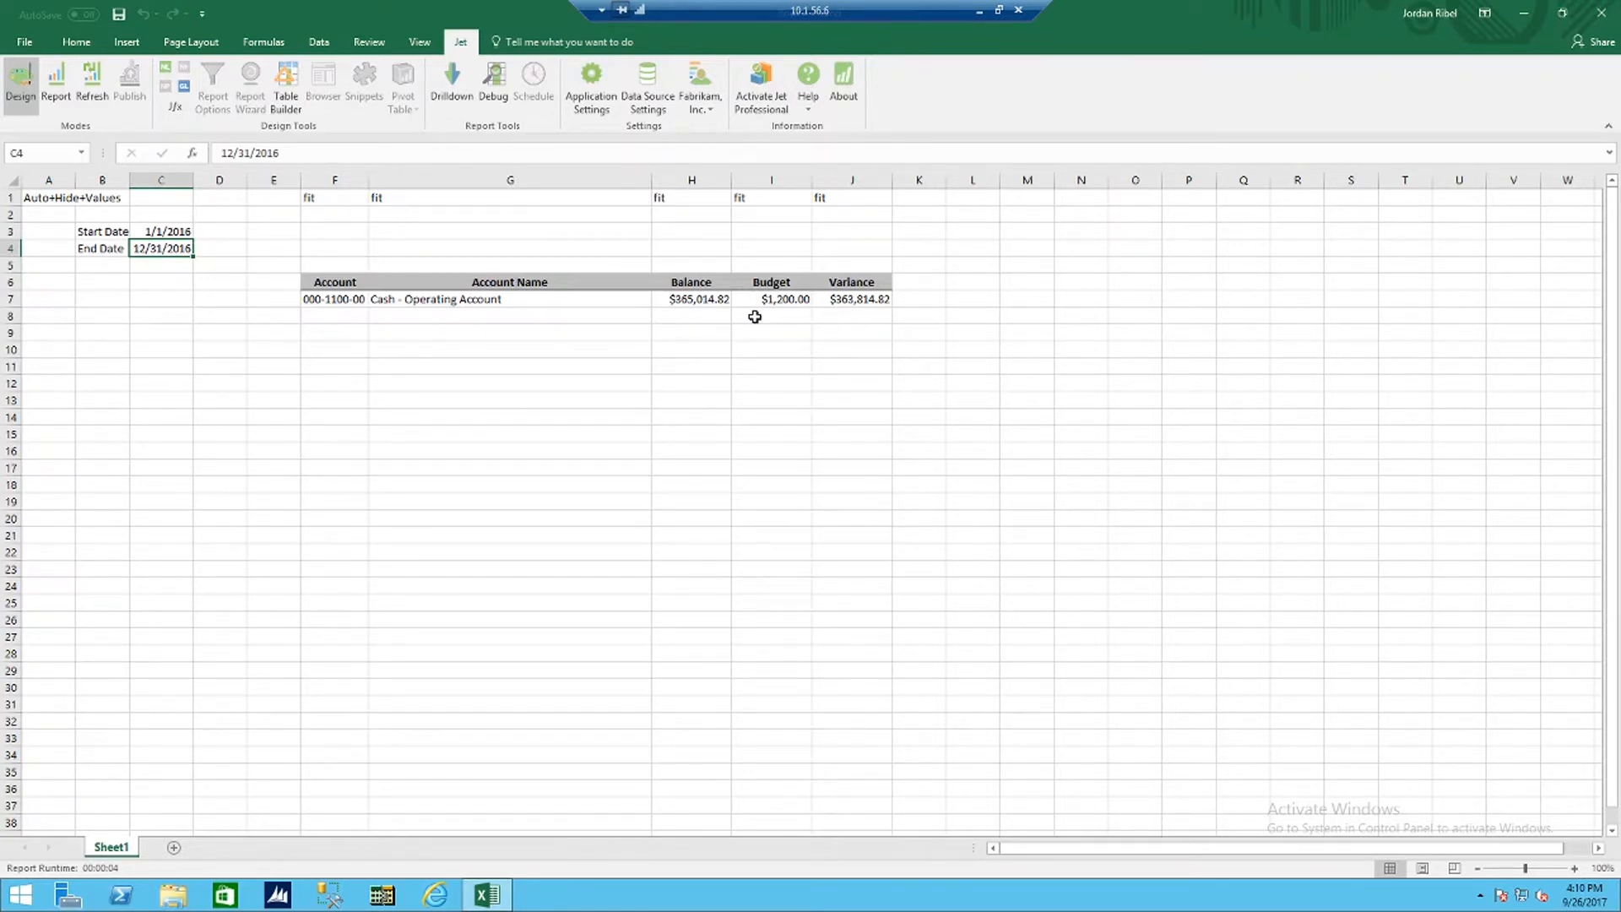
Step: Change the End Date in cell C4 to 1/31/16
left_click(164, 232)
left_click(163, 247)
type("1/31/16")
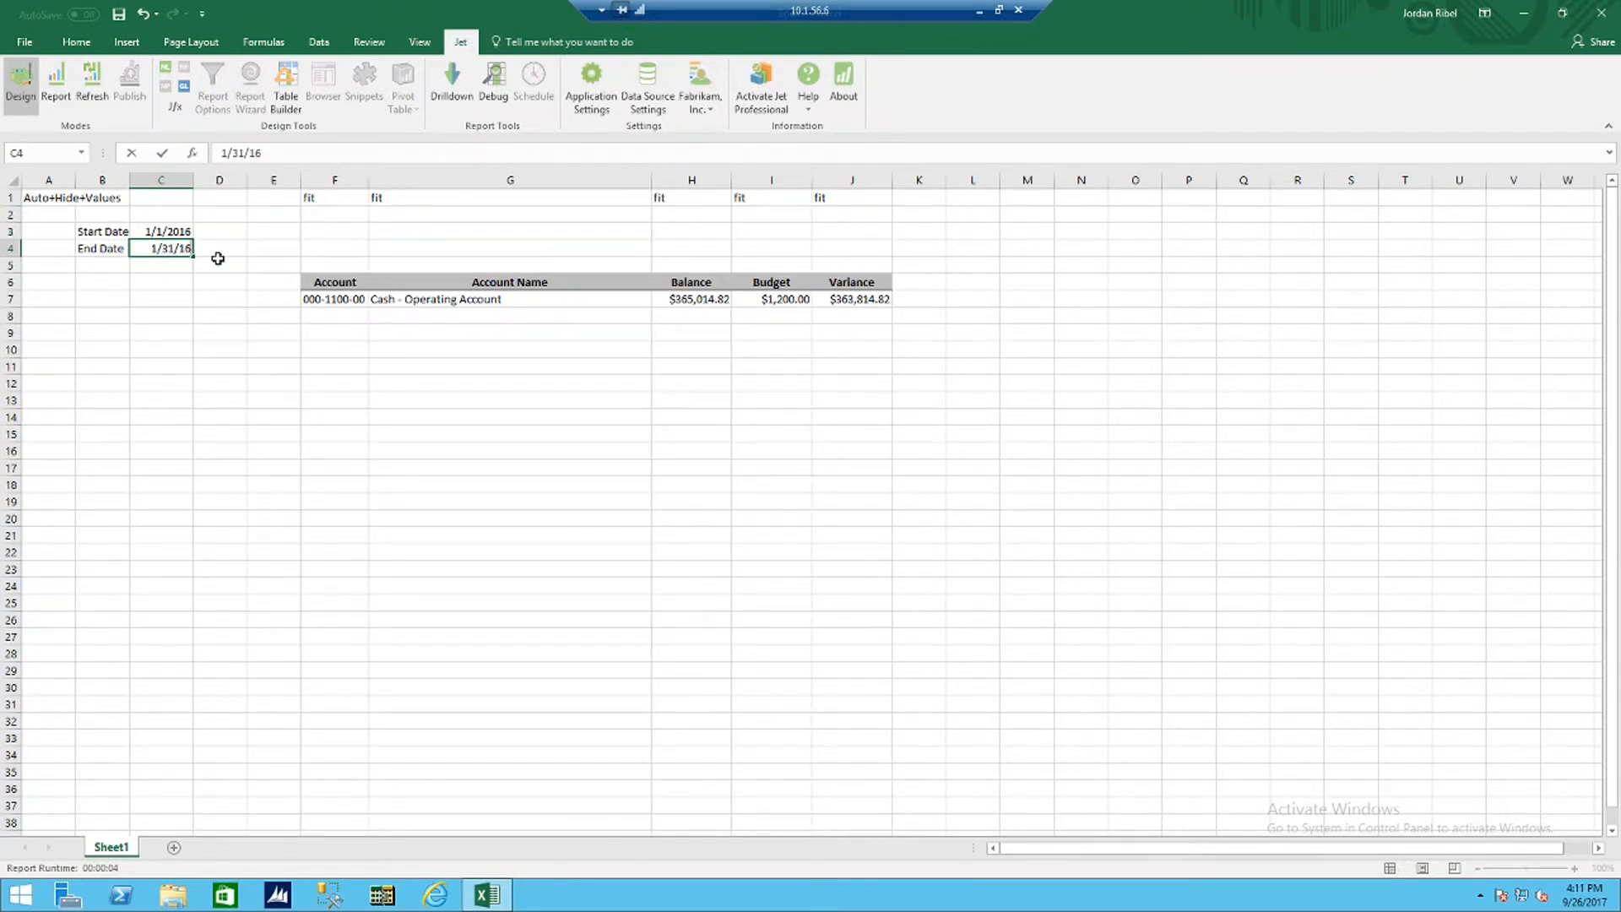
left_click(218, 256)
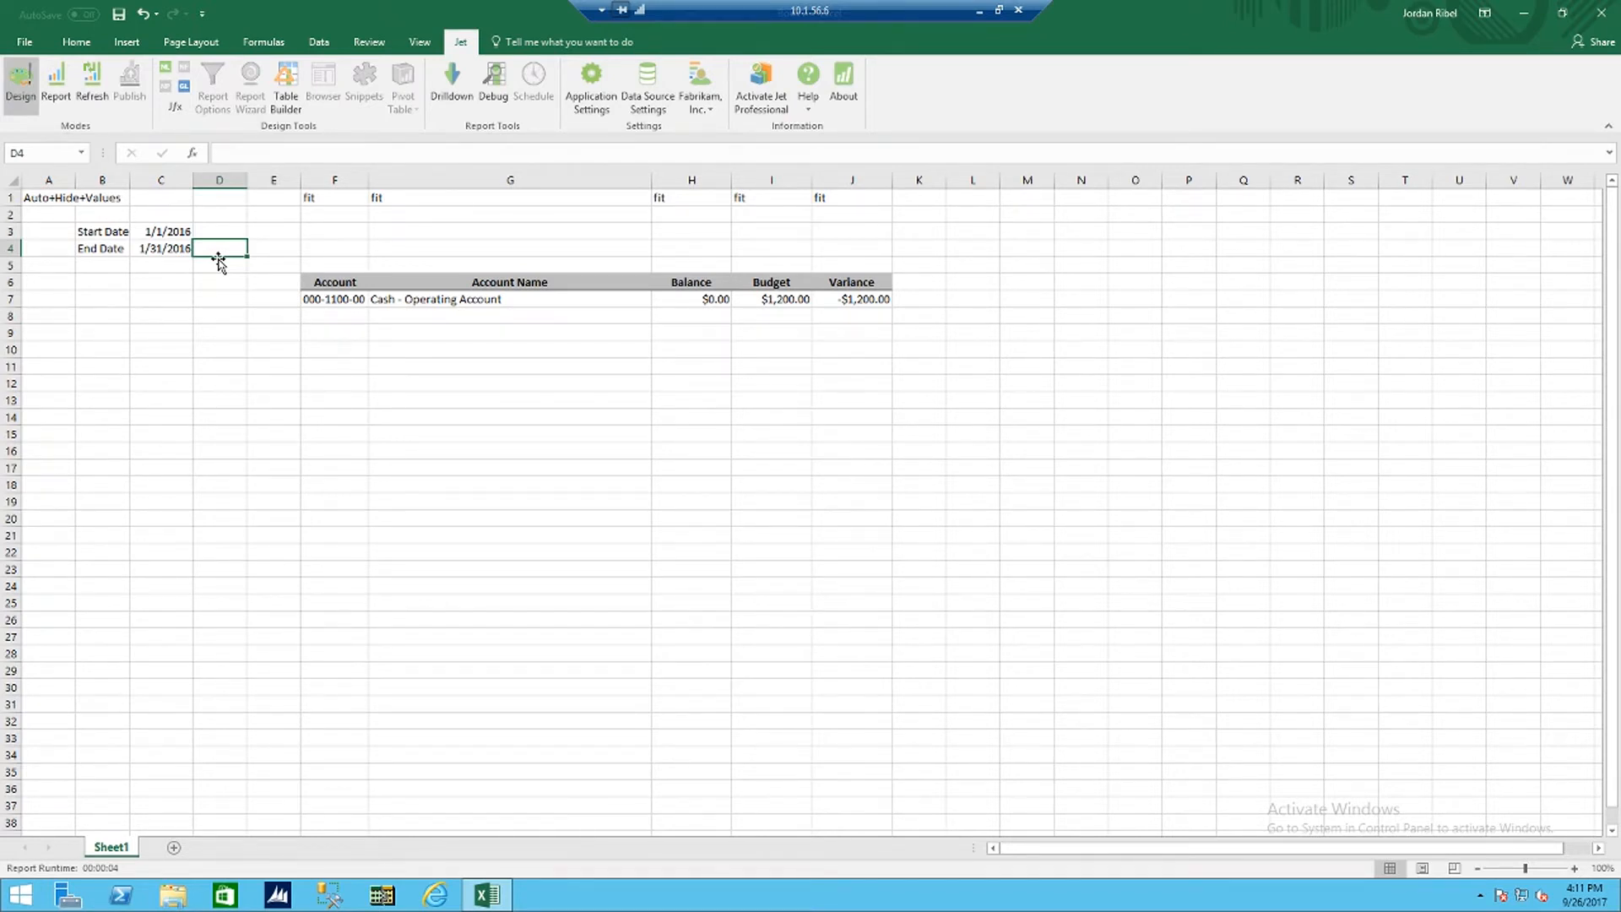
Step: Set the End Date in cell C4 to 12/31/16 and run the report for that period
left_click(171, 249)
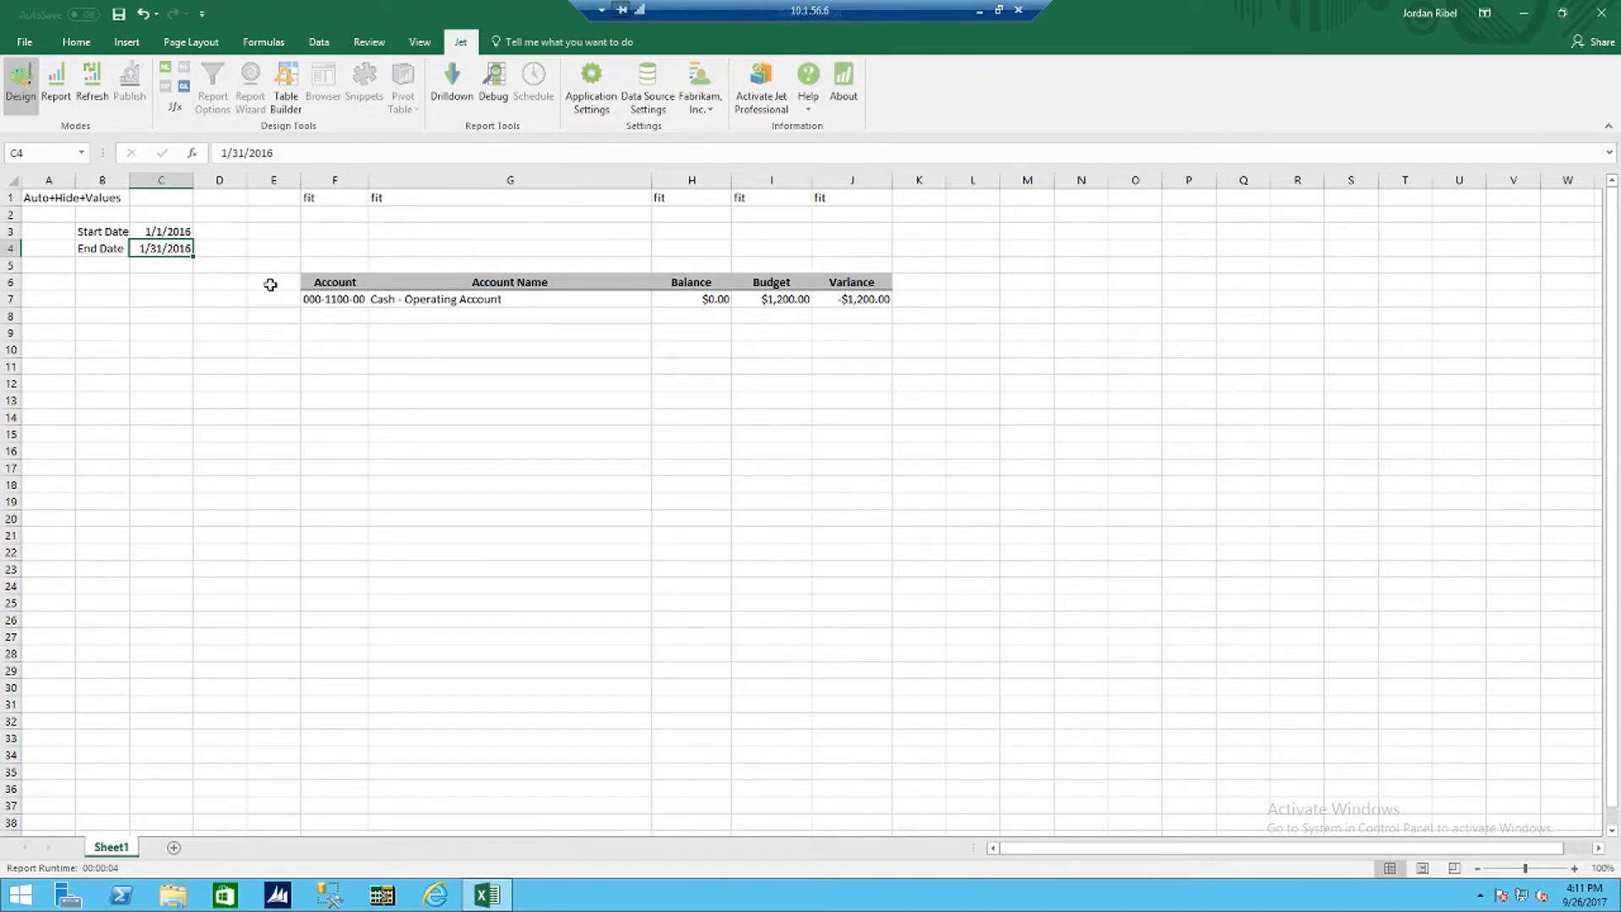
type("12/16/")
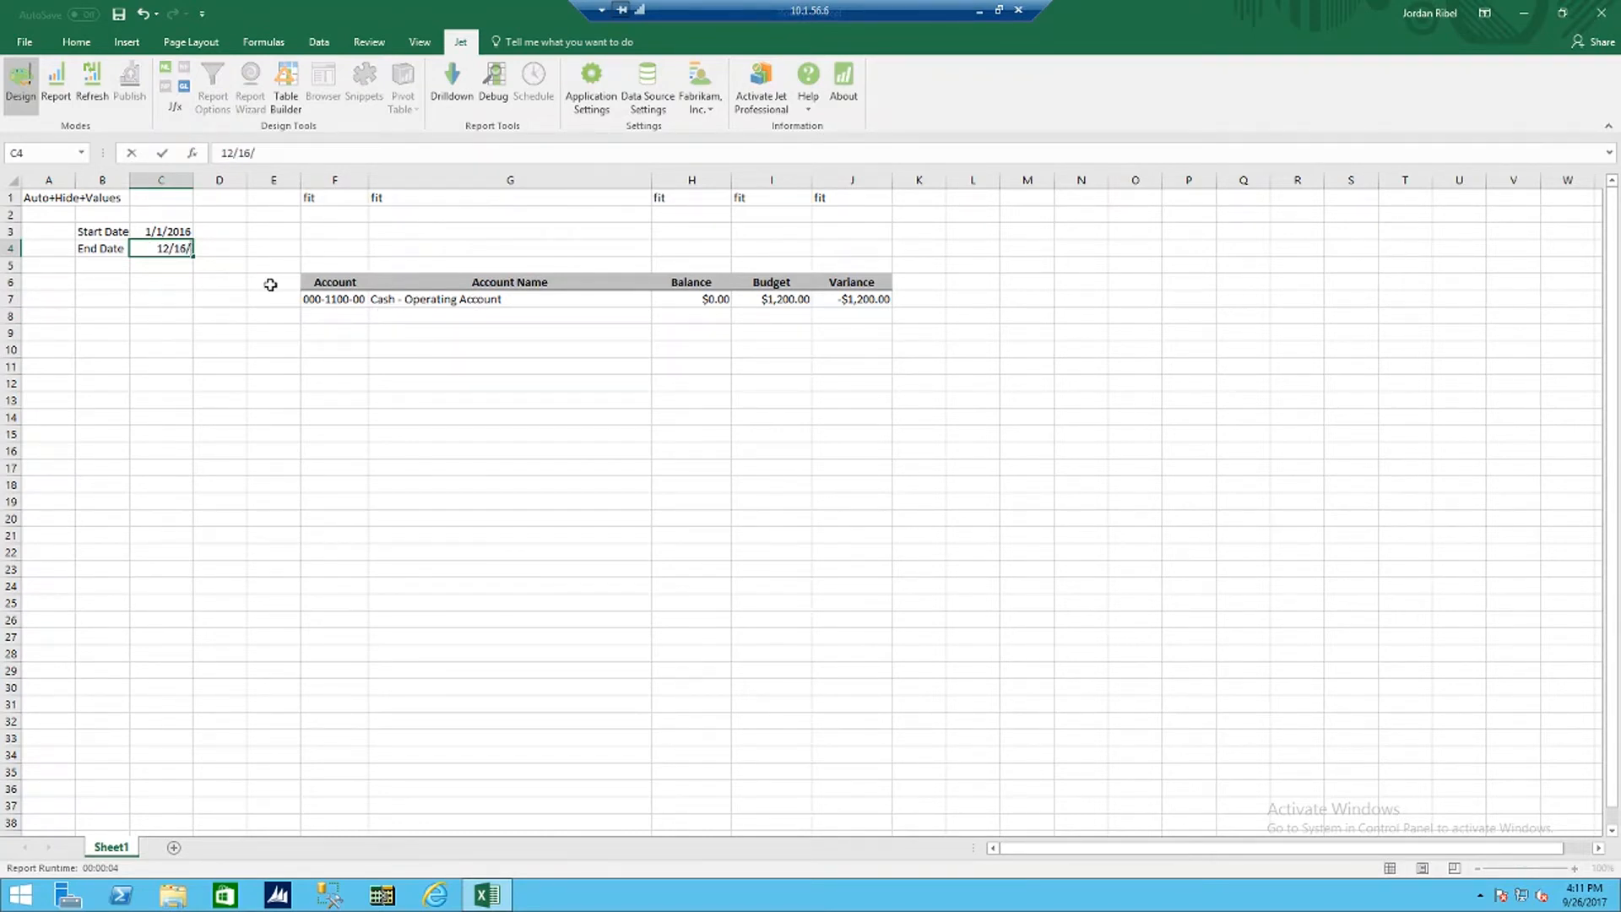
key("BackSpace")
key("BackSpace")
key("BackSpace")
type("31/16")
key("Tab")
left_click(54, 82)
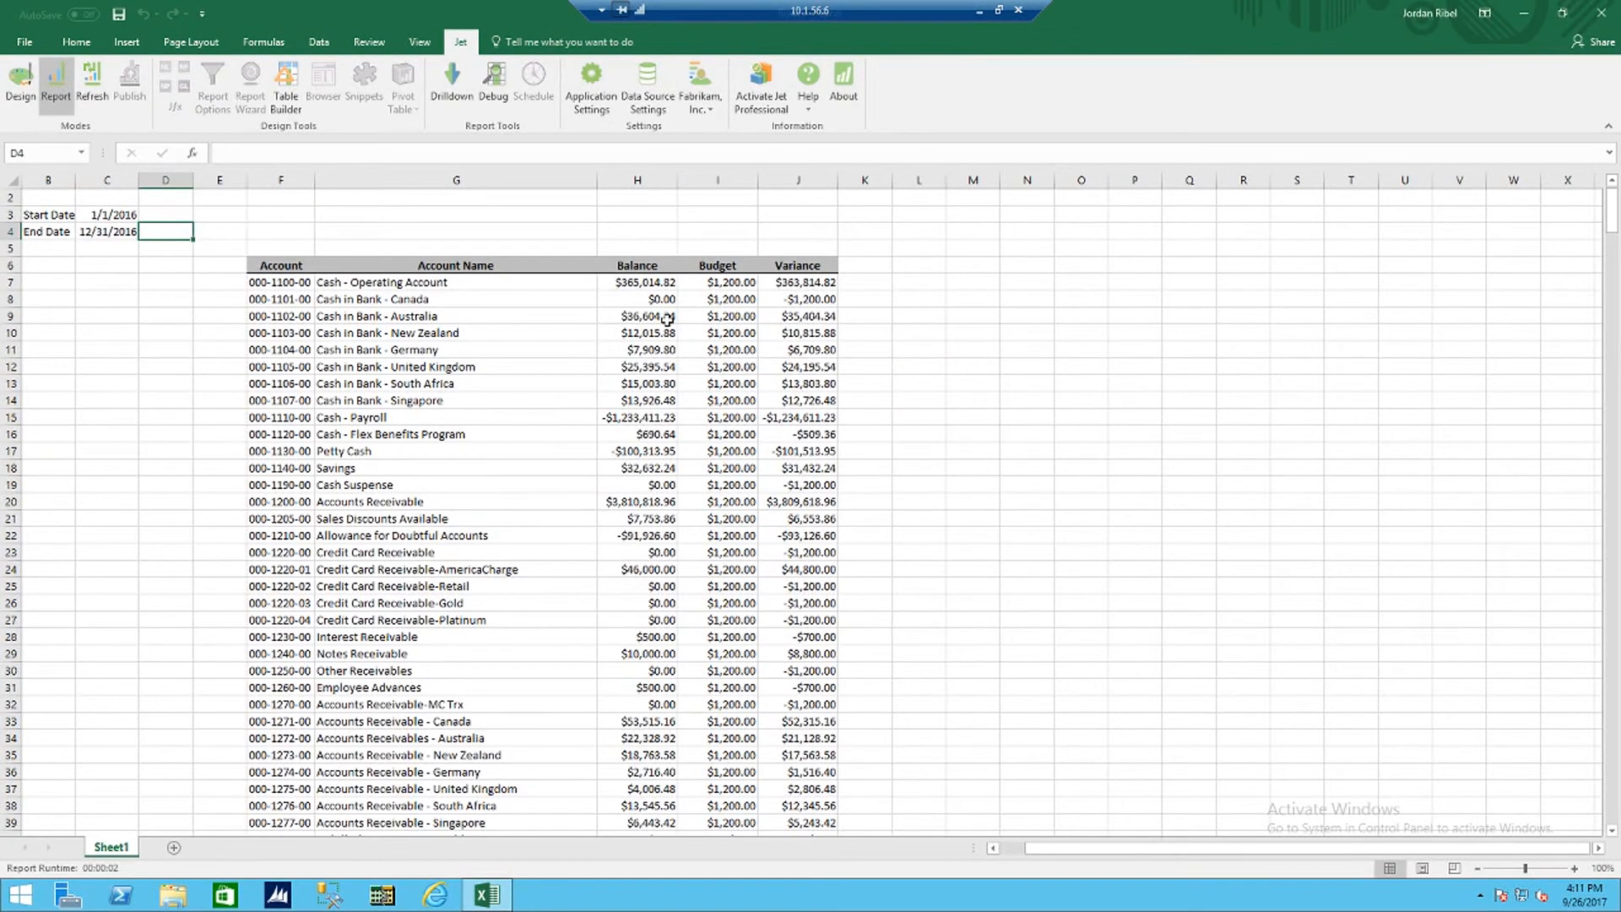
Step: Return to Design mode and enter the keyword Hide in A3 and A4, beside the Start Date and End Date labels
left_click(33, 93)
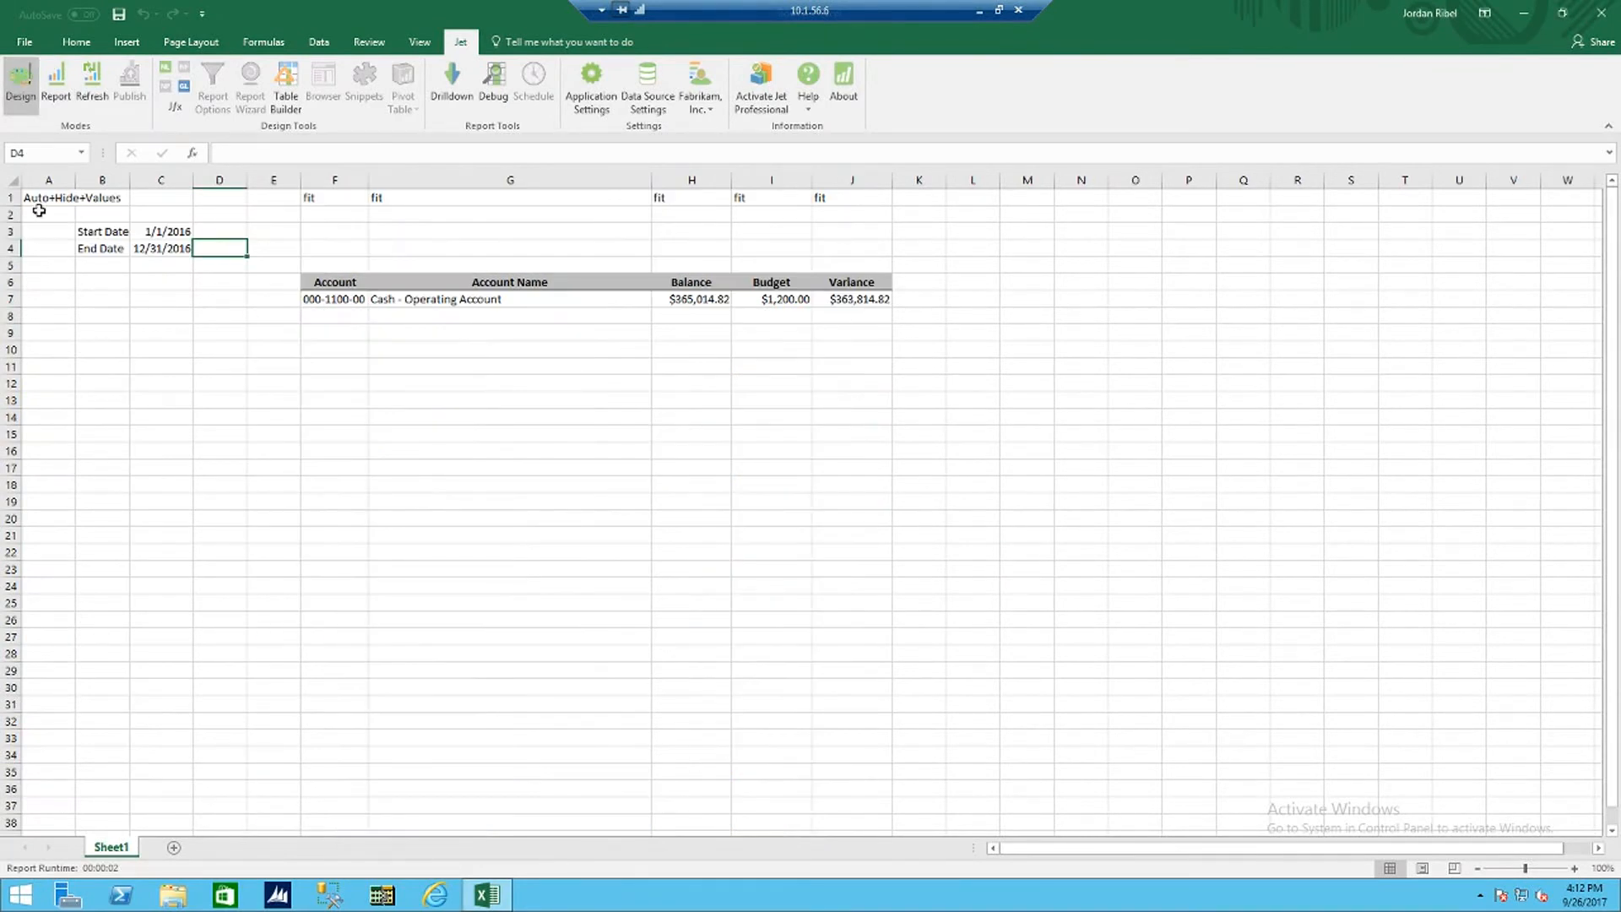
left_click(39, 234)
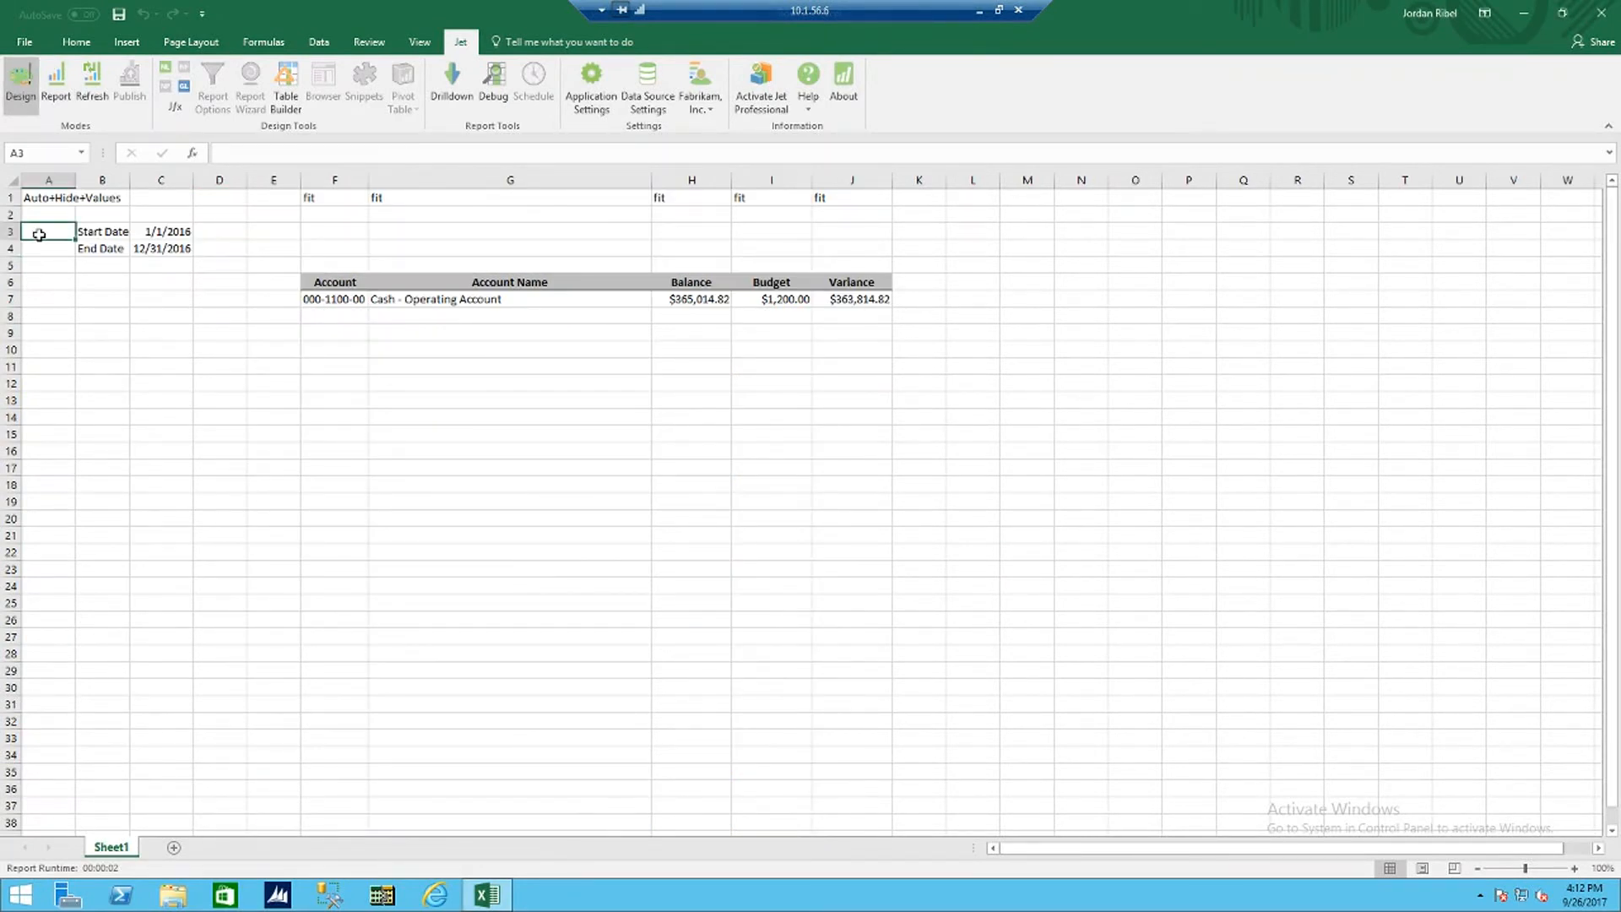
type("Hide")
key("Tab")
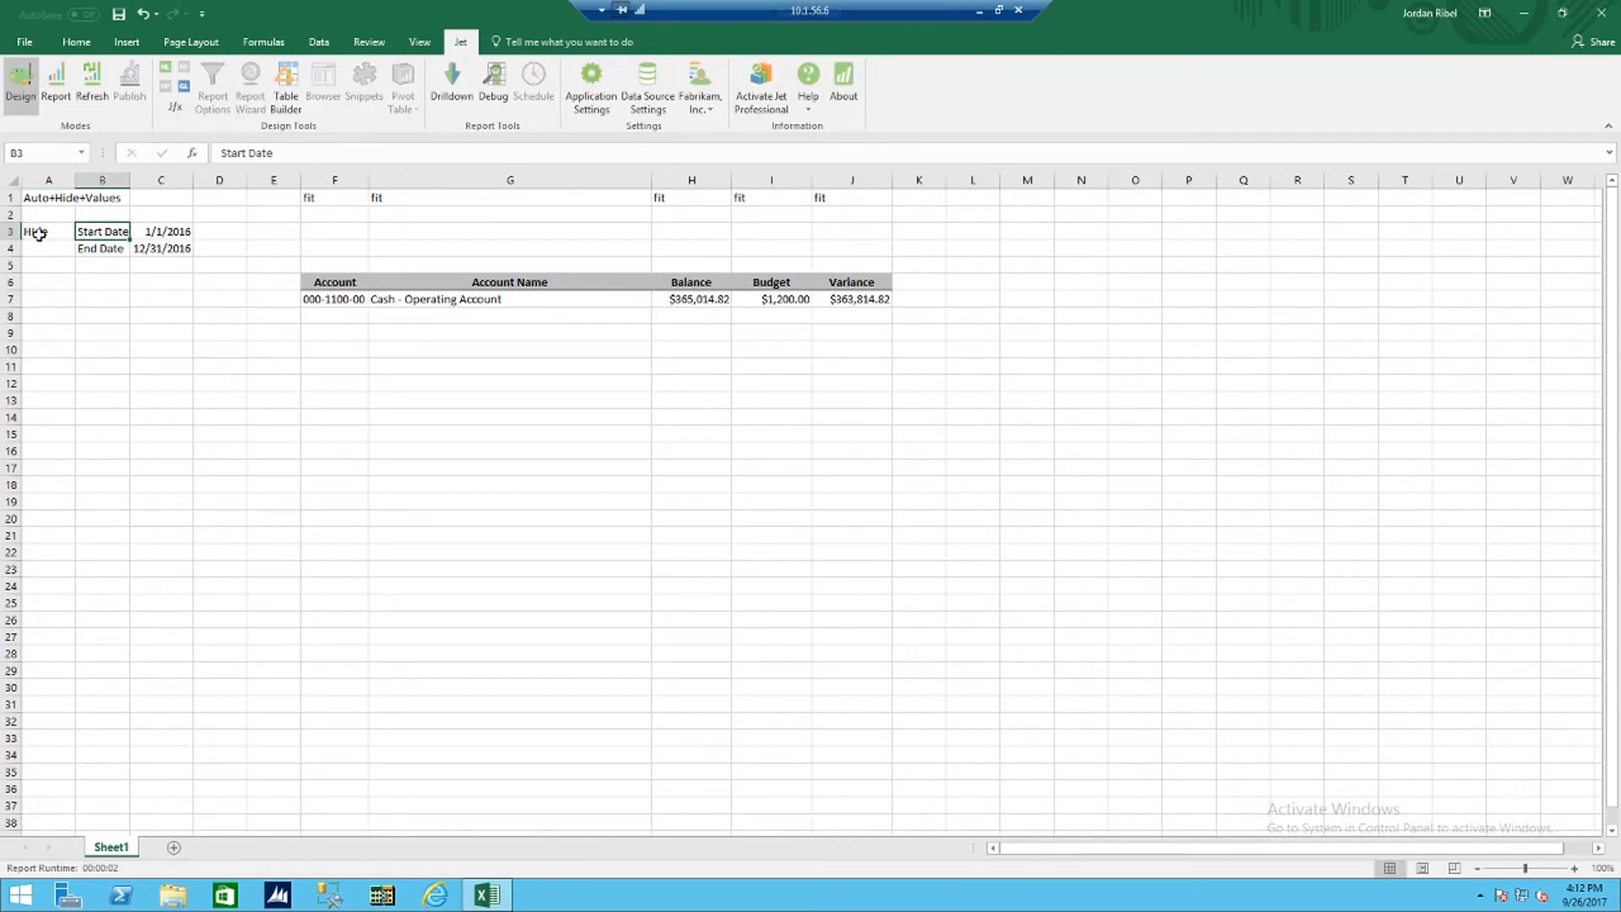
key("Return")
type("Hide")
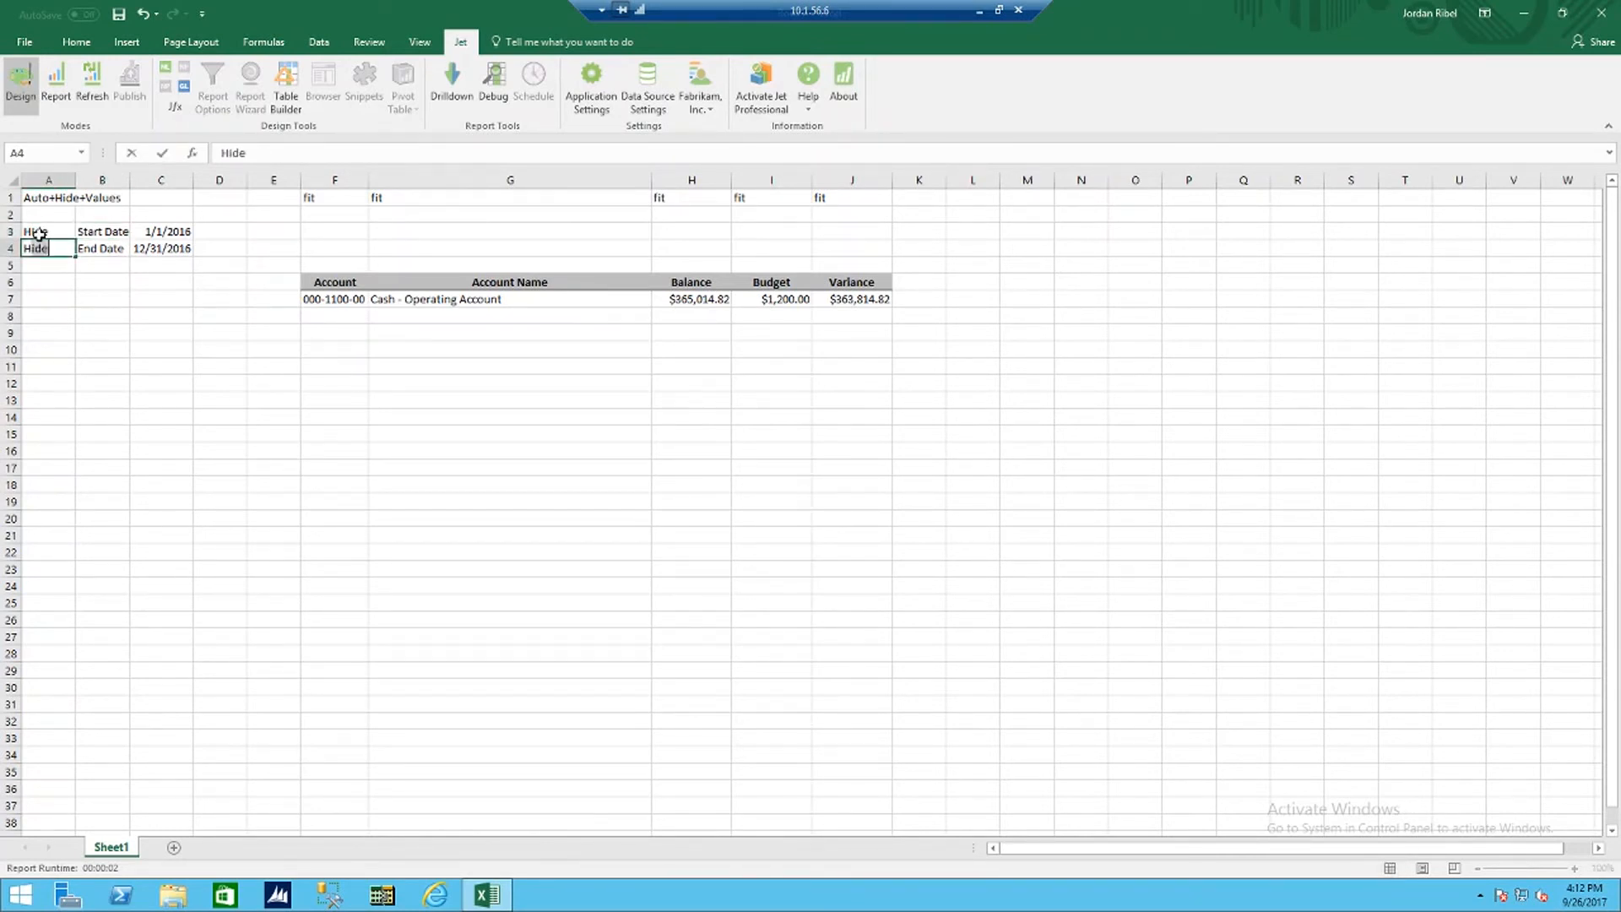
key("Tab")
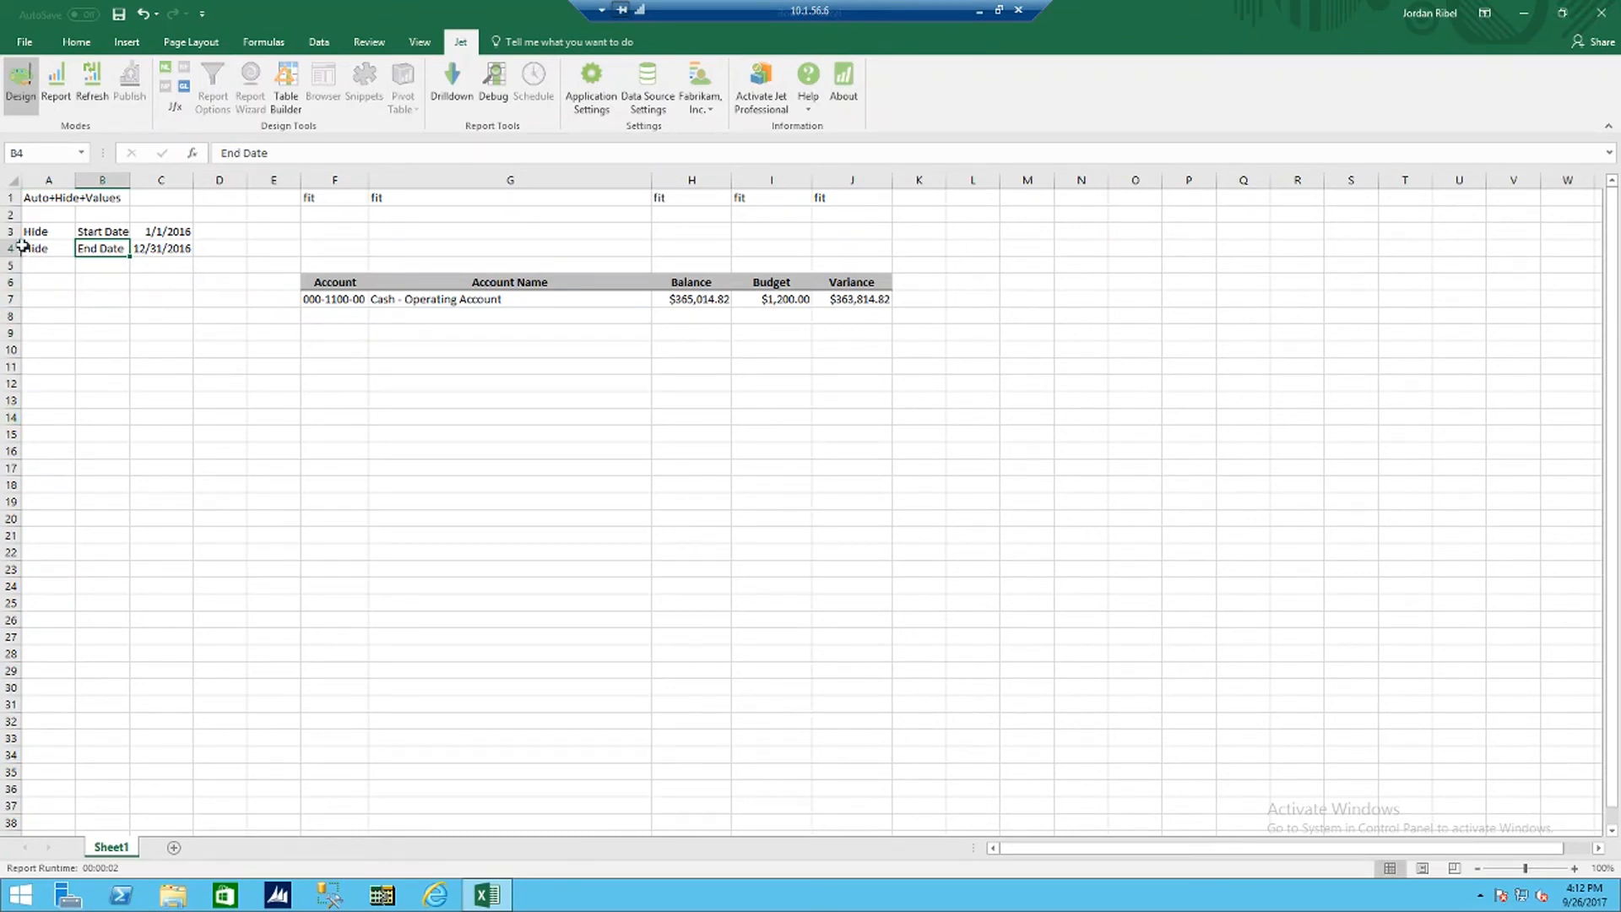
Step: Run the report to check how the Hide keyword affects rows 3 and 4, and return to Design mode
left_click_drag(11, 232, 11, 248)
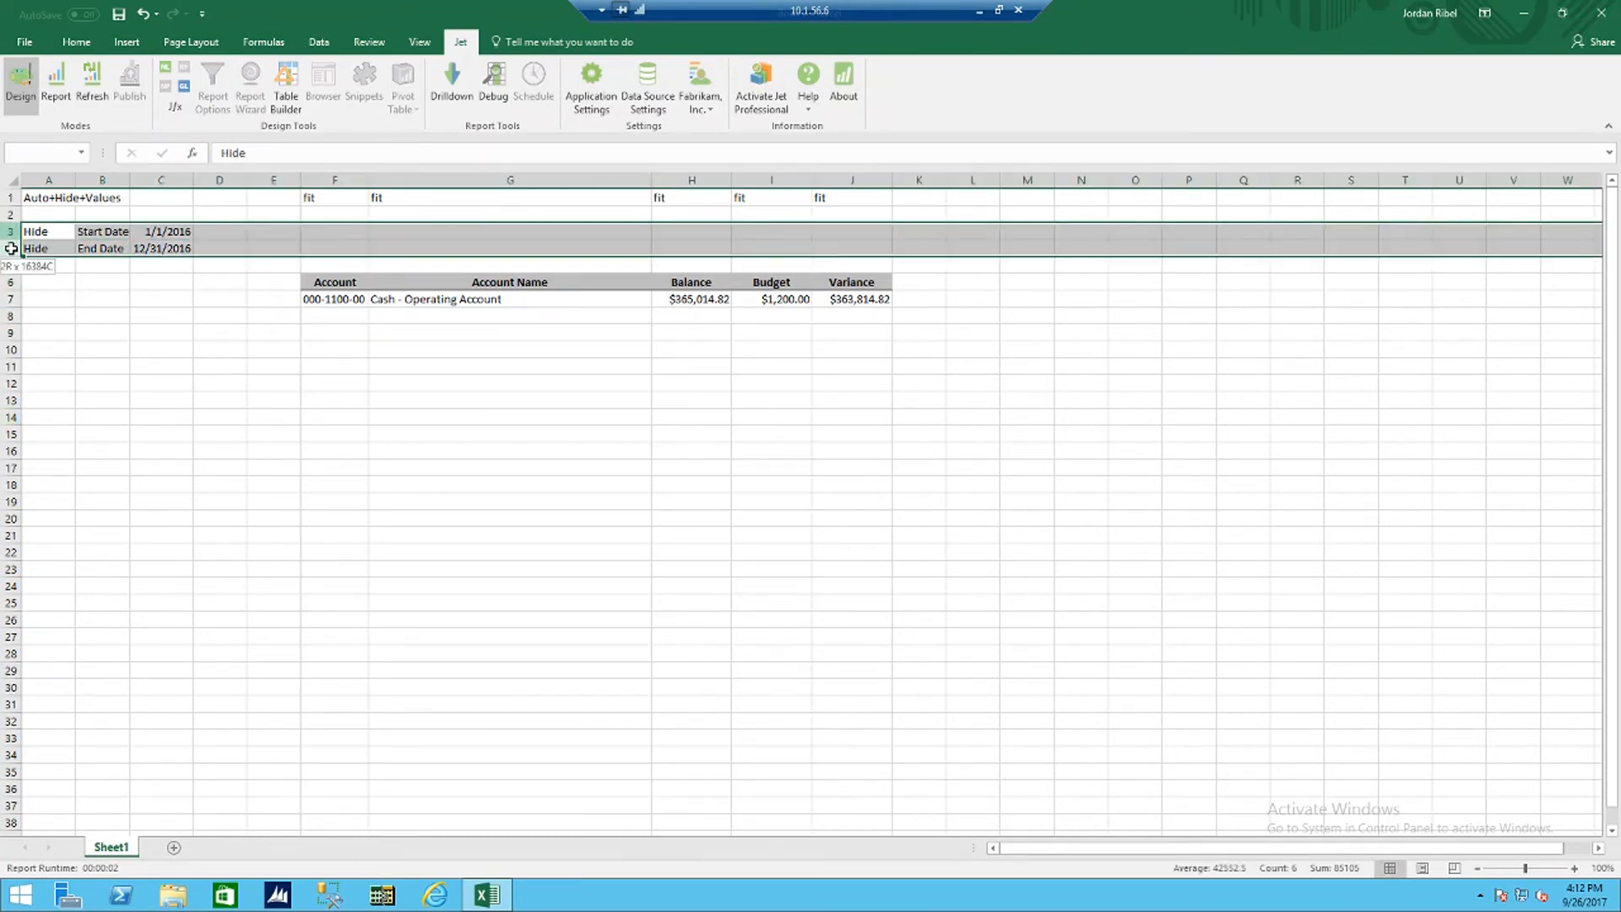
left_click(56, 265)
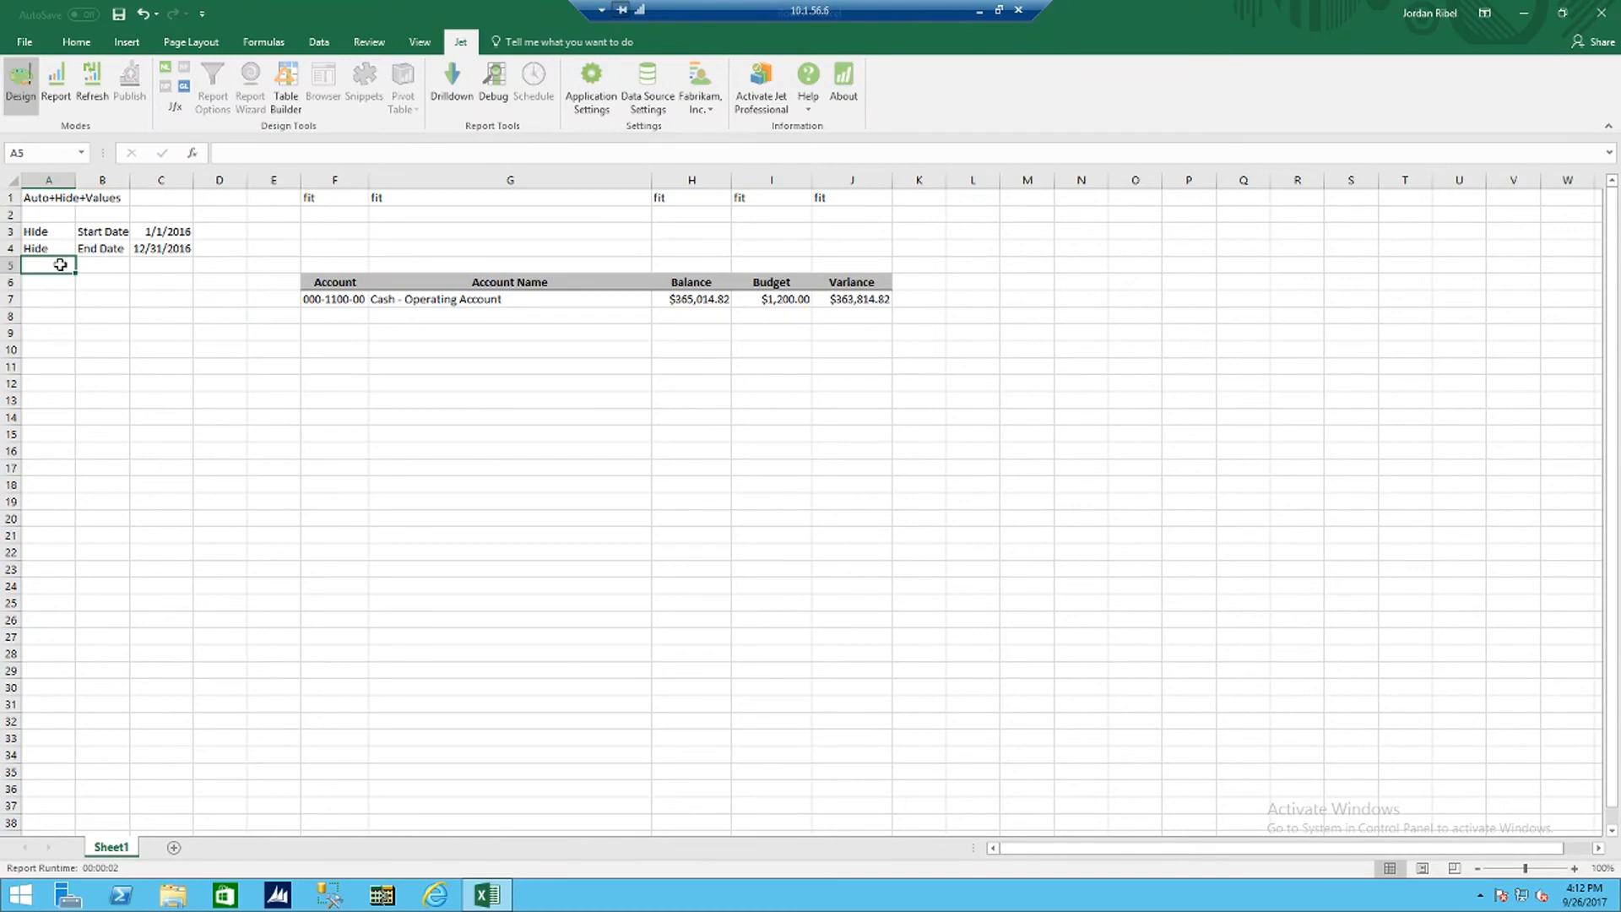
left_click(63, 101)
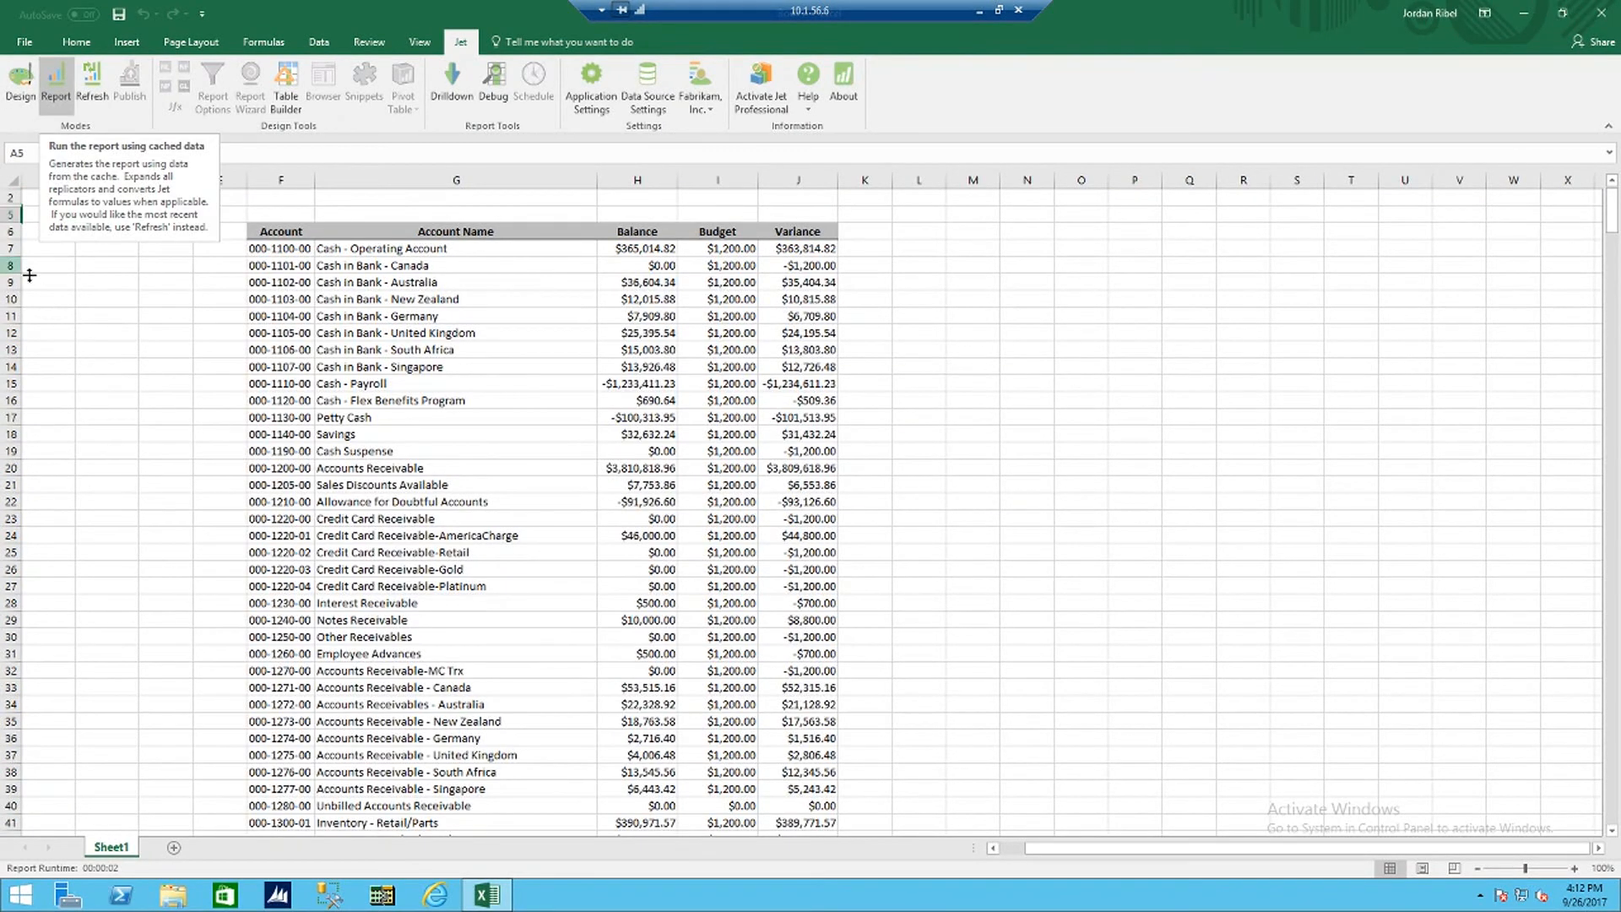
left_click(24, 89)
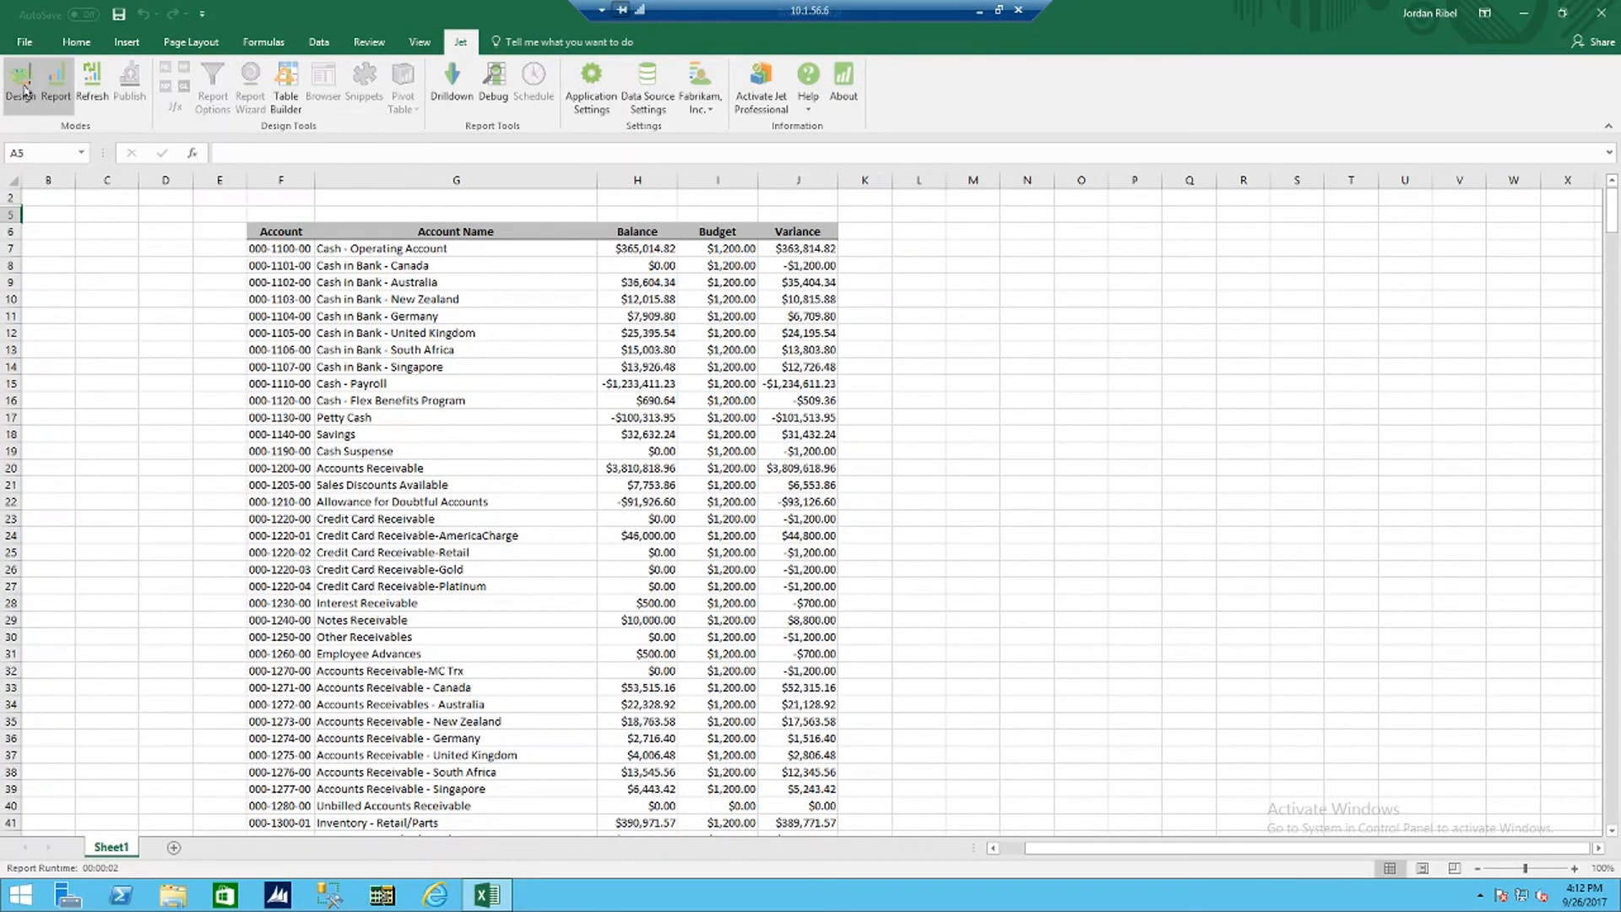